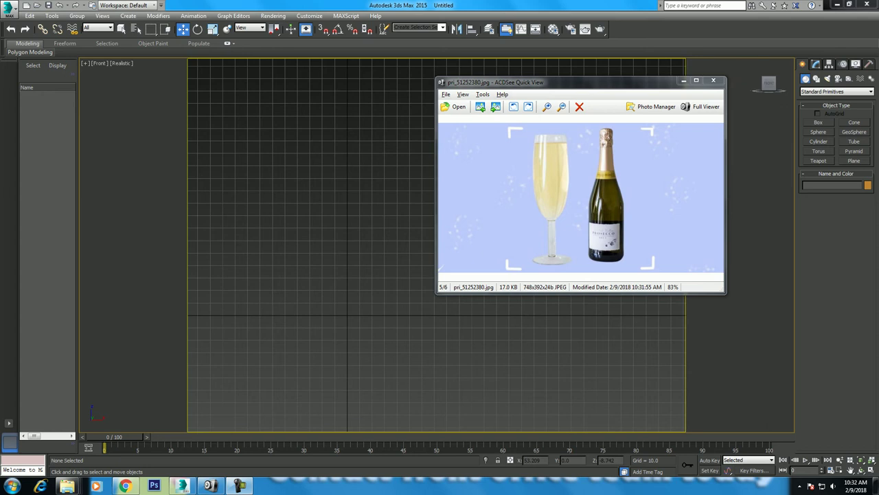
Minimize the ACDSee image viewer so the empty Front viewport is unobstructed
{"action": "key", "text": "alt+b"}
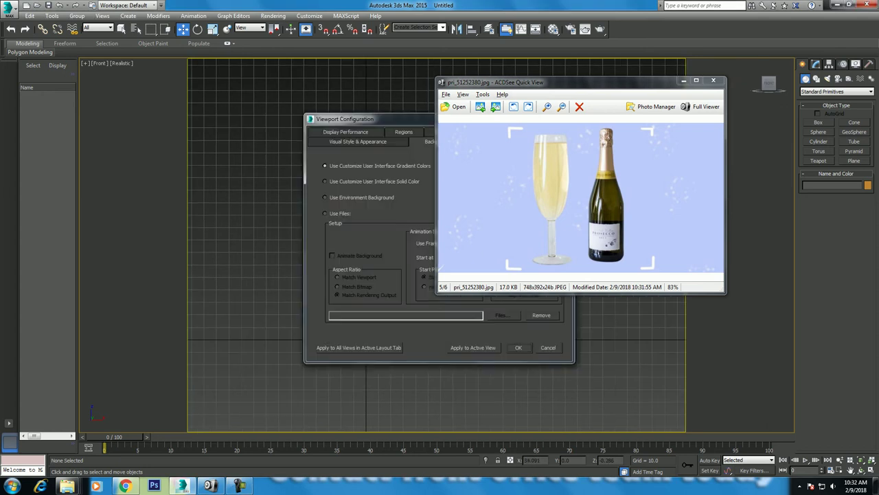
{"action": "left_click", "coordinate": [684, 81]}
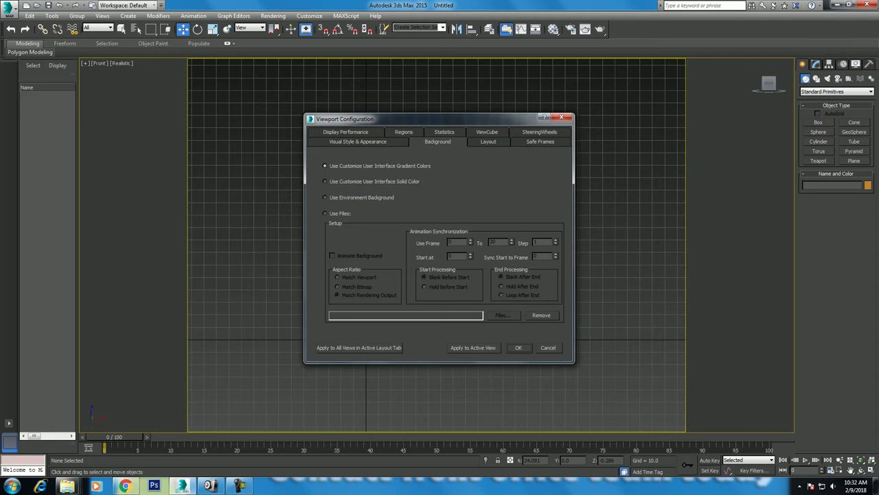
{"action": "left_click", "coordinate": [519, 347]}
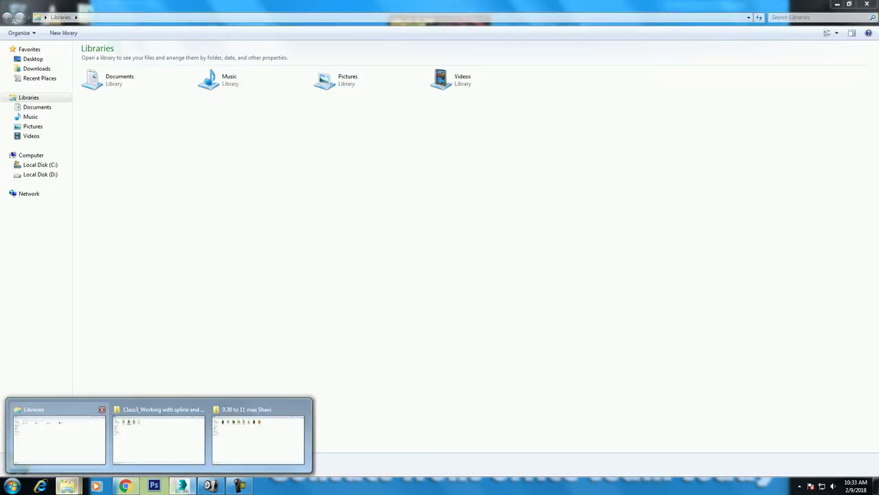
Check in Explorer that the Desktop image pri_51252380.jpg measures 748 x 392
{"action": "left_click", "coordinate": [58, 440]}
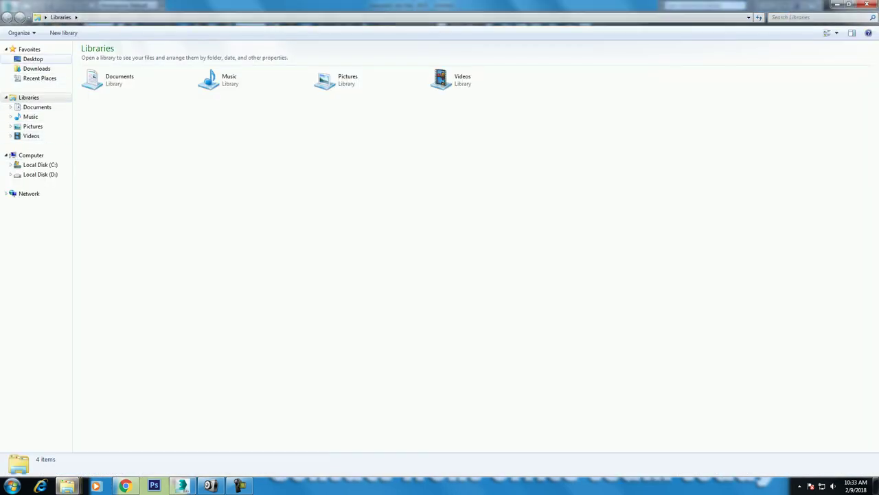
{"action": "left_click", "coordinate": [32, 58]}
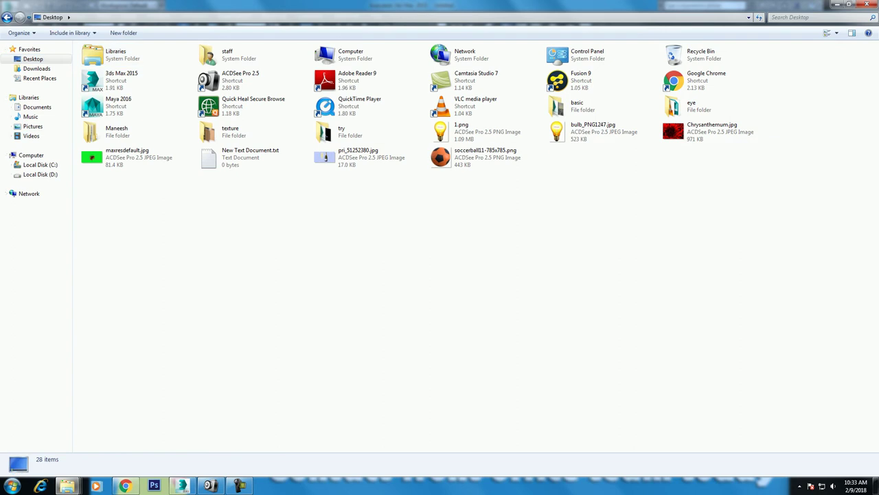
{"action": "left_click", "coordinate": [357, 157]}
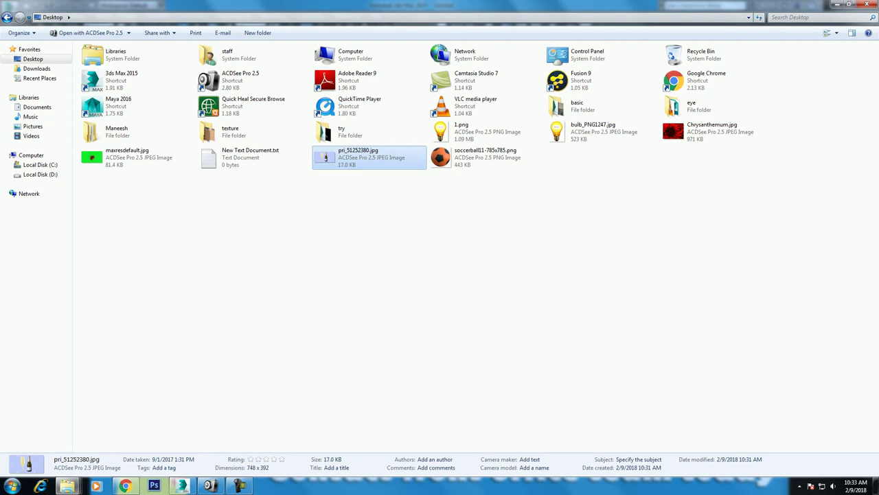
Draw a plane in the Front viewport
{"action": "left_click", "coordinate": [182, 485]}
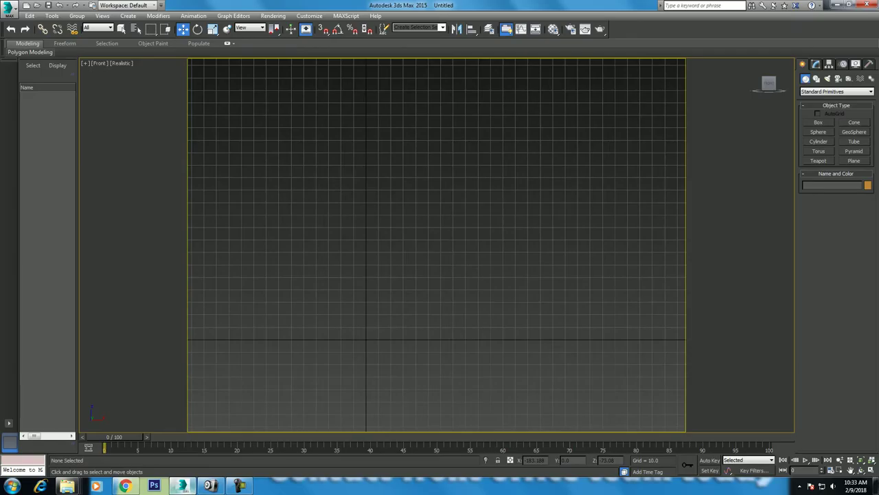
{"action": "left_click", "coordinate": [854, 160]}
{"action": "left_click_drag", "start_coordinate": [235, 197], "coordinate": [453, 371]}
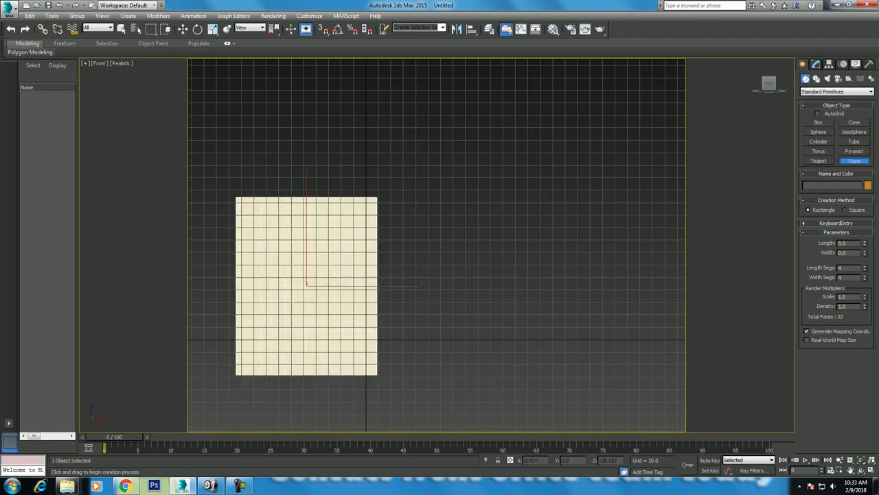
Set the plane's length to 748 and width to 392
{"action": "left_click", "coordinate": [816, 63]}
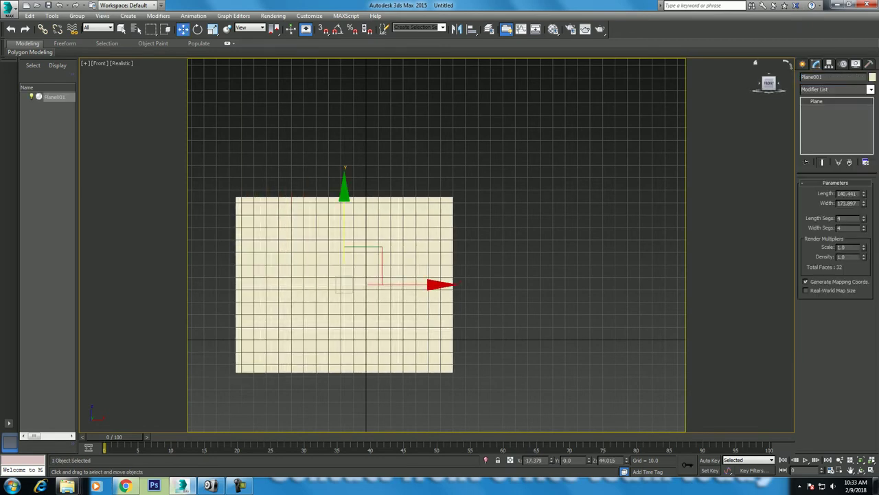
{"action": "double_click", "coordinate": [847, 193]}
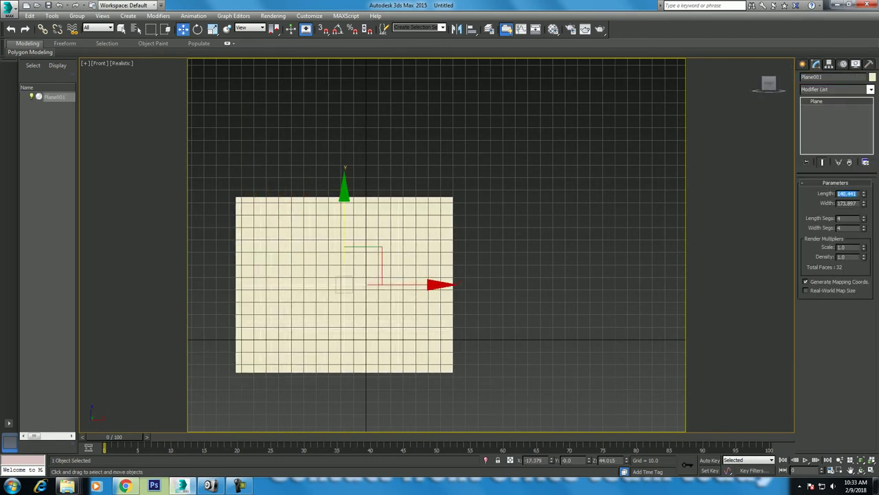
{"action": "type", "text": "748"}
{"action": "key", "text": "Tab"}
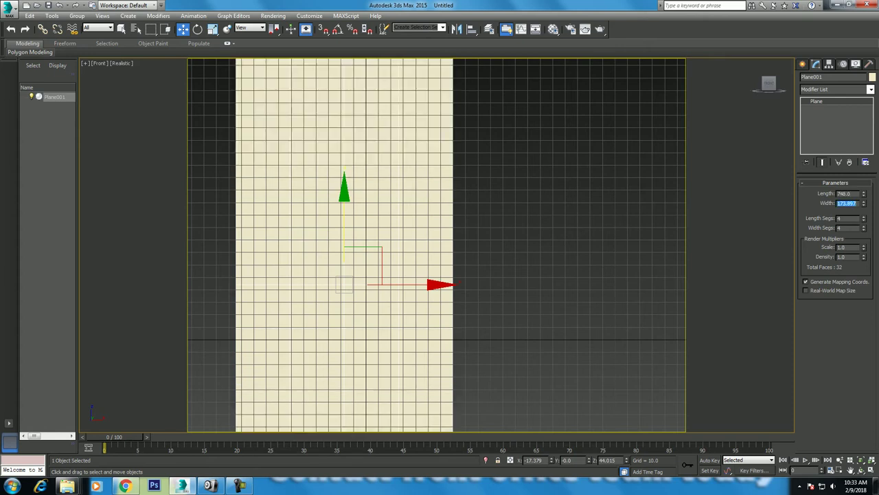
{"action": "type", "text": "392"}
{"action": "key", "text": "Return"}
{"action": "scroll", "coordinate": [443, 251], "scroll_direction": "down", "scroll_amount": 3}
{"action": "scroll", "coordinate": [443, 251], "scroll_direction": "down", "scroll_amount": 2}
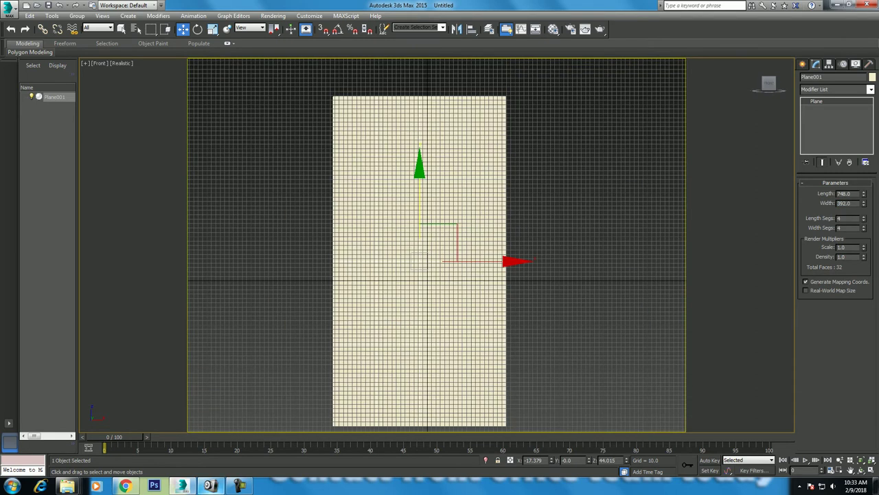
Swap the plane's size to 392 long by 748 wide for landscape
{"action": "left_click", "coordinate": [211, 487]}
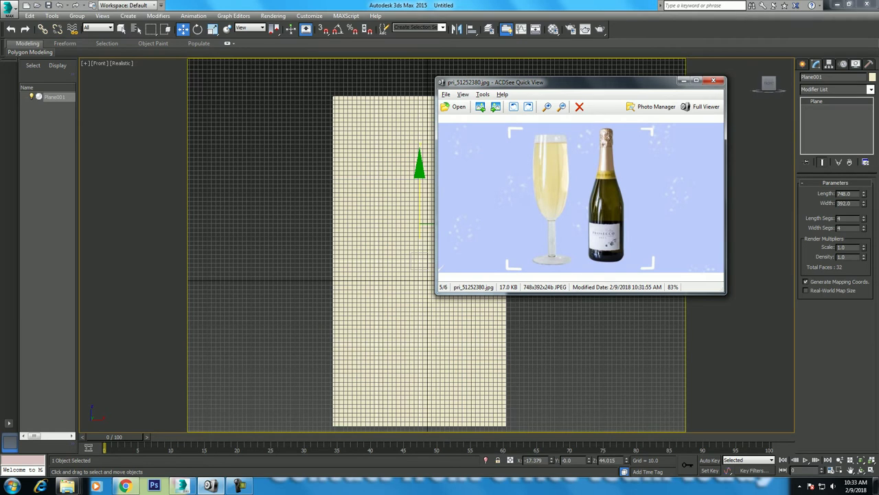
{"action": "left_click_drag", "start_coordinate": [522, 82], "coordinate": [239, 50]}
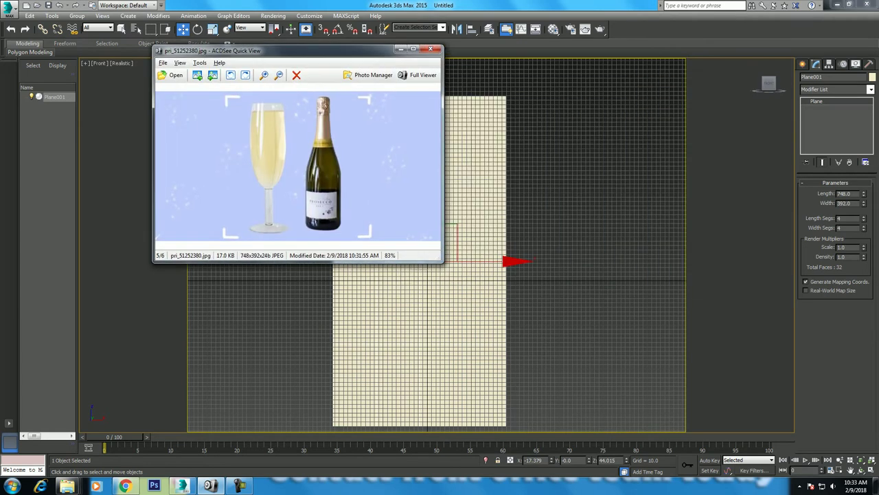
{"action": "left_click", "coordinate": [844, 193]}
{"action": "type", "text": "392"}
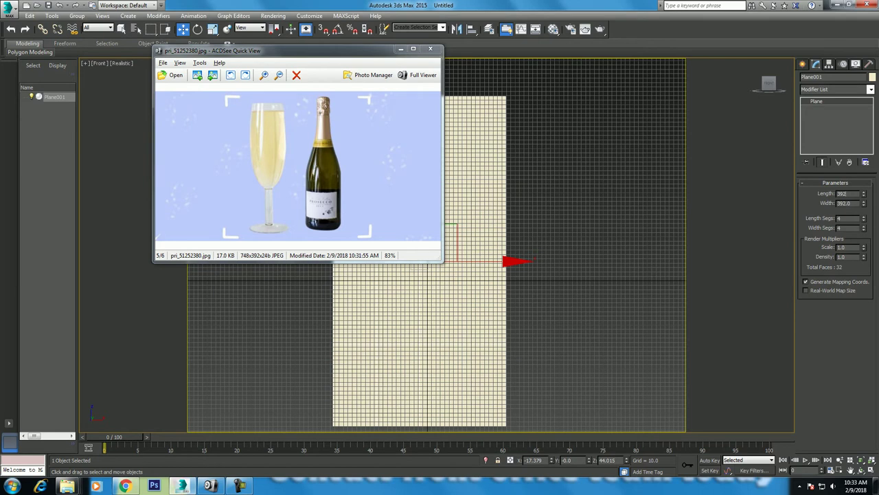
{"action": "key", "text": "Tab"}
{"action": "type", "text": "7"}
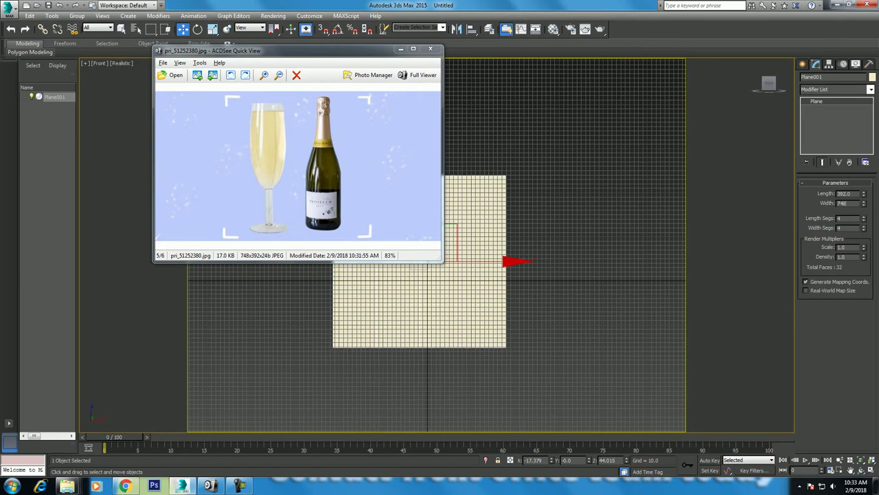
{"action": "key", "text": "Return"}
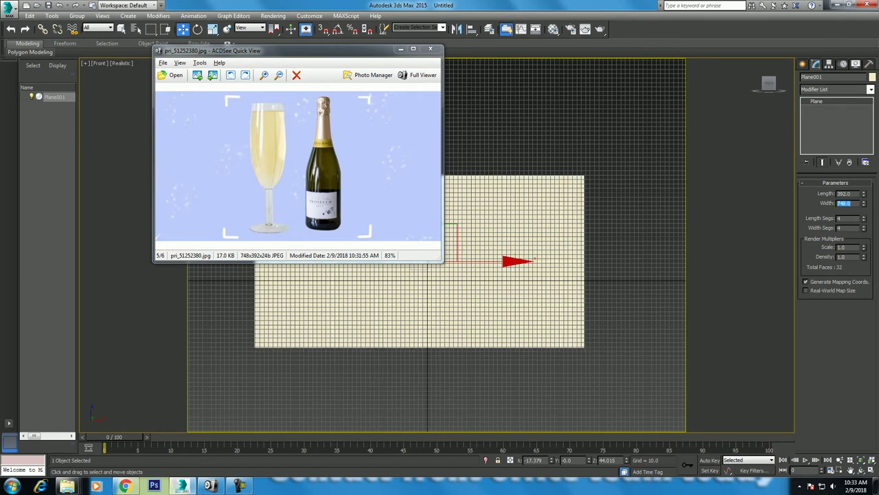
Zero the plane's X and Z positions and hide the viewport grid
{"action": "left_click_drag", "start_coordinate": [288, 50], "coordinate": [164, 7]}
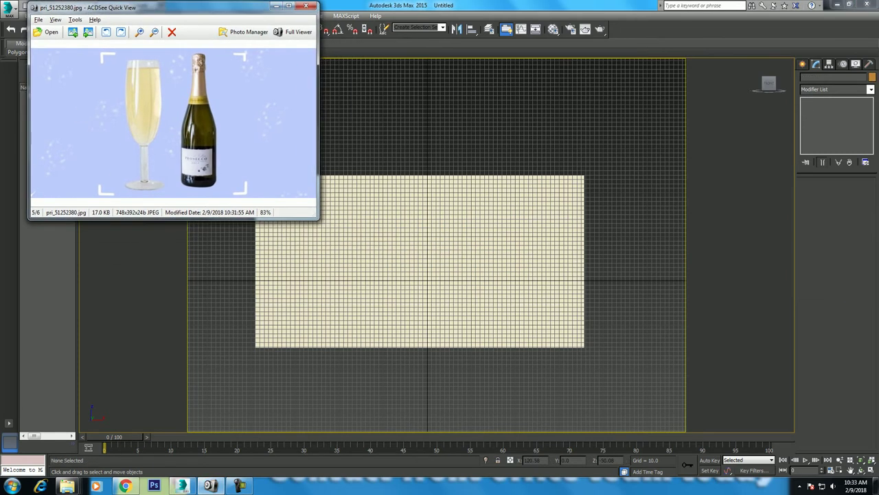
{"action": "left_click", "coordinate": [424, 241]}
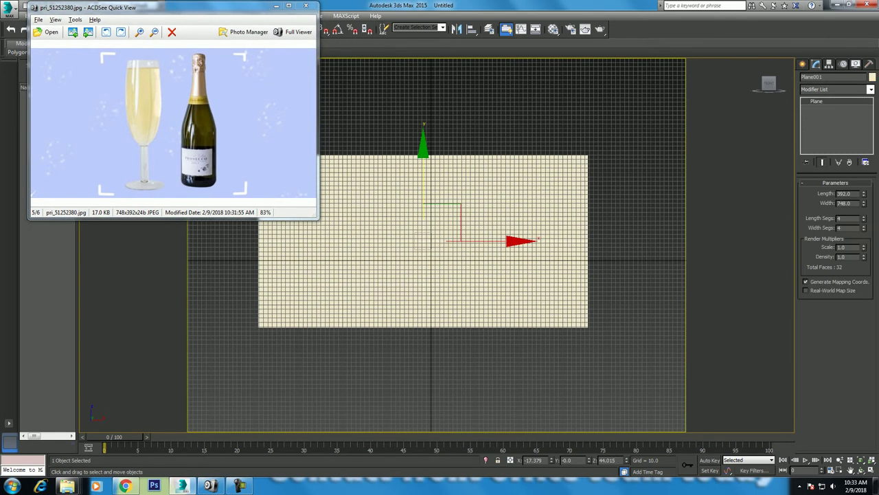
{"action": "right_click", "coordinate": [551, 459]}
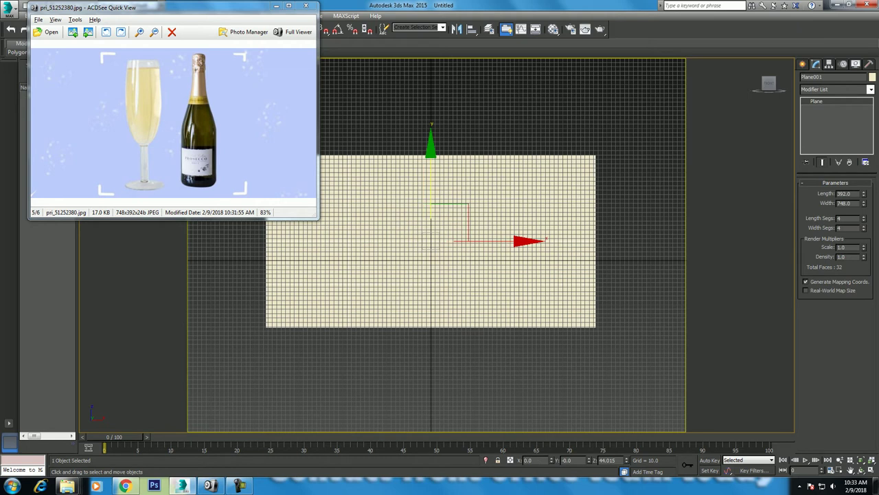
{"action": "right_click", "coordinate": [595, 460]}
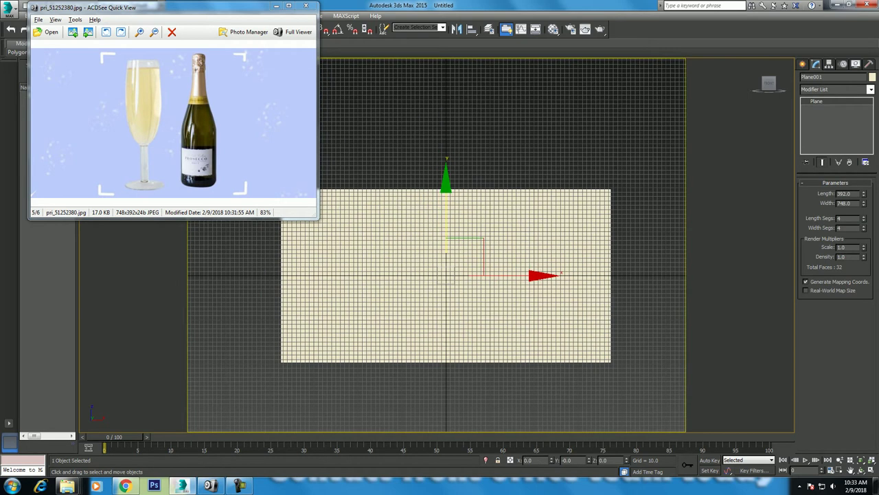
{"action": "key", "text": "g"}
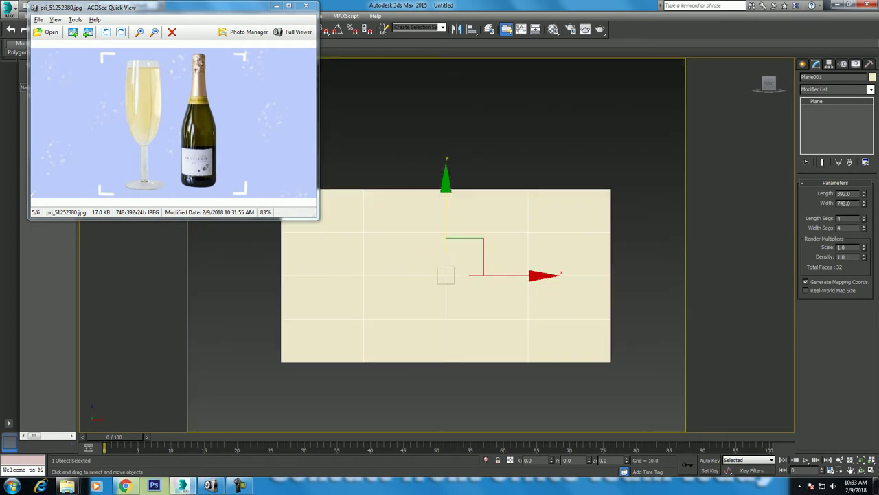
Give the plane 1 width segment and 1 length segment
{"action": "type", "text": "1"}
{"action": "key", "text": "Return"}
{"action": "type", "text": "1"}
{"action": "key", "text": "Return"}
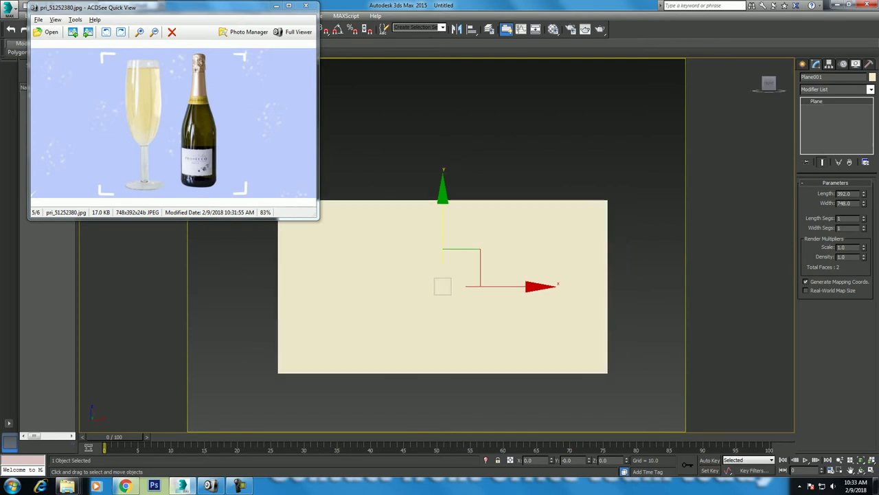
{"action": "left_click_drag", "start_coordinate": [318, 220], "coordinate": [264, 201]}
{"action": "left_click", "coordinate": [646, 124]}
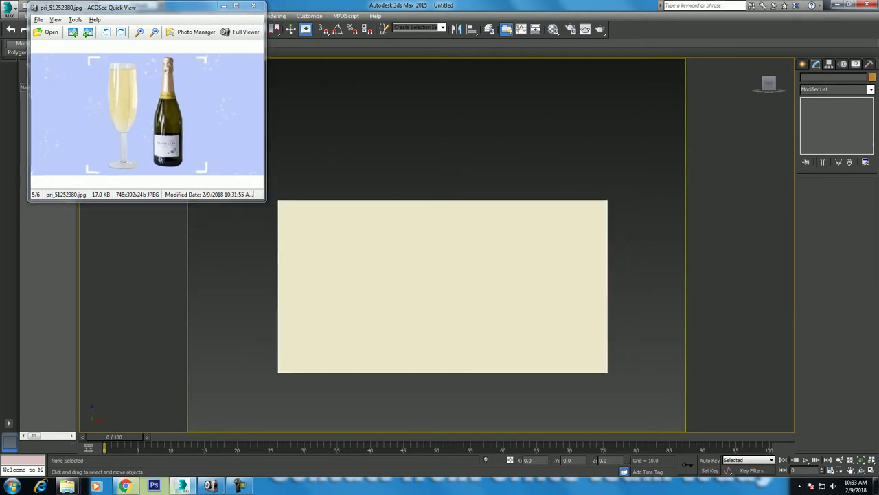
{"action": "key", "text": "m"}
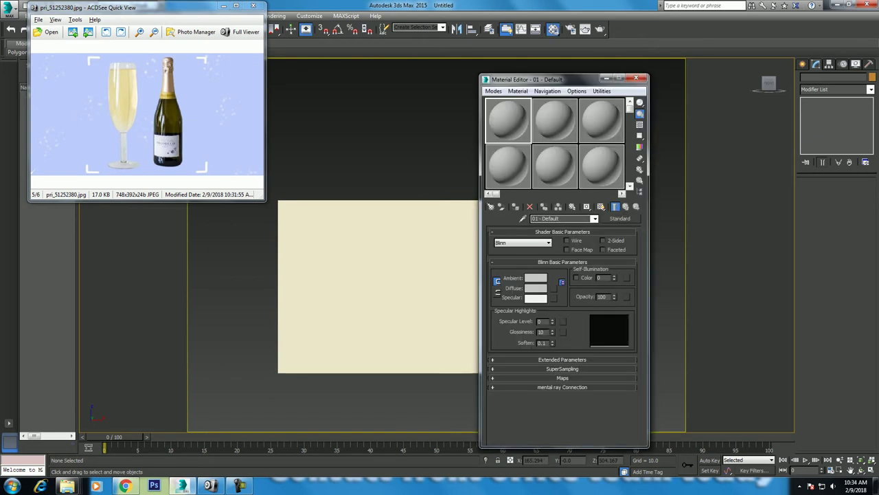
Create a material with pri_51252380.jpg as its bitmap diffuse map
{"action": "left_click", "coordinate": [509, 165]}
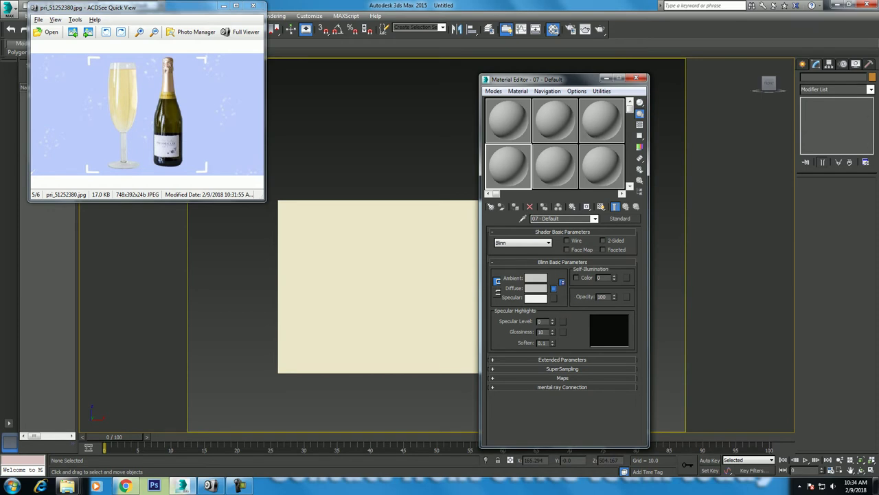
{"action": "left_click", "coordinate": [554, 288]}
{"action": "double_click", "coordinate": [362, 137]}
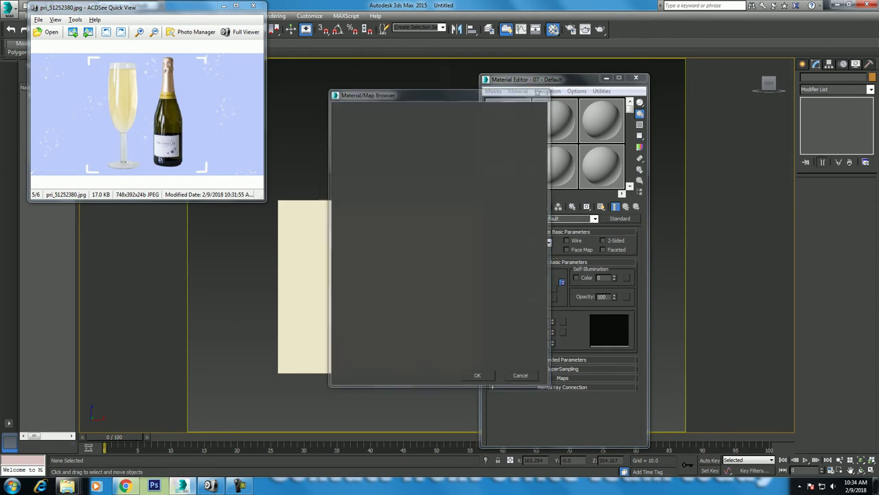
{"action": "left_click", "coordinate": [31, 88]}
{"action": "double_click", "coordinate": [405, 103]}
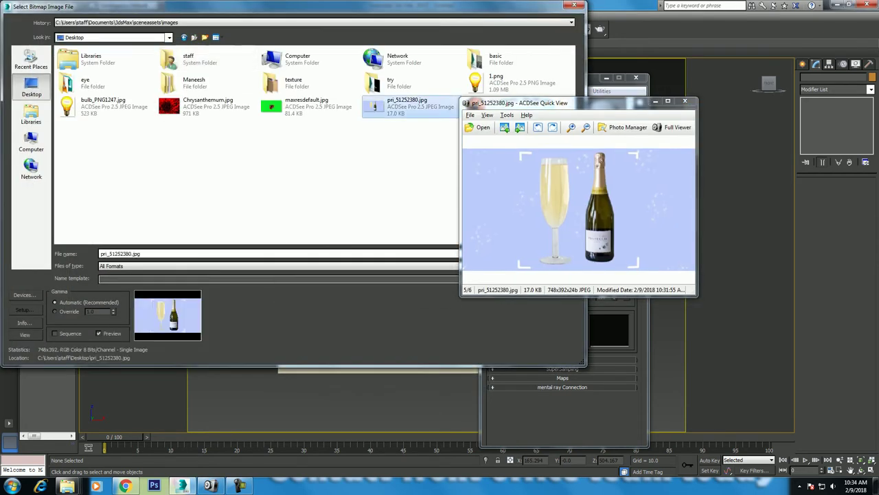
Assign the photo material to the plane and show it shaded in the viewport
{"action": "left_click_drag", "start_coordinate": [522, 103], "coordinate": [61, 85]}
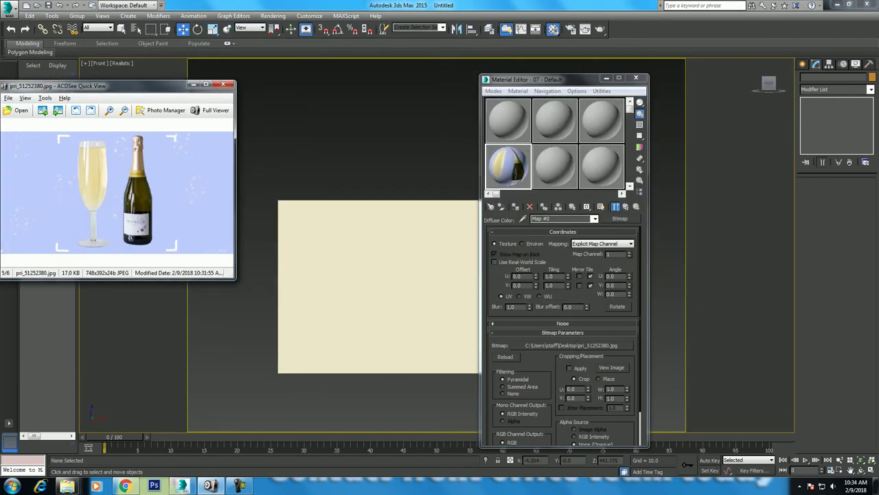
{"action": "left_click", "coordinate": [378, 295]}
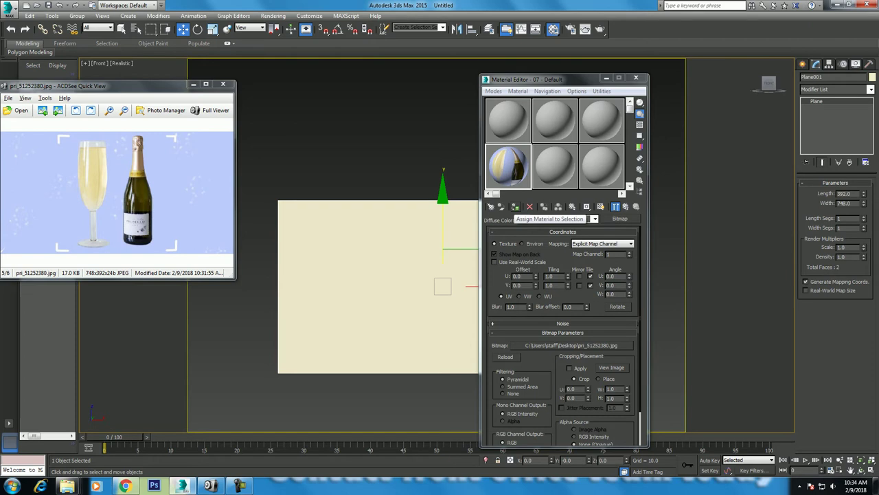
{"action": "left_click", "coordinate": [516, 206]}
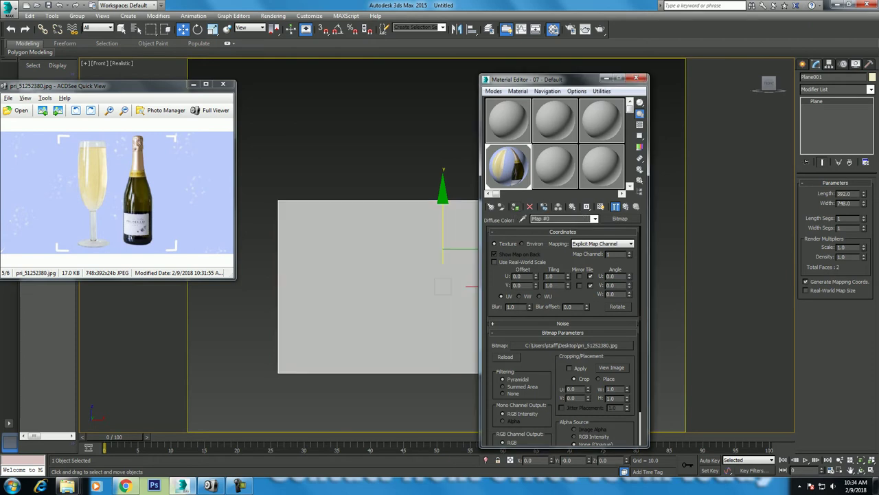
{"action": "left_click", "coordinate": [601, 206]}
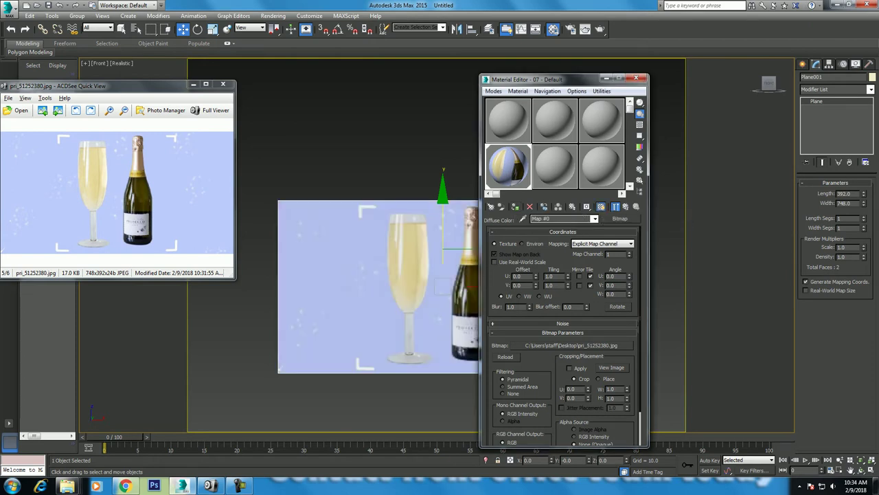
{"action": "left_click", "coordinate": [627, 206]}
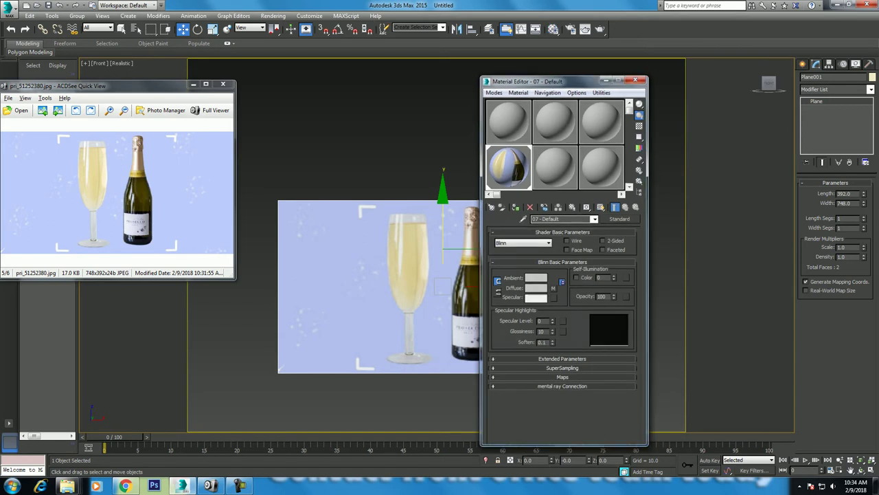
{"action": "left_click", "coordinate": [636, 79]}
{"action": "middle_click_drag", "start_coordinate": [604, 275], "coordinate": [617, 233]}
{"action": "scroll", "coordinate": [468, 223], "scroll_direction": "up", "scroll_amount": 2}
{"action": "scroll", "coordinate": [468, 223], "scroll_direction": "up", "scroll_amount": 1}
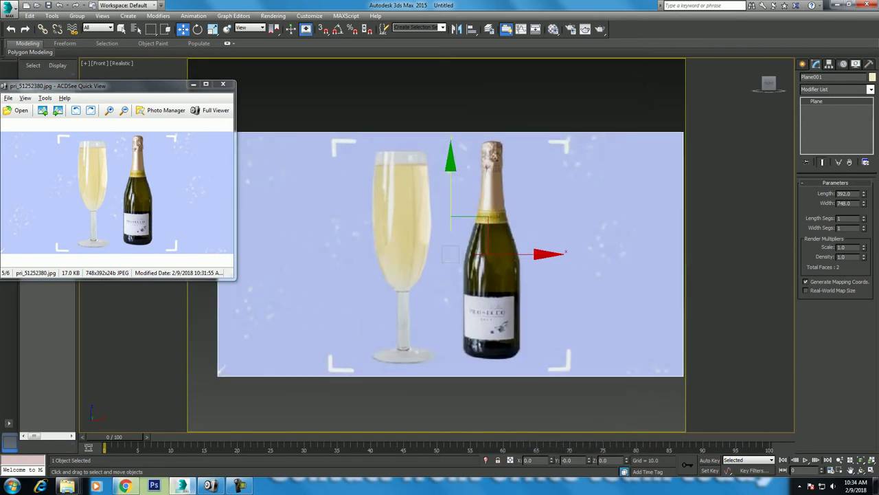
Start a line spline at the bowl's base and trace up to the glass rim
{"action": "middle_click_drag", "start_coordinate": [454, 254], "coordinate": [459, 248]}
{"action": "left_click", "coordinate": [802, 64]}
{"action": "left_click", "coordinate": [817, 79]}
{"action": "left_click", "coordinate": [819, 129]}
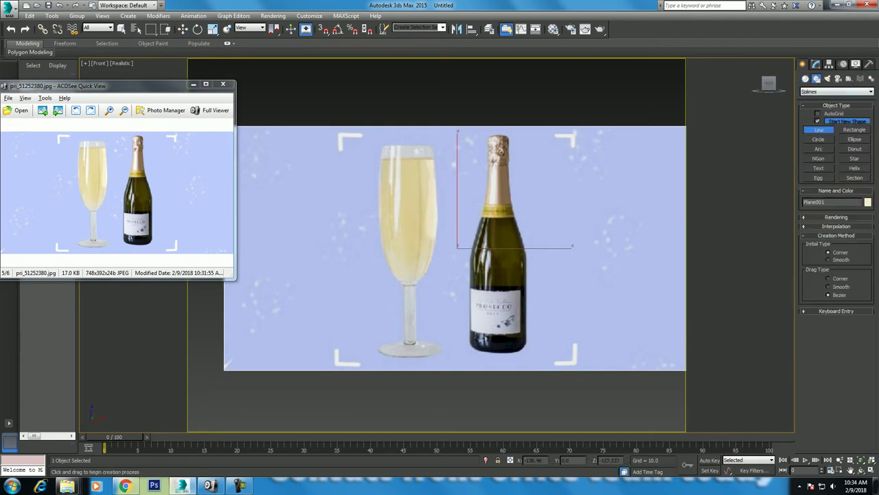
{"action": "scroll", "coordinate": [392, 240], "scroll_direction": "up", "scroll_amount": 2}
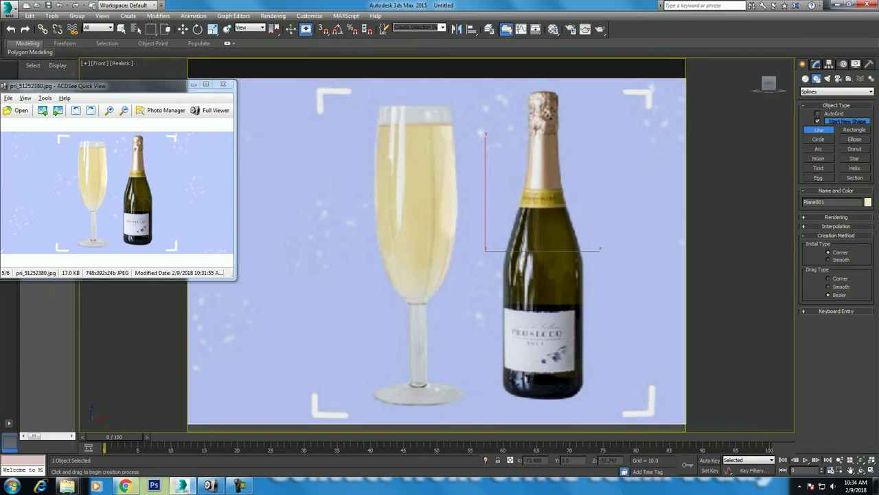
{"action": "left_click_drag", "start_coordinate": [418, 296], "coordinate": [439, 282]}
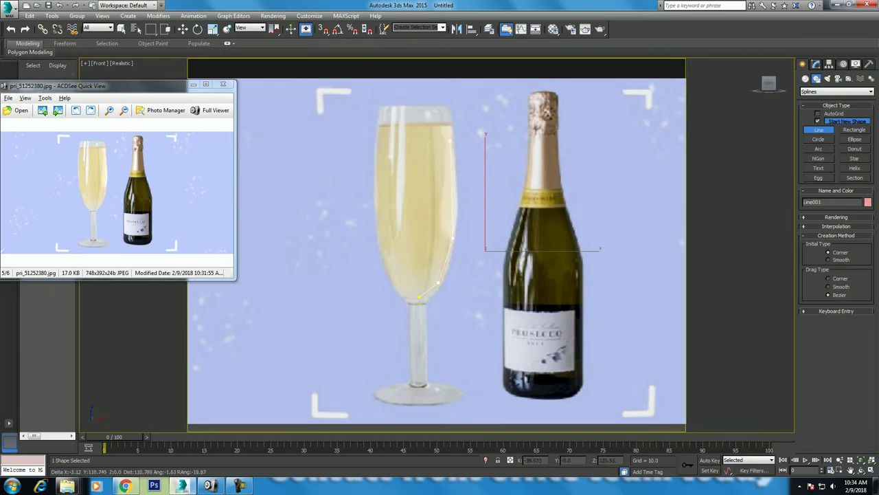
{"action": "left_click", "coordinate": [450, 144]}
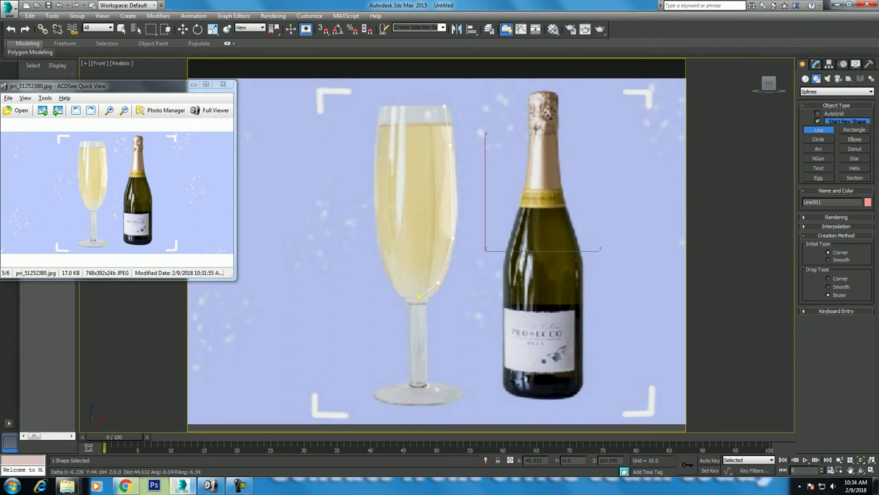
{"action": "left_click", "coordinate": [445, 107]}
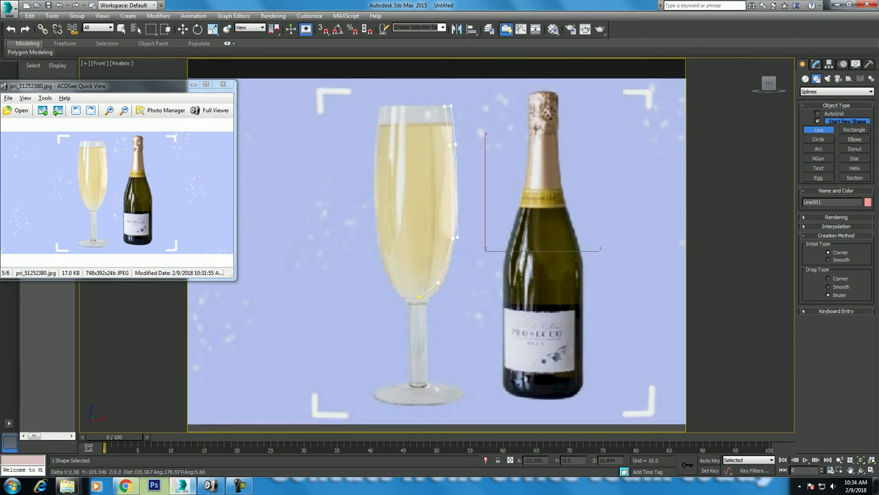
Continue the outline down the bowl edge, stem and foot, then finish the line
{"action": "left_click", "coordinate": [443, 286]}
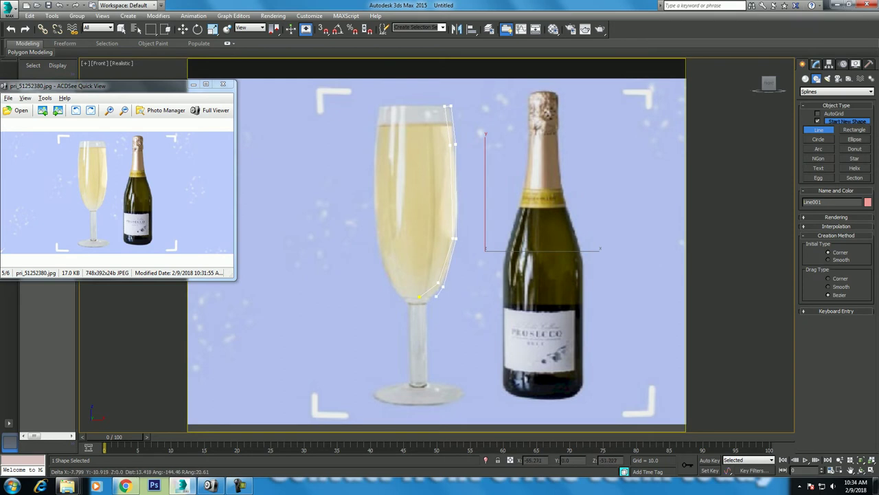
{"action": "left_click", "coordinate": [426, 300]}
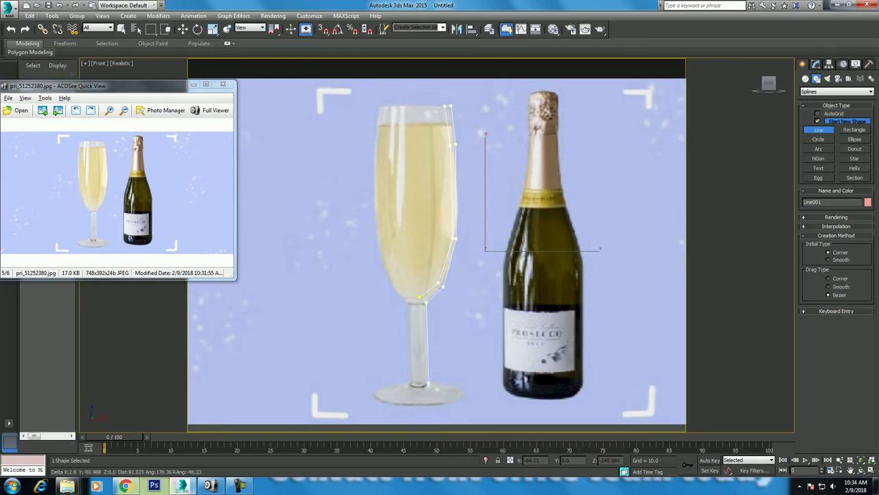
{"action": "left_click", "coordinate": [427, 384]}
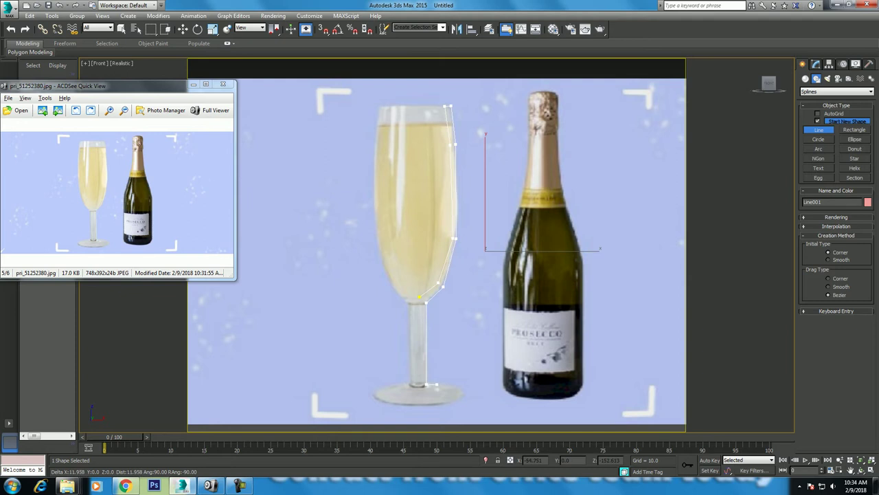
{"action": "left_click", "coordinate": [437, 384]}
{"action": "left_click", "coordinate": [464, 388]}
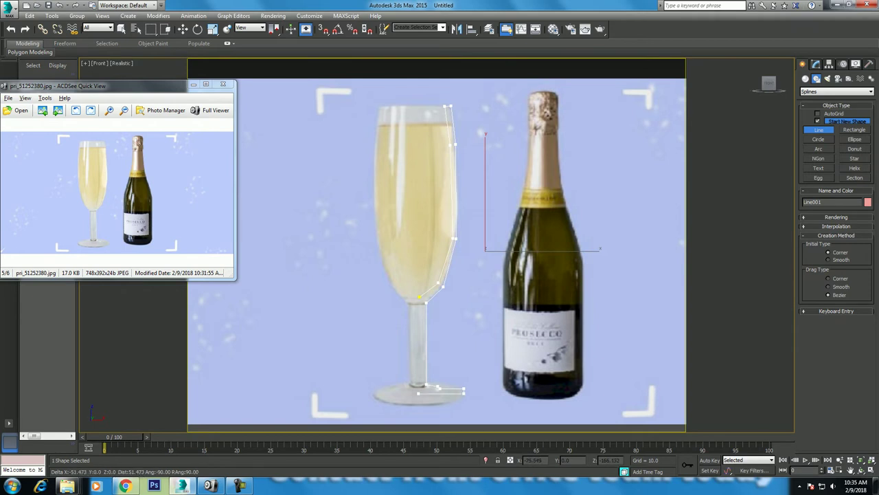
{"action": "right_click", "coordinate": [417, 393]}
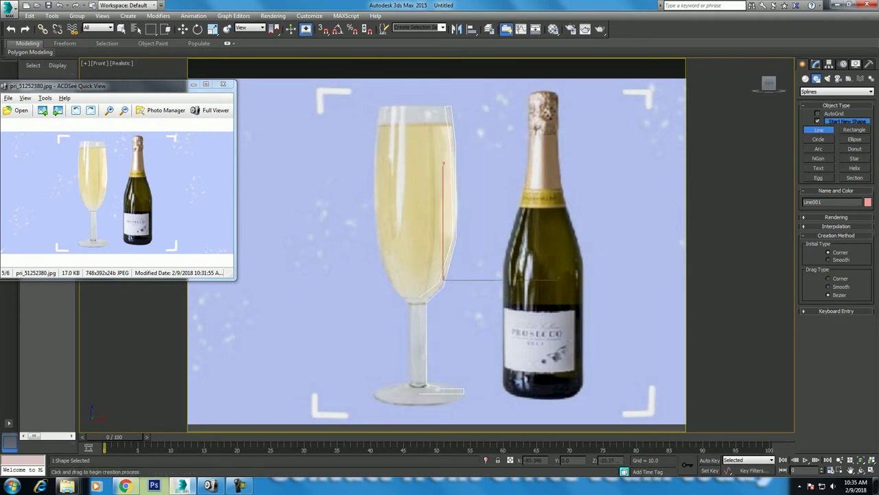
Apply a Lathe modifier to the traced outline
{"action": "middle_click_drag", "start_coordinate": [439, 274], "coordinate": [419, 316]}
{"action": "left_click", "coordinate": [816, 63]}
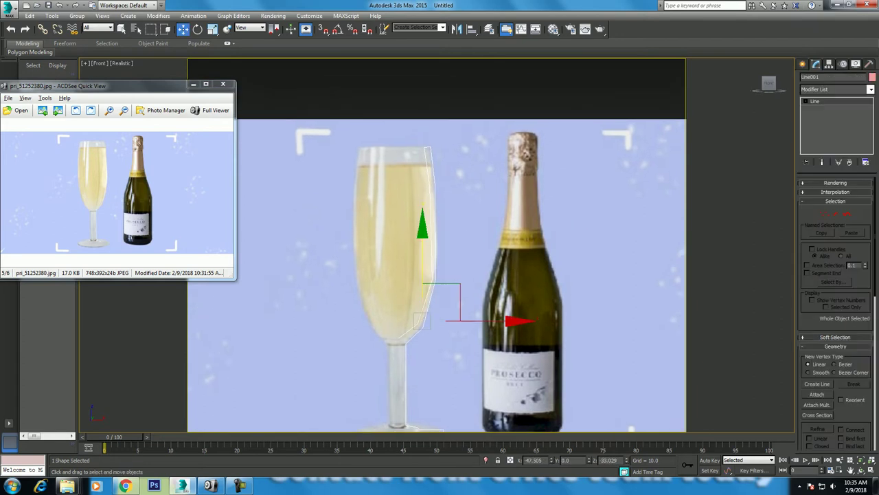
{"action": "left_click", "coordinate": [871, 89]}
{"action": "scroll", "coordinate": [835, 343], "scroll_direction": "down", "scroll_amount": 5}
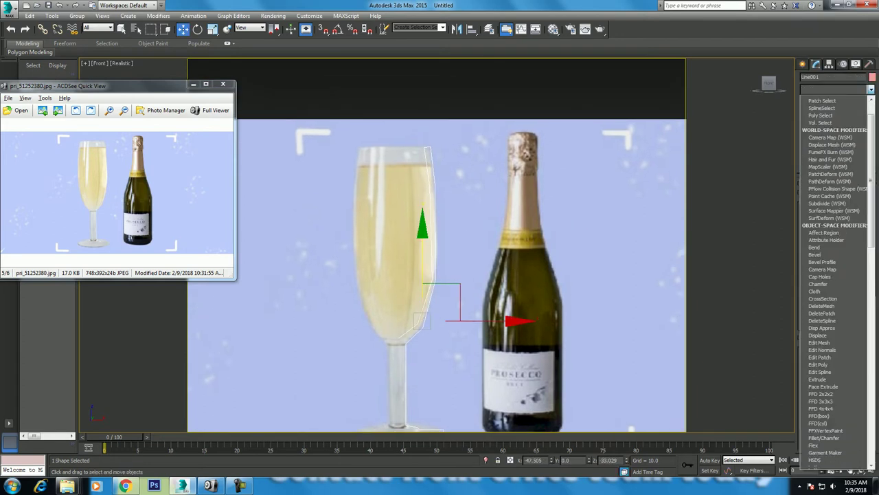
{"action": "left_click", "coordinate": [824, 385]}
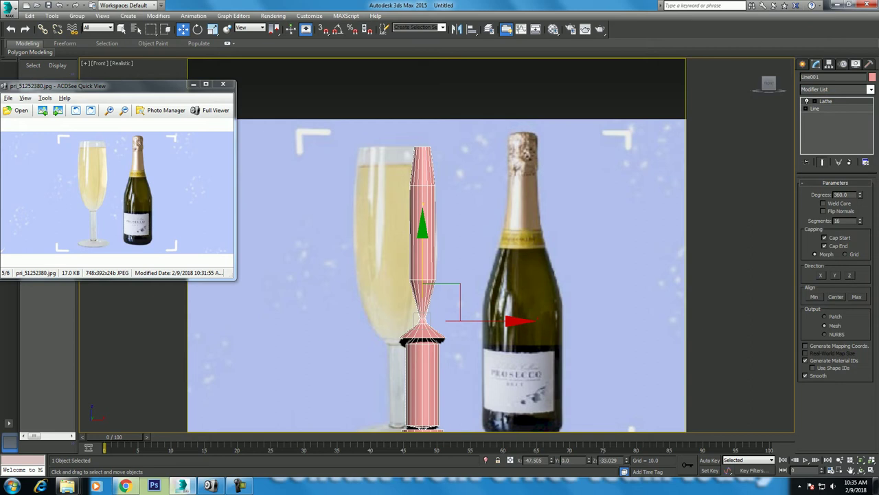
Align the Lathe axis to Min, inspect the glass in perspective, and enter Line's Vertex level
{"action": "left_click", "coordinate": [814, 297]}
{"action": "mouse_move", "coordinate": [439, 309]}
{"action": "middle_mouse_down"}
{"action": "mouse_move", "coordinate": [440, 206]}
{"action": "mouse_move", "coordinate": [448, 240]}
{"action": "middle_mouse_up"}
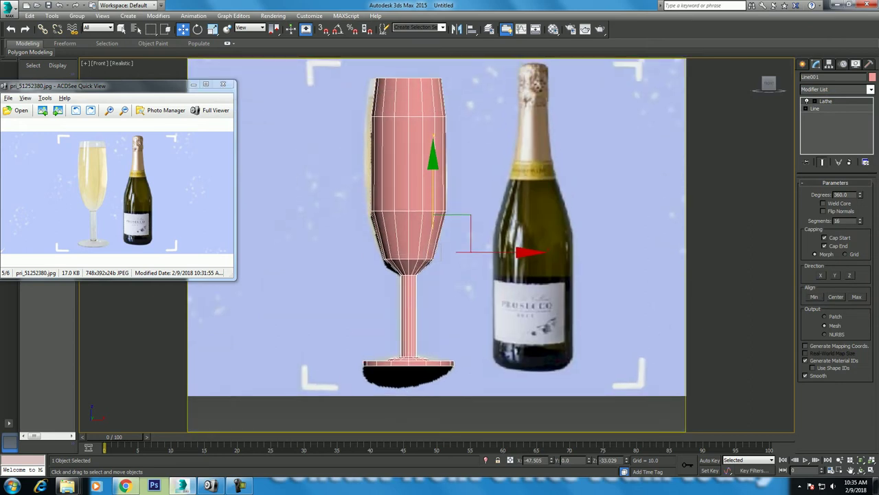
{"action": "key", "text": "p"}
{"action": "key", "text": "z"}
{"action": "middle_click_drag", "start_coordinate": [440, 241], "coordinate": [443, 292], "text": "alt"}
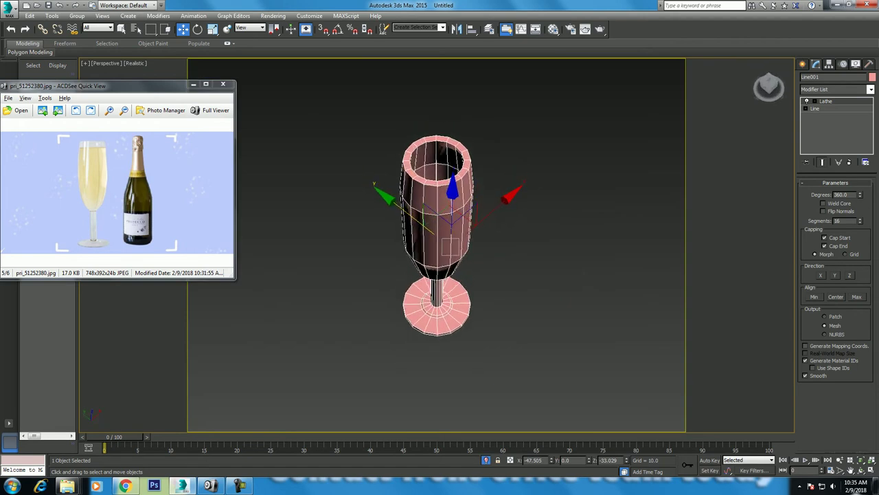
{"action": "middle_click_drag", "start_coordinate": [439, 288], "coordinate": [440, 234], "text": "alt"}
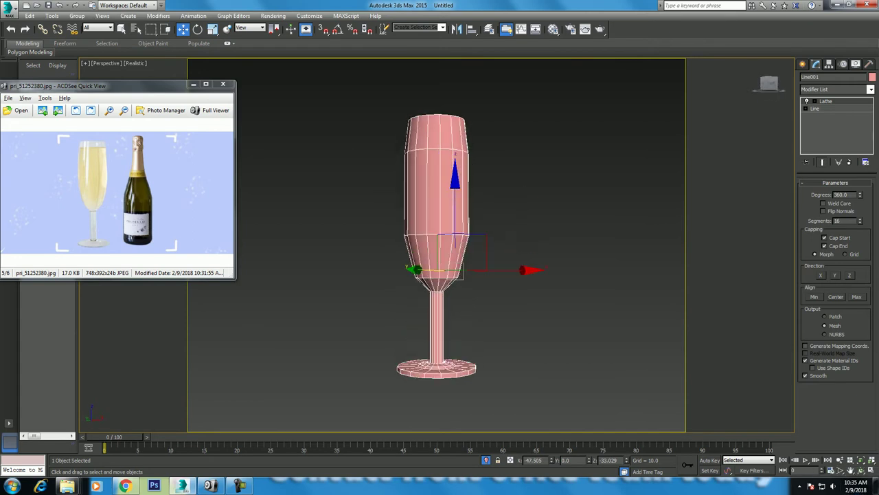
{"action": "key", "text": "f"}
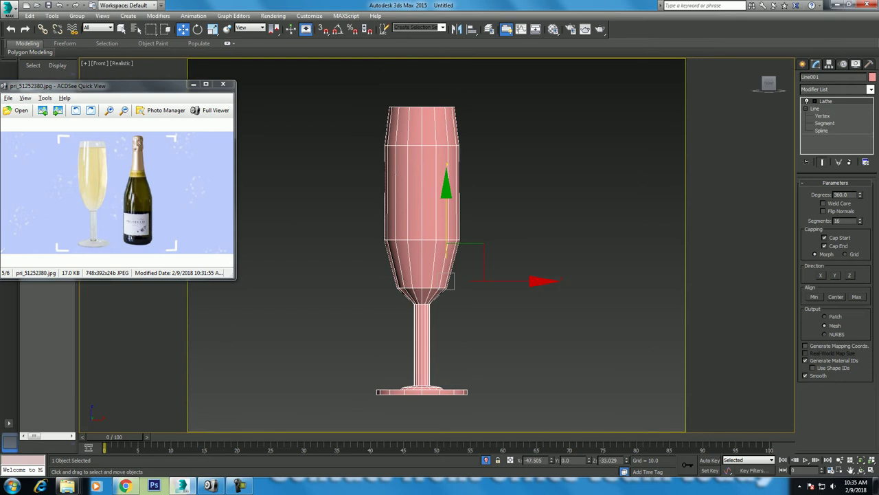
{"action": "left_click", "coordinate": [822, 115]}
{"action": "scroll", "coordinate": [484, 141], "scroll_direction": "up", "scroll_amount": 2}
Make the vertex pairs at the bowl's base and mid-side Smooth, then select the rim points
{"action": "middle_click_drag", "start_coordinate": [481, 137], "coordinate": [508, 167]}
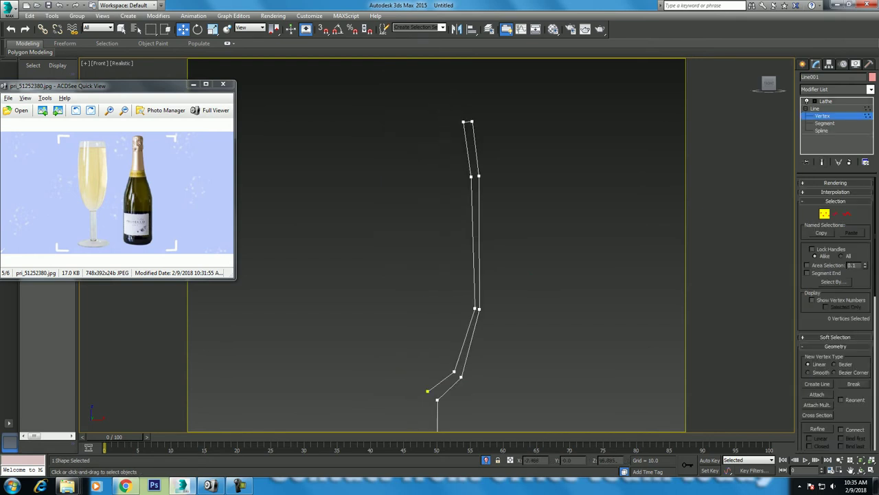
{"action": "right_click", "coordinate": [509, 167]}
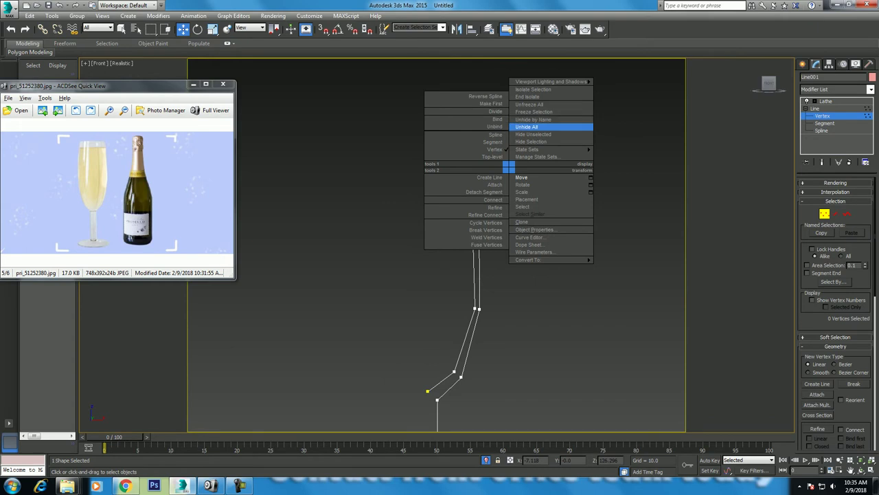
{"action": "left_click", "coordinate": [495, 282]}
{"action": "left_click_drag", "start_coordinate": [457, 292], "coordinate": [495, 323]}
{"action": "right_click", "coordinate": [447, 272]}
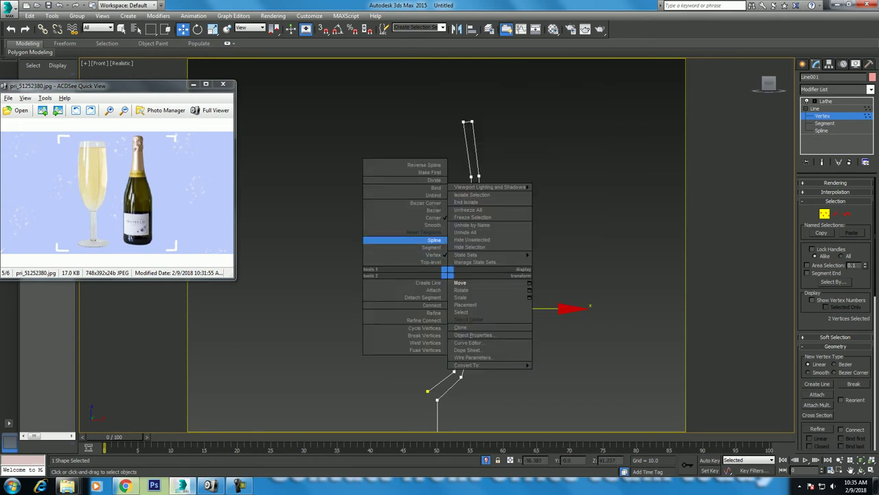
{"action": "left_click", "coordinate": [433, 225]}
{"action": "left_click_drag", "start_coordinate": [457, 164], "coordinate": [489, 189]}
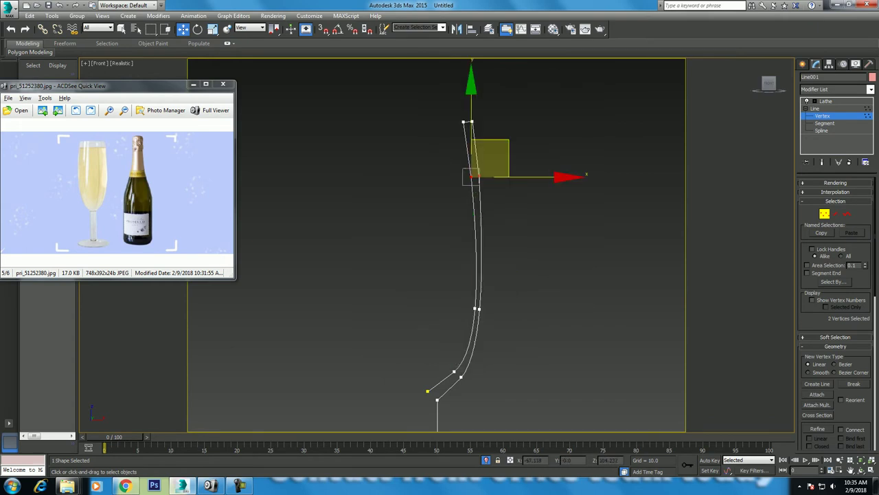
{"action": "right_click", "coordinate": [455, 185]}
{"action": "left_click", "coordinate": [412, 143]}
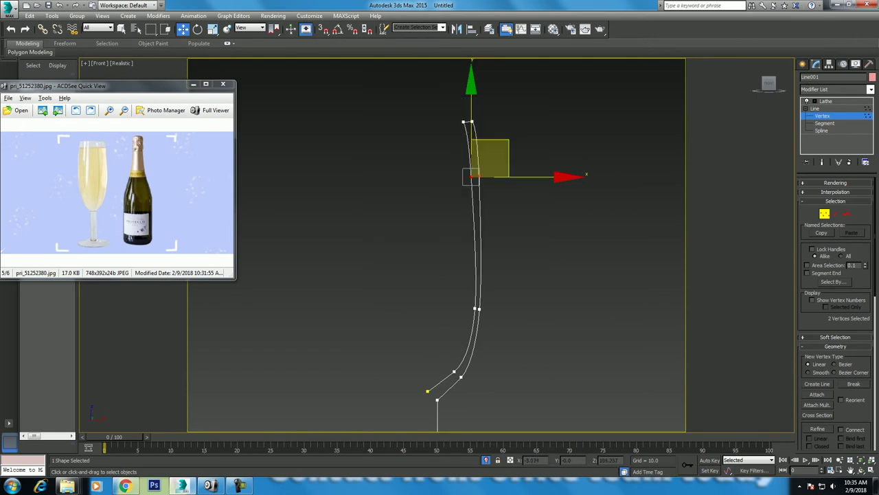
{"action": "middle_click_drag", "start_coordinate": [468, 206], "coordinate": [467, 213]}
{"action": "left_click_drag", "start_coordinate": [453, 117], "coordinate": [481, 137]}
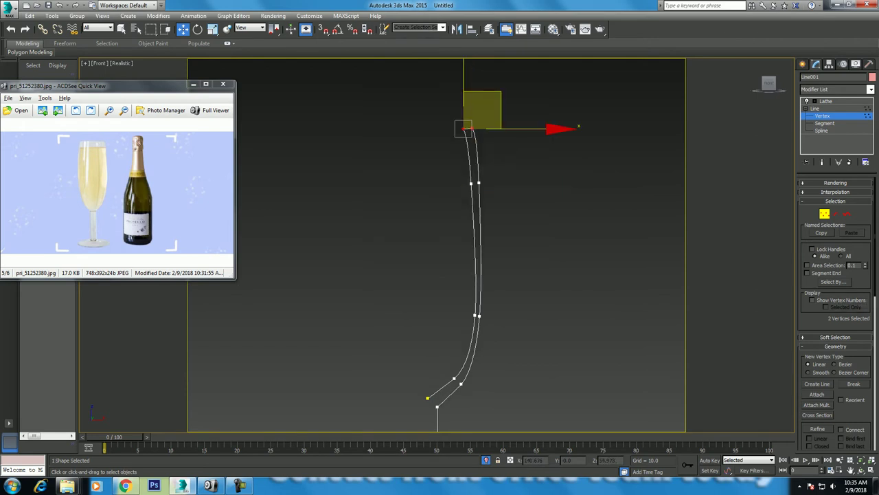
{"action": "scroll", "coordinate": [835, 310], "scroll_direction": "down", "scroll_amount": 3}
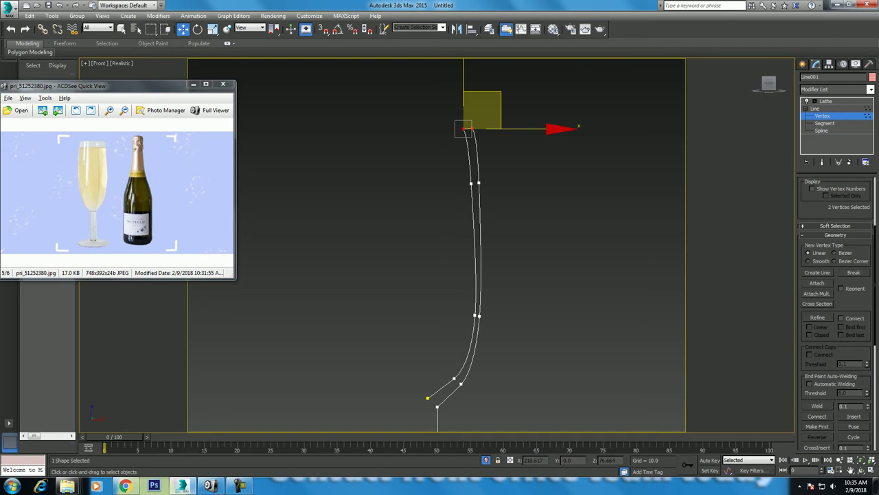
{"action": "scroll", "coordinate": [836, 309], "scroll_direction": "down", "scroll_amount": 2}
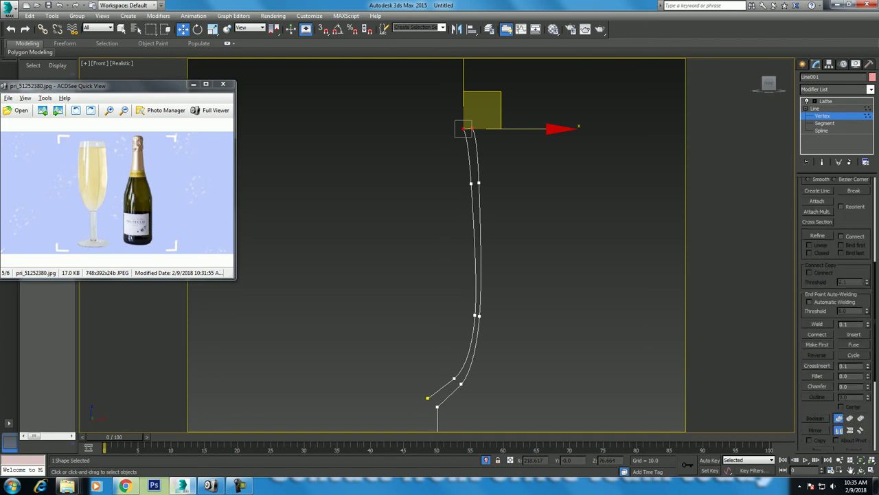
Fillet the corner vertices at the stem base and the foot's outer edge
{"action": "left_click", "coordinate": [816, 376]}
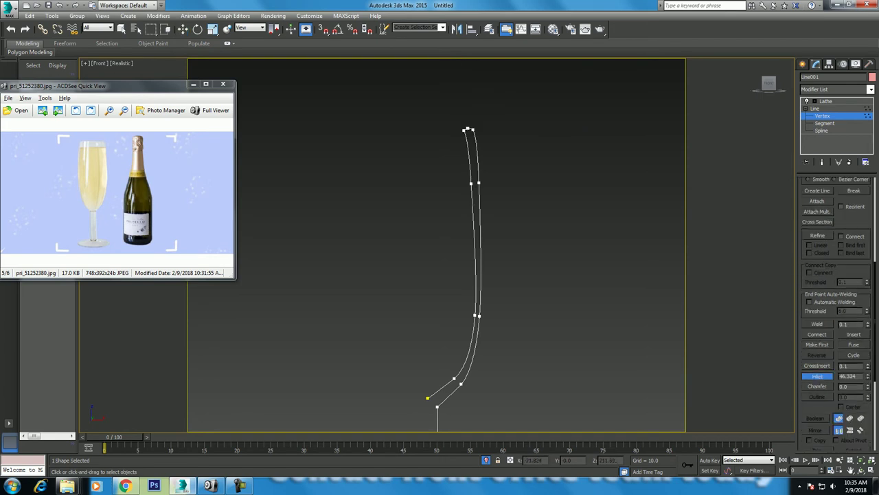
{"action": "mouse_move", "coordinate": [550, 344]}
{"action": "middle_mouse_down"}
{"action": "mouse_move", "coordinate": [538, 210]}
{"action": "mouse_move", "coordinate": [557, 132]}
{"action": "middle_mouse_up"}
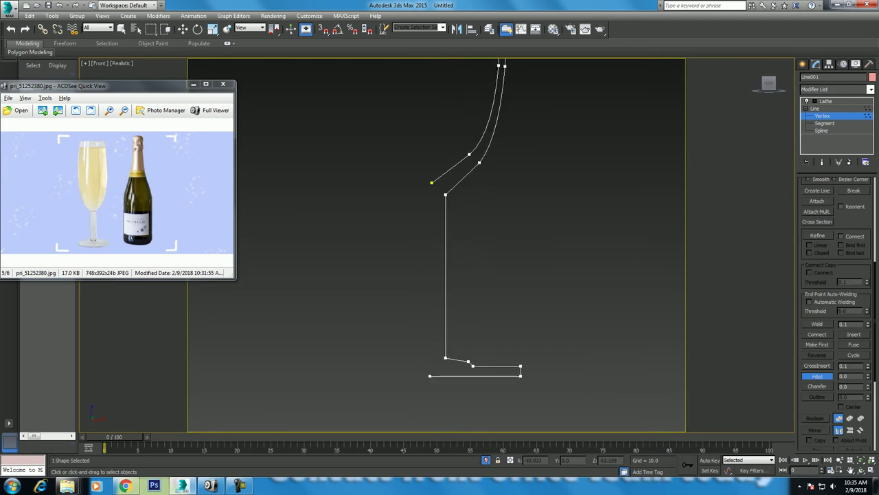
{"action": "left_click", "coordinate": [446, 357]}
{"action": "left_click_drag", "start_coordinate": [868, 376], "coordinate": [868, 357]}
{"action": "scroll", "coordinate": [512, 313], "scroll_direction": "up", "scroll_amount": 2}
{"action": "left_click", "coordinate": [511, 309]}
{"action": "scroll", "coordinate": [502, 292], "scroll_direction": "up", "scroll_amount": 2}
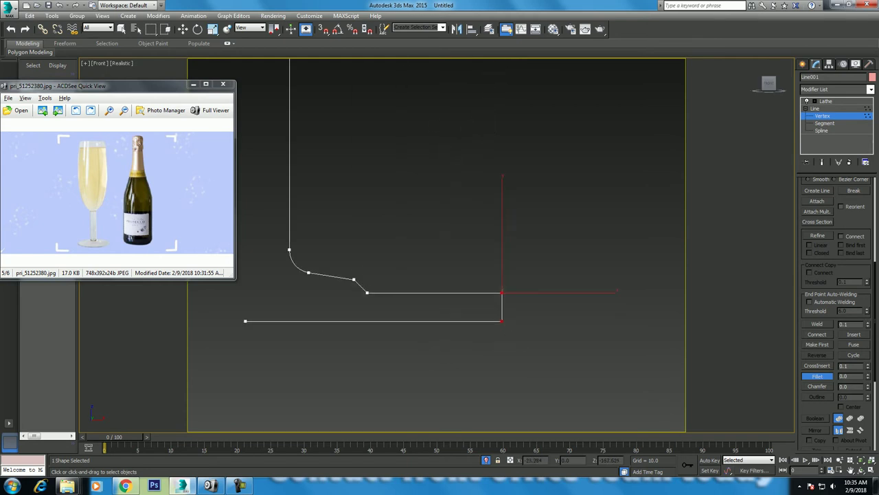
{"action": "left_click_drag", "start_coordinate": [868, 376], "coordinate": [867, 358]}
Fillet the corner where the bowl meets the stem
{"action": "middle_click_drag", "start_coordinate": [501, 302], "coordinate": [574, 293]}
{"action": "scroll", "coordinate": [356, 290], "scroll_direction": "up", "scroll_amount": 2}
{"action": "scroll", "coordinate": [357, 289], "scroll_direction": "up", "scroll_amount": 1}
{"action": "left_click", "coordinate": [496, 250]}
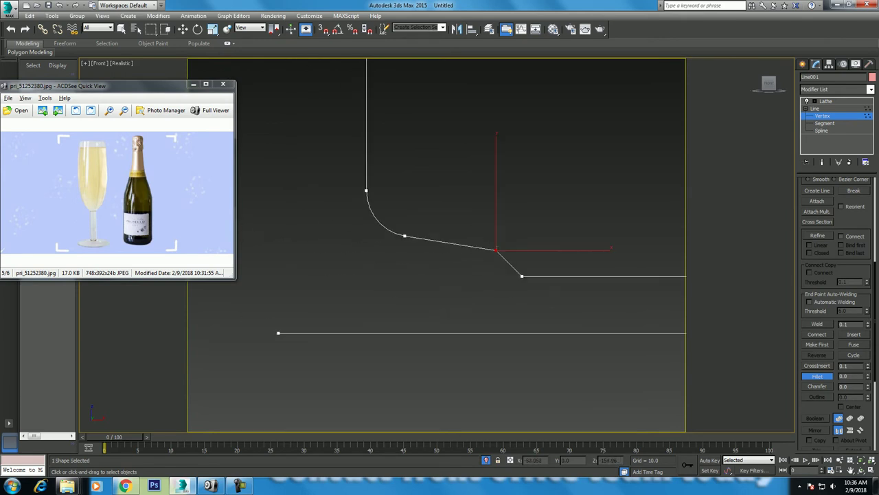
{"action": "left_click_drag", "start_coordinate": [496, 250], "coordinate": [496, 246]}
{"action": "middle_click_drag", "start_coordinate": [439, 247], "coordinate": [439, 406]}
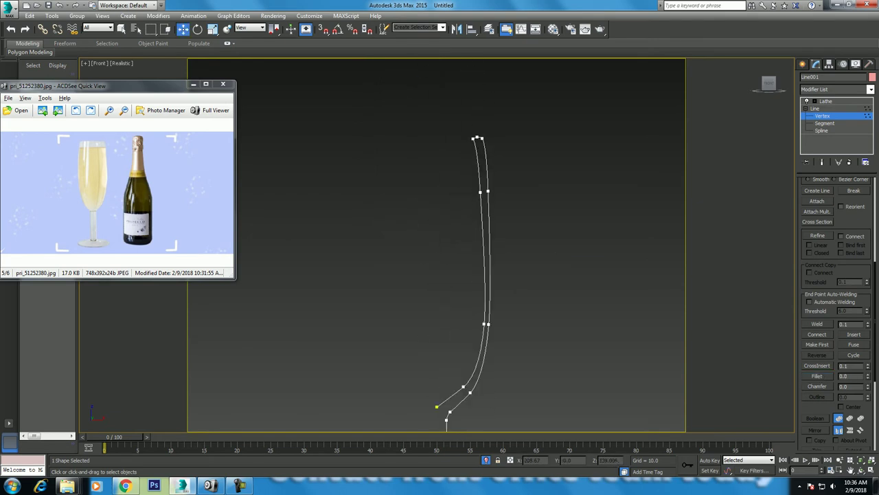
Inspect the open rim in perspective, then show only the profile spline
{"action": "key", "text": "p"}
{"action": "scroll", "coordinate": [436, 275], "scroll_direction": "up", "scroll_amount": 3}
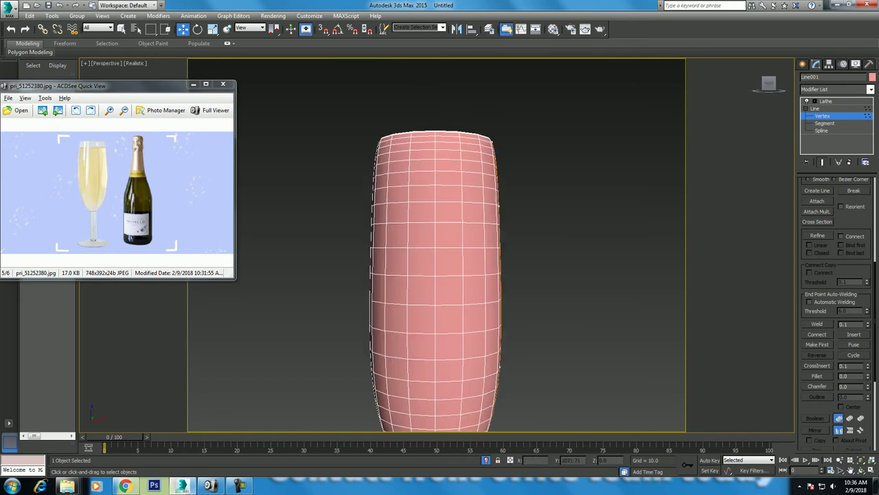
{"action": "middle_click_drag", "start_coordinate": [439, 248], "coordinate": [440, 296], "text": "alt"}
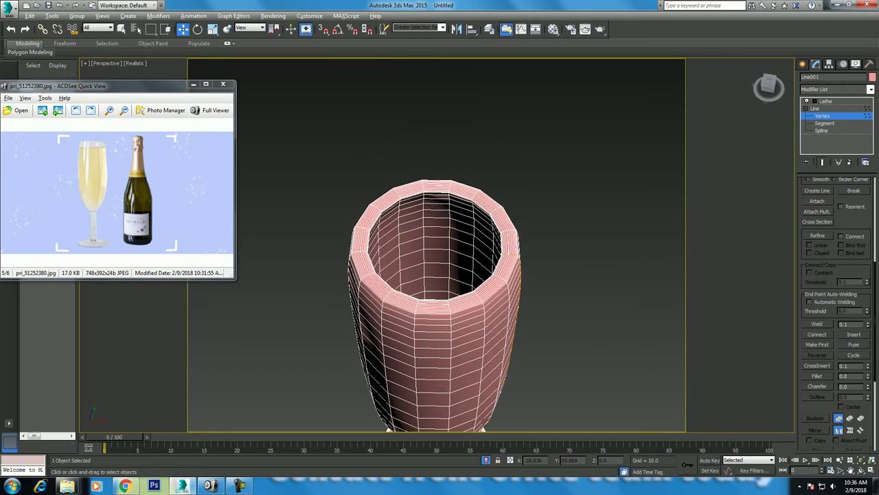
{"action": "key", "text": "f"}
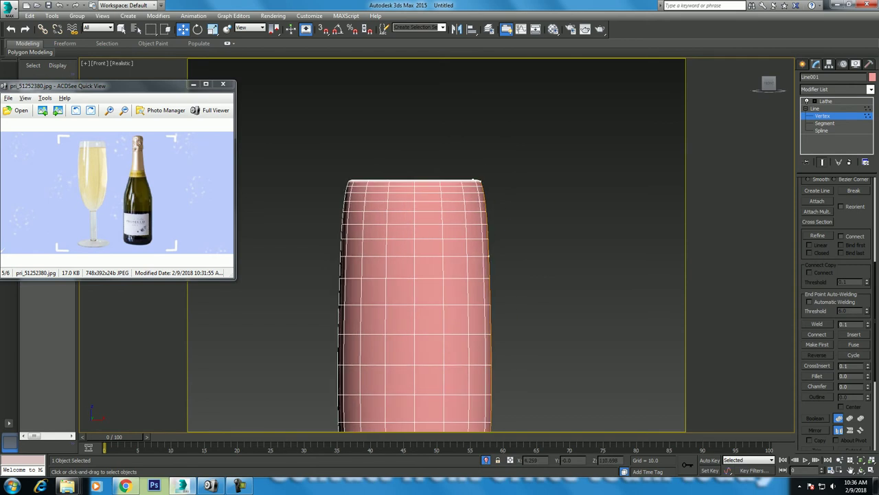
{"action": "left_click_drag", "start_coordinate": [490, 256], "coordinate": [513, 285]}
{"action": "left_click", "coordinate": [823, 161]}
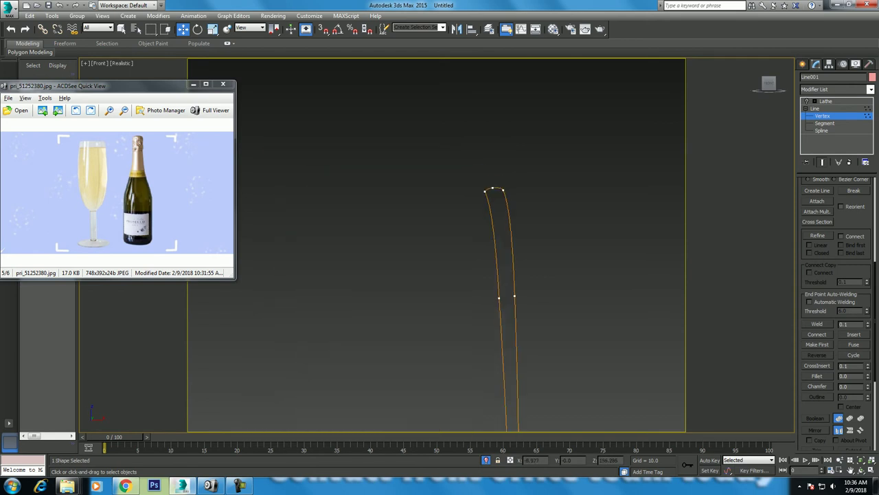
Move the rim and upper bowl vertices into a smooth curve, then show the lathed glass again
{"action": "left_click_drag", "start_coordinate": [376, 191], "coordinate": [440, 261]}
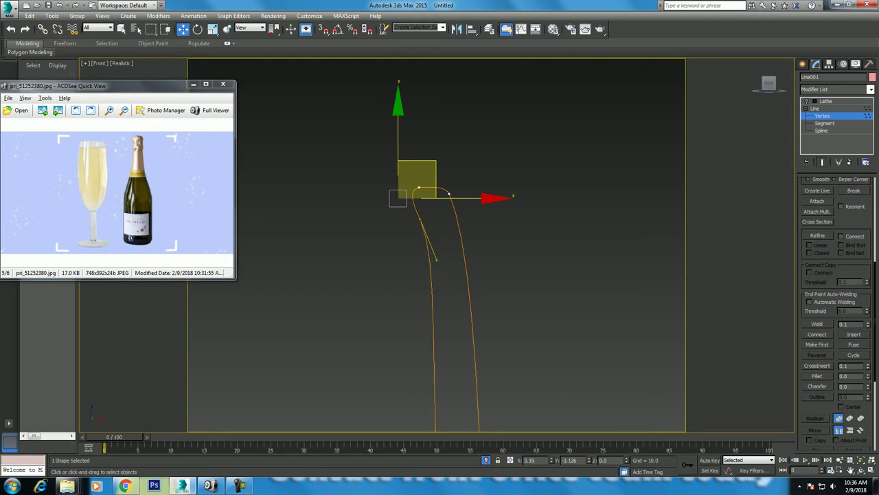
{"action": "left_click_drag", "start_coordinate": [399, 198], "coordinate": [455, 196]}
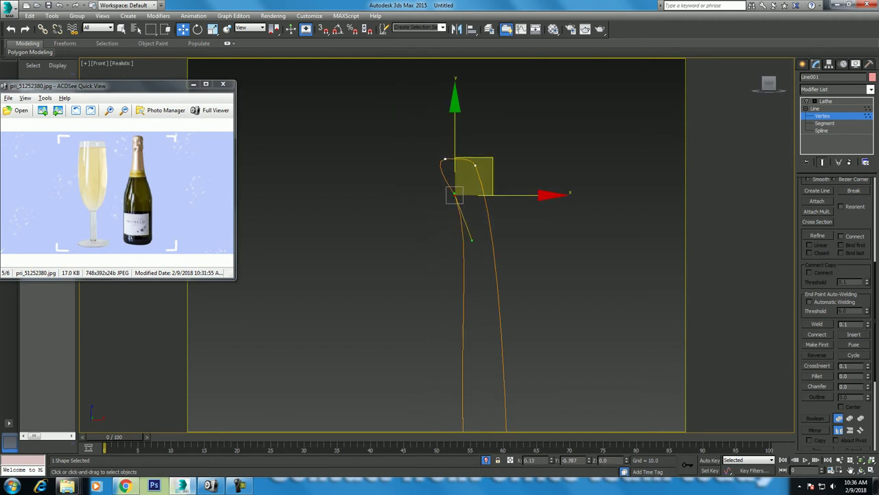
{"action": "middle_click_drag", "start_coordinate": [481, 426], "coordinate": [478, 221]}
{"action": "scroll", "coordinate": [478, 220], "scroll_direction": "down", "scroll_amount": 4}
{"action": "left_click_drag", "start_coordinate": [452, 211], "coordinate": [471, 260]}
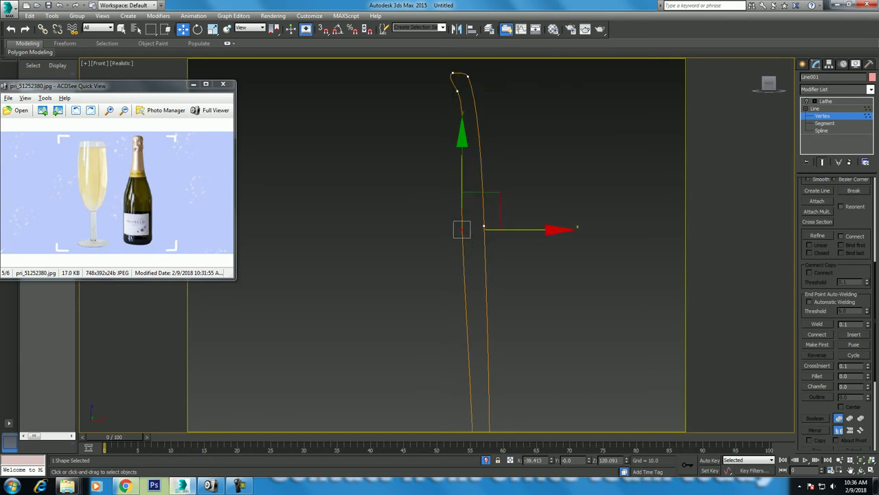
{"action": "left_click_drag", "start_coordinate": [461, 229], "coordinate": [458, 115]}
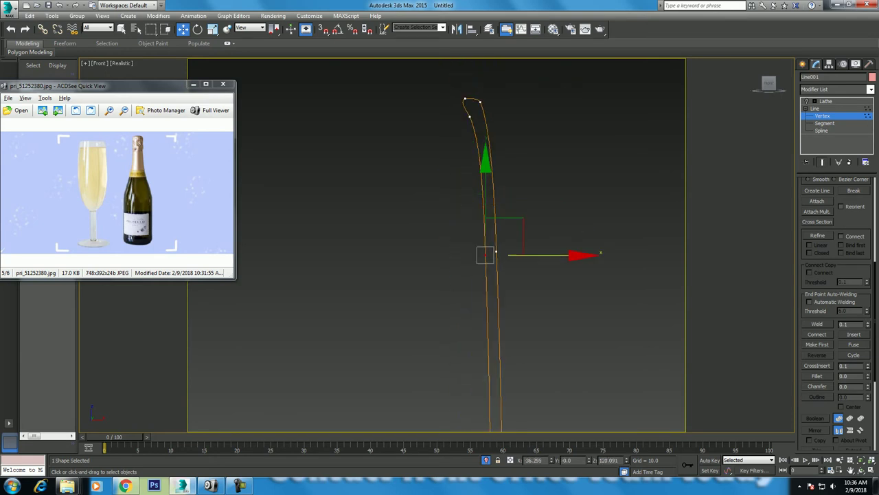
{"action": "middle_click_drag", "start_coordinate": [459, 114], "coordinate": [468, 142]}
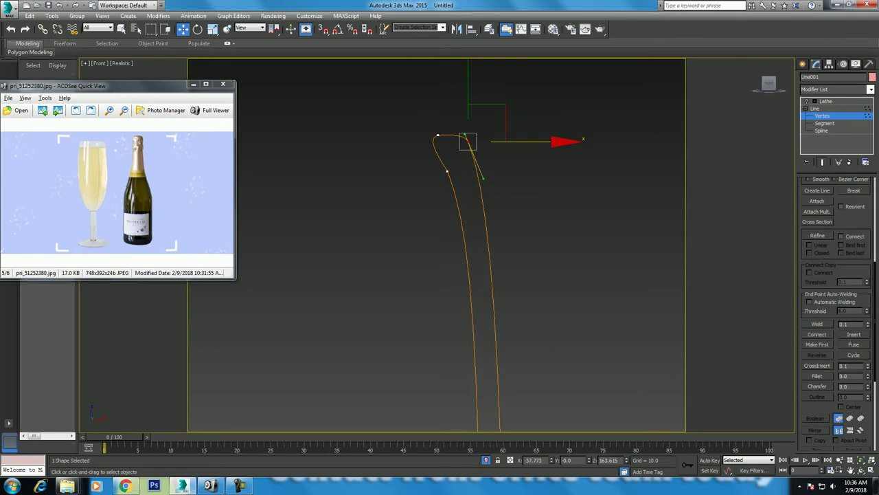
{"action": "mouse_move", "coordinate": [474, 133]}
{"action": "left_mouse_down"}
{"action": "mouse_move", "coordinate": [468, 144]}
{"action": "mouse_move", "coordinate": [448, 136]}
{"action": "left_mouse_up"}
{"action": "left_click", "coordinate": [438, 135]}
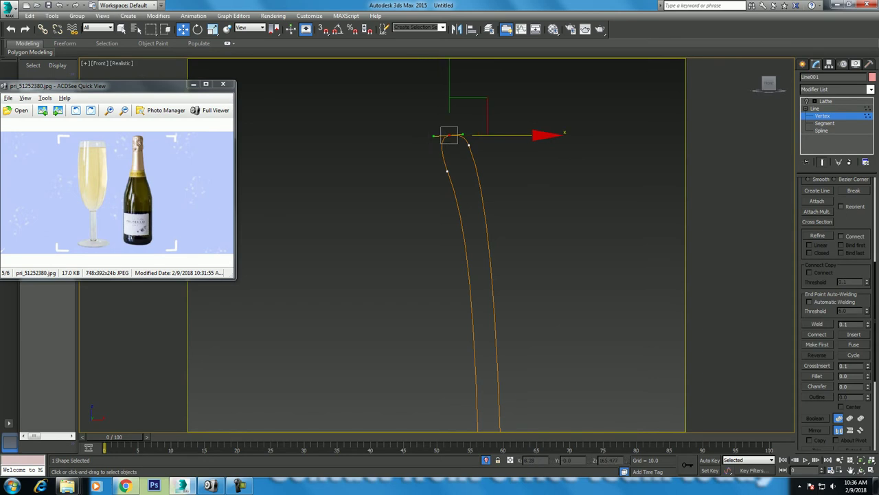
{"action": "left_click", "coordinate": [825, 101]}
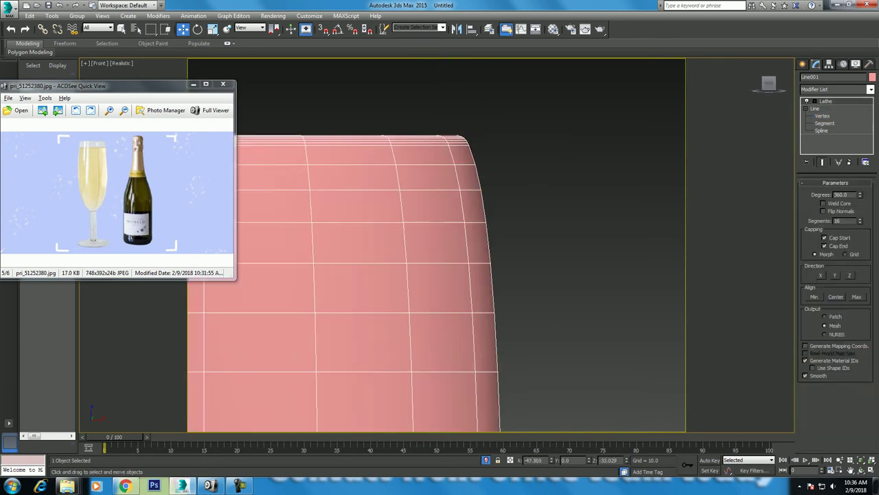
Raise the Lathe segments from 16 to 40 and orbit to check the smoother glass
{"action": "scroll", "coordinate": [477, 227], "scroll_direction": "down", "scroll_amount": 10}
{"action": "key", "text": "p"}
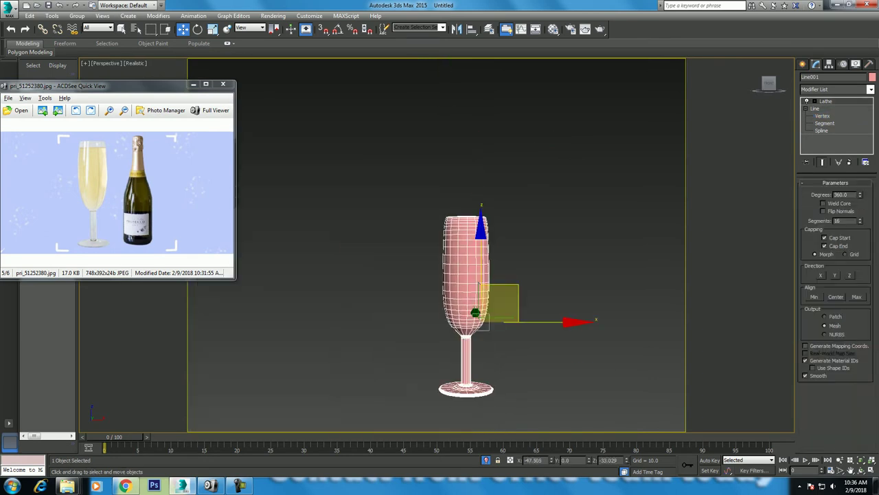
{"action": "middle_click_drag", "start_coordinate": [549, 309], "coordinate": [509, 285], "text": "alt"}
{"action": "scroll", "coordinate": [458, 364], "scroll_direction": "up", "scroll_amount": 3}
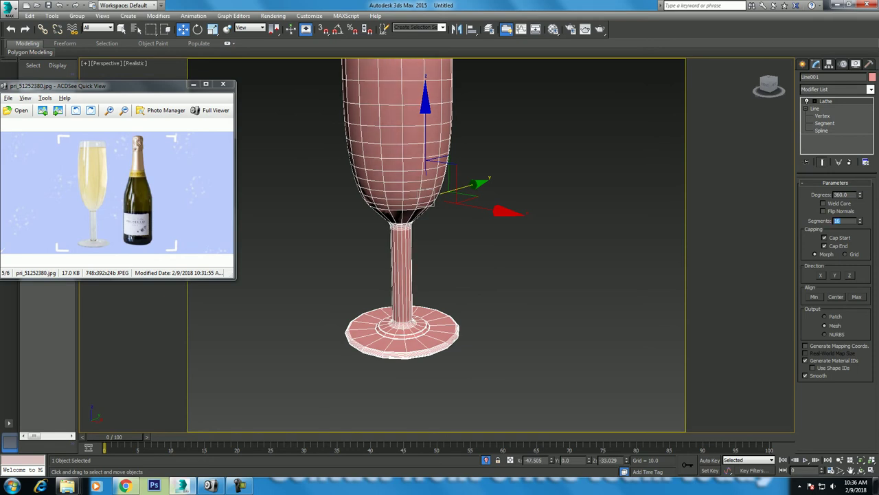
{"action": "type", "text": "40"}
{"action": "key", "text": "Return"}
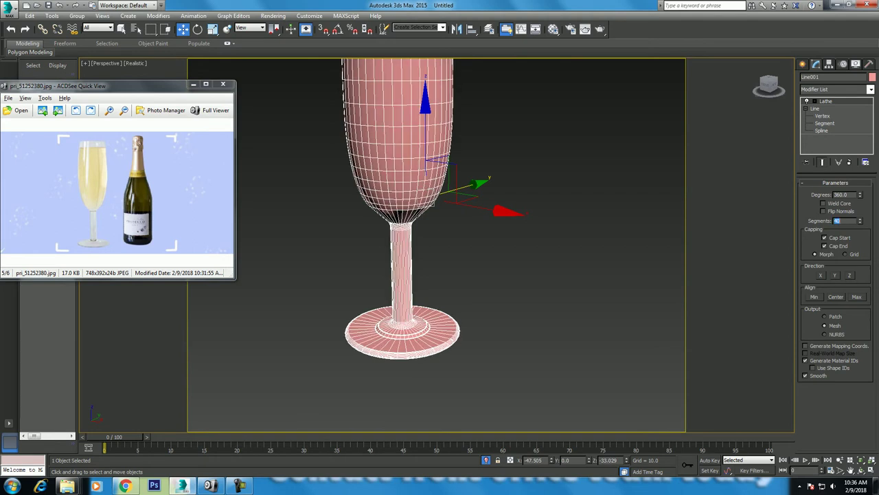
{"action": "key", "text": "ctrl+d"}
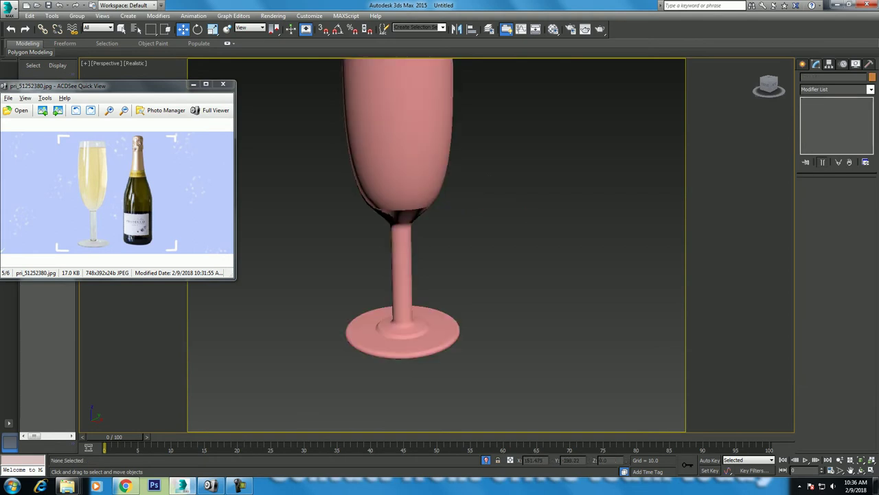
{"action": "middle_click_drag", "start_coordinate": [412, 275], "coordinate": [480, 275], "text": "alt"}
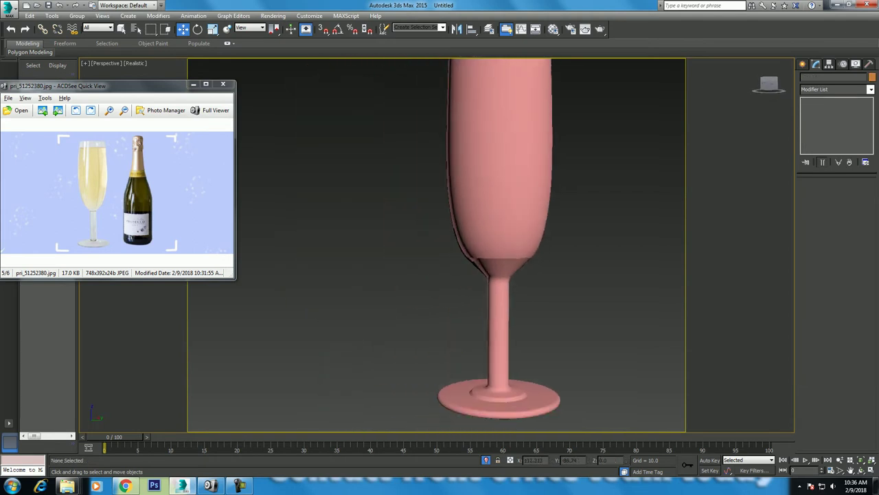
{"action": "key", "text": "f"}
{"action": "scroll", "coordinate": [437, 245], "scroll_direction": "up", "scroll_amount": 5}
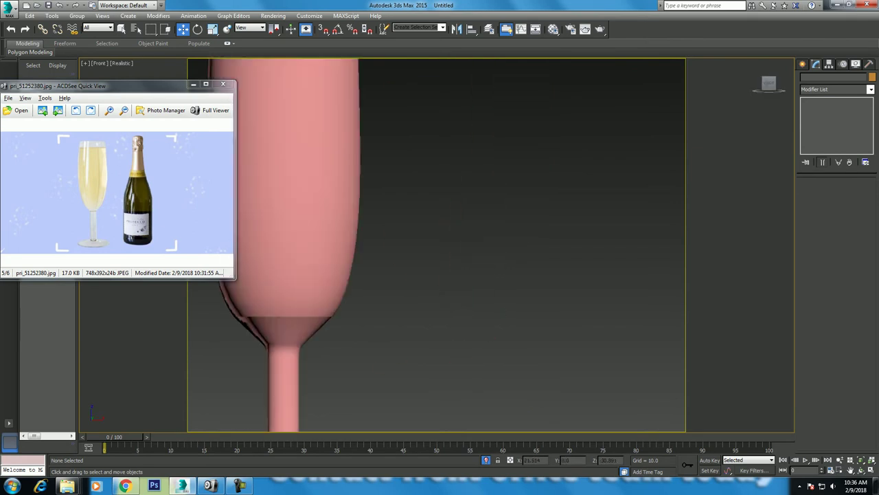
{"action": "key", "text": "ctrl+a"}
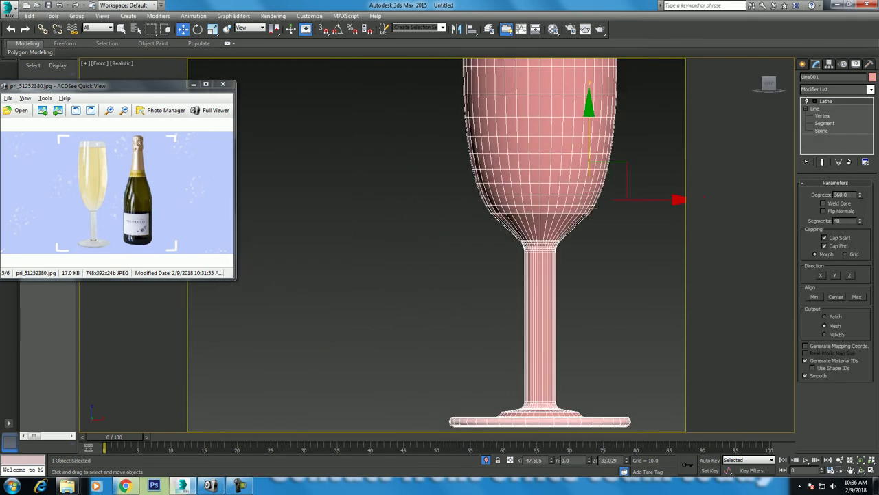
Fillet the vertex where the glass bowl meets the stem to soften that joint
{"action": "key", "text": "1"}
{"action": "scroll", "coordinate": [650, 203], "scroll_direction": "up", "scroll_amount": 4}
{"action": "left_click", "coordinate": [529, 236]}
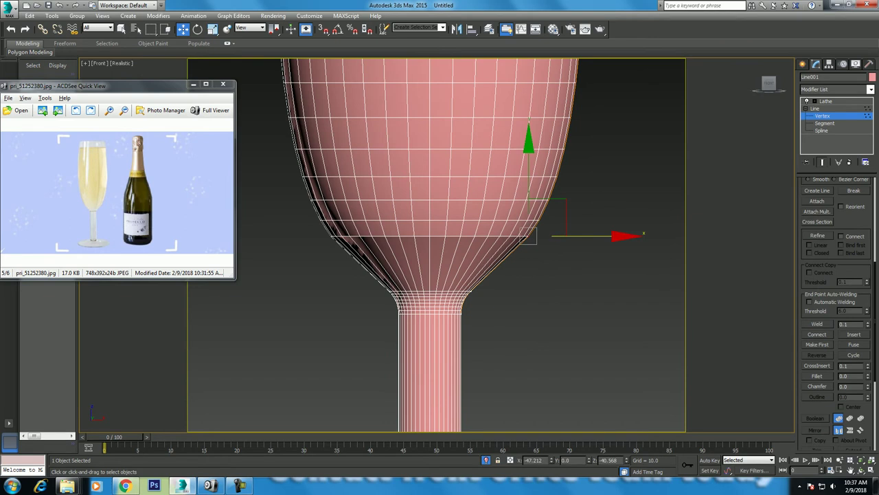
{"action": "key", "text": "ctrl+e"}
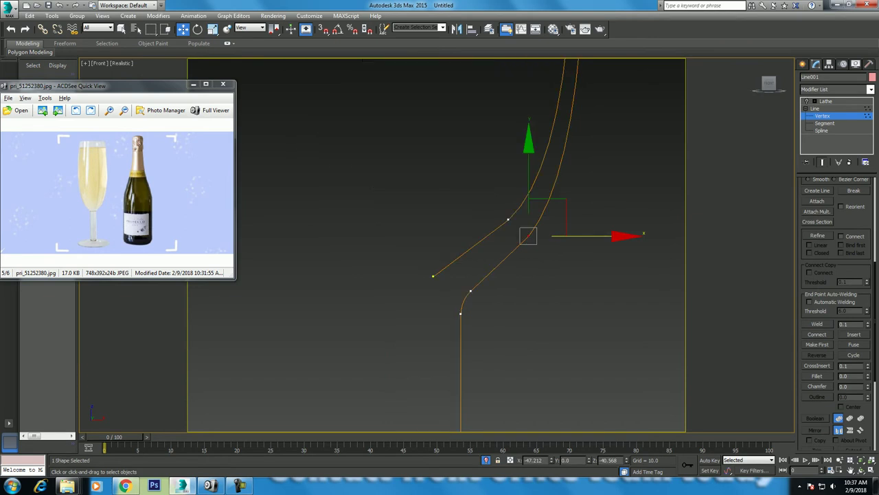
{"action": "left_click", "coordinate": [816, 376]}
{"action": "left_click_drag", "start_coordinate": [529, 235], "coordinate": [529, 206]}
{"action": "left_click", "coordinate": [823, 161]}
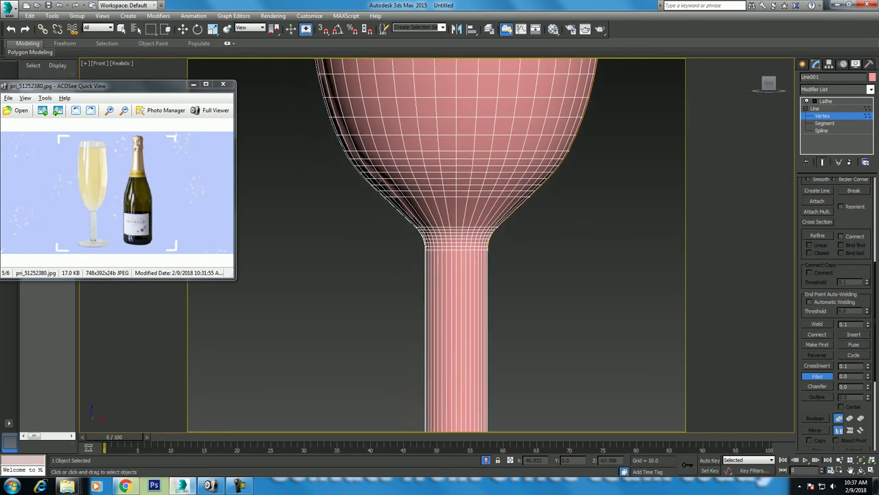
{"action": "left_click_drag", "start_coordinate": [670, 186], "coordinate": [670, 137]}
Exit vertex editing and view the glass in perspective, looking down into the rim
{"action": "scroll", "coordinate": [501, 207], "scroll_direction": "down", "scroll_amount": 3}
{"action": "right_click", "coordinate": [495, 180]}
{"action": "right_click", "coordinate": [495, 180]}
{"action": "left_click", "coordinate": [479, 169]}
{"action": "key", "text": "p"}
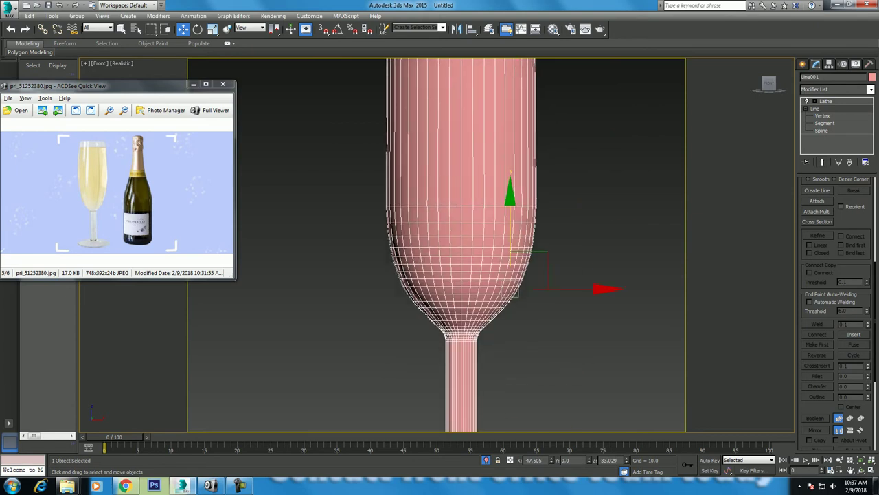
{"action": "scroll", "coordinate": [515, 289], "scroll_direction": "up", "scroll_amount": 2}
{"action": "scroll", "coordinate": [467, 247], "scroll_direction": "down", "scroll_amount": 3}
{"action": "middle_click_drag", "start_coordinate": [467, 247], "coordinate": [467, 216], "text": "alt"}
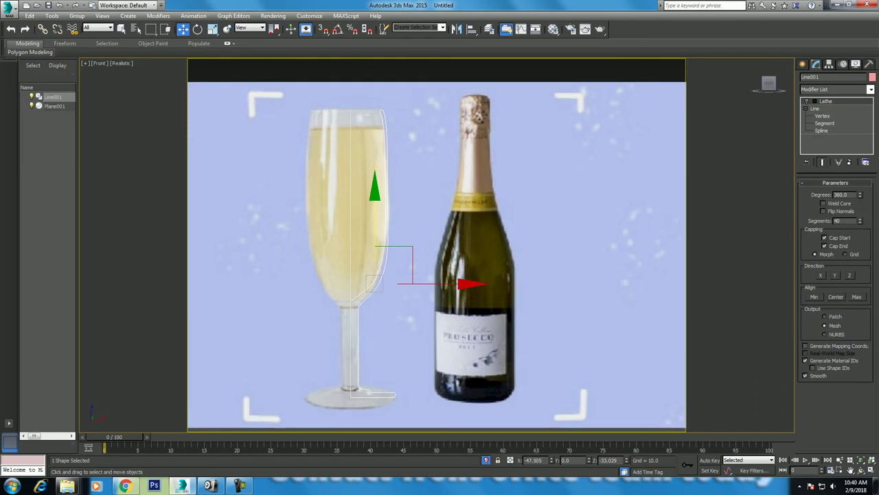
Start a new line at the cap's top centre, tracing across and down the cap's right side
{"action": "left_click", "coordinate": [54, 106]}
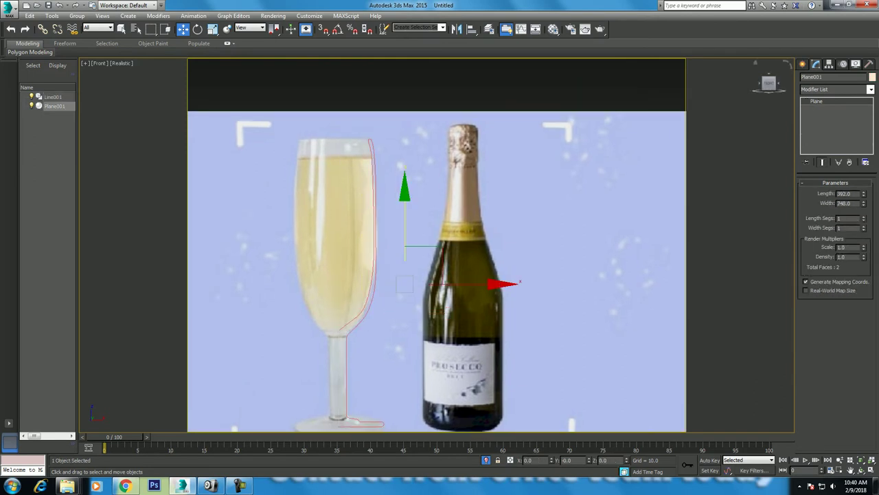
{"action": "left_click", "coordinate": [819, 130]}
{"action": "scroll", "coordinate": [457, 93], "scroll_direction": "up", "scroll_amount": 3}
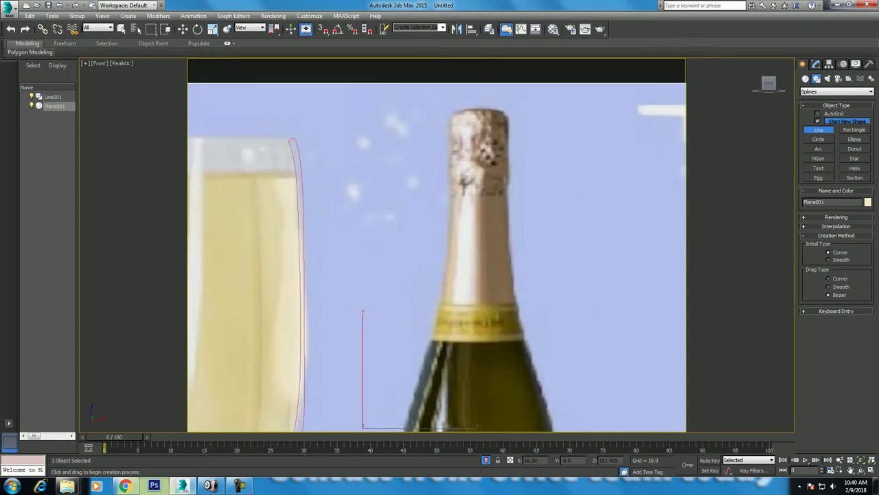
{"action": "left_click", "coordinate": [468, 159]}
{"action": "left_click", "coordinate": [501, 158]}
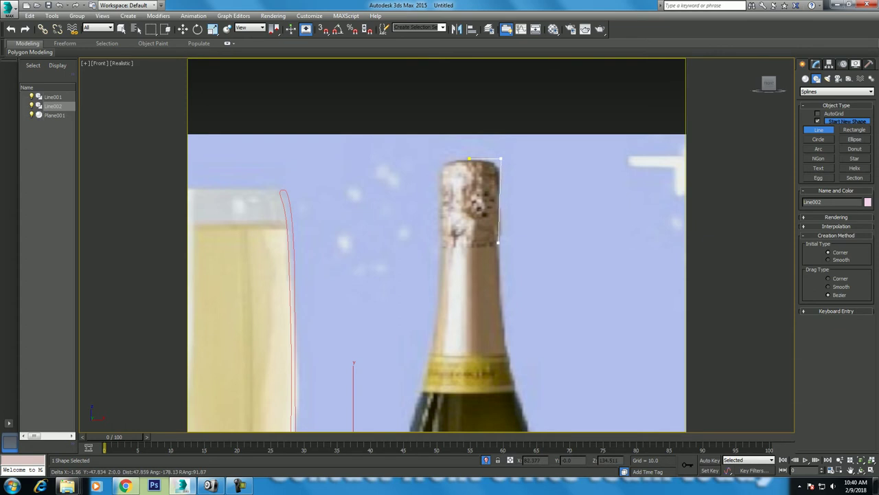
{"action": "left_click", "coordinate": [500, 234]}
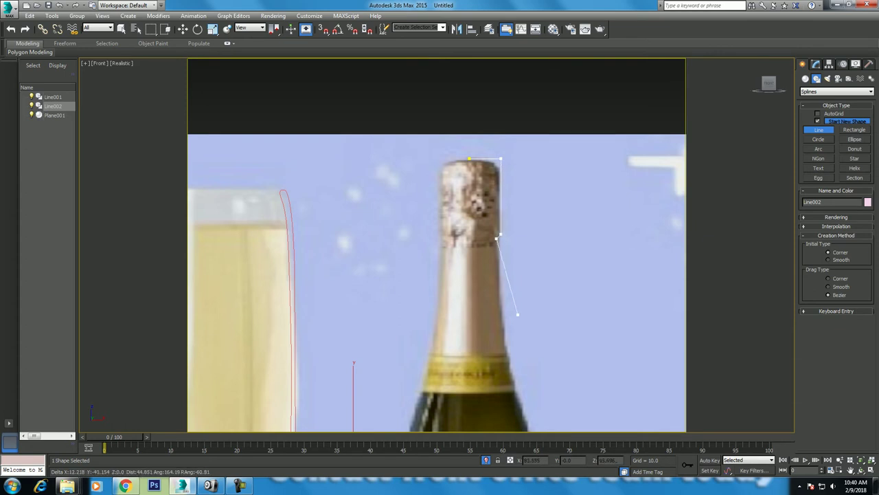
Continue the line through the neck, shoulder and bottom corner to the base centre
{"action": "key", "text": "i"}
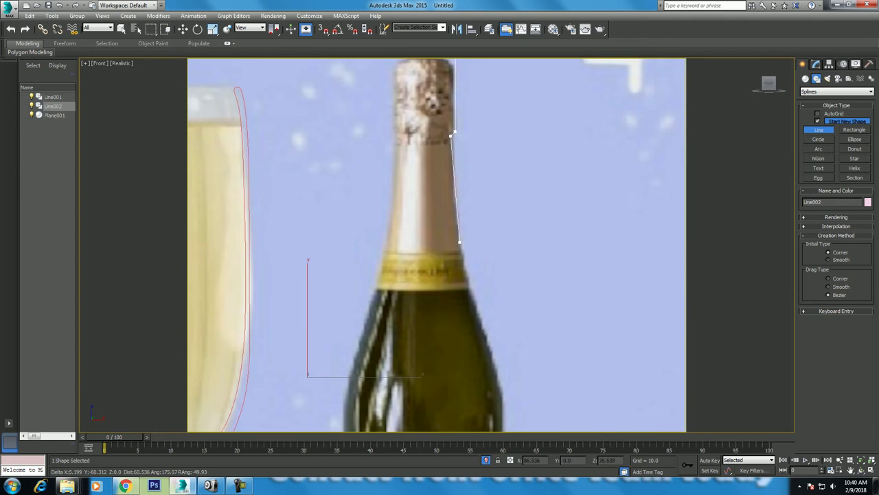
{"action": "left_click", "coordinate": [458, 242]}
{"action": "key", "text": "i"}
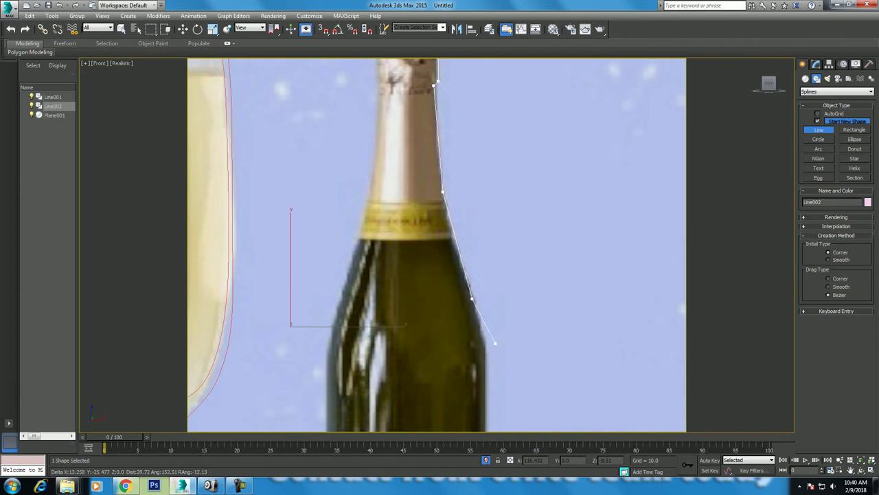
{"action": "left_click", "coordinate": [485, 340]}
{"action": "middle_click_drag", "start_coordinate": [533, 337], "coordinate": [521, 131]}
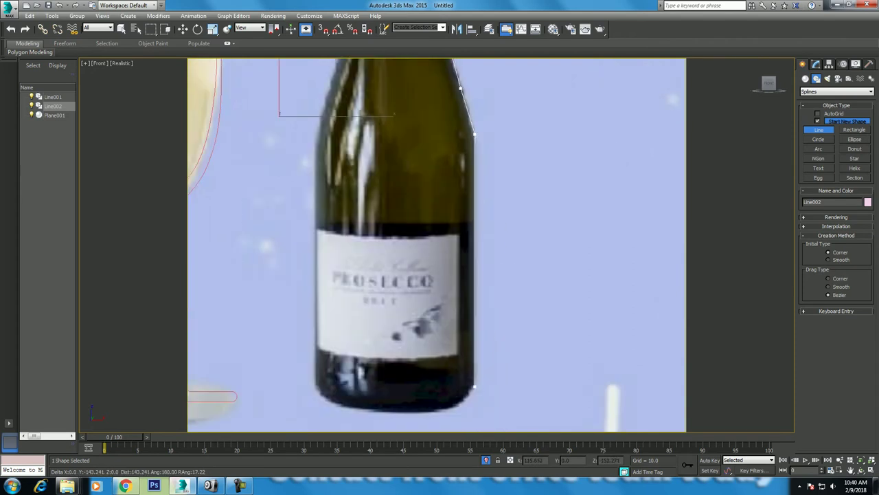
{"action": "left_click", "coordinate": [475, 392]}
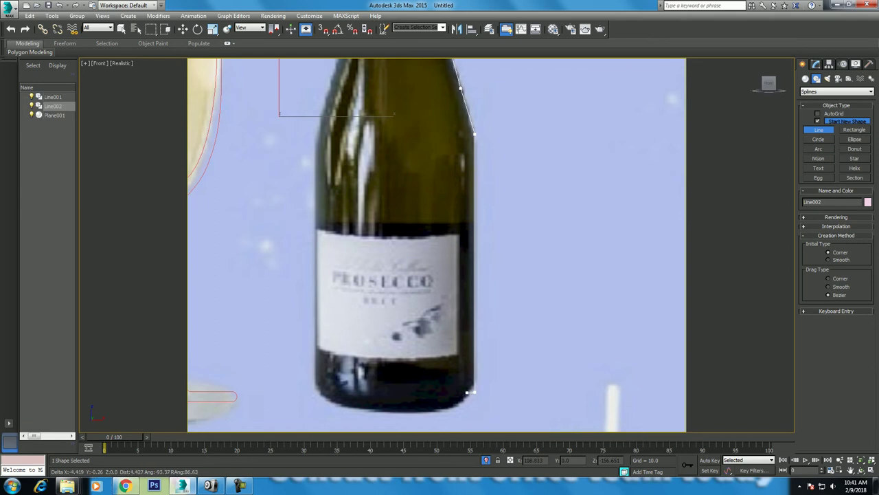
{"action": "left_click", "coordinate": [437, 382]}
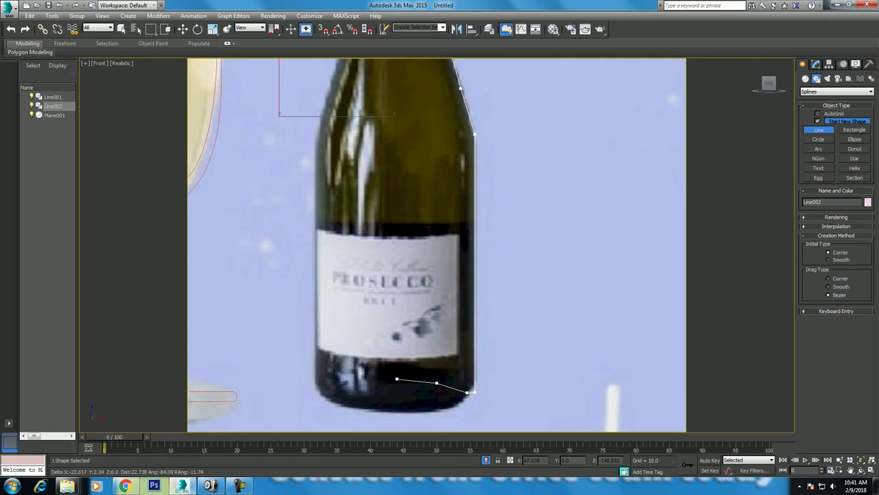
{"action": "right_click", "coordinate": [397, 378]}
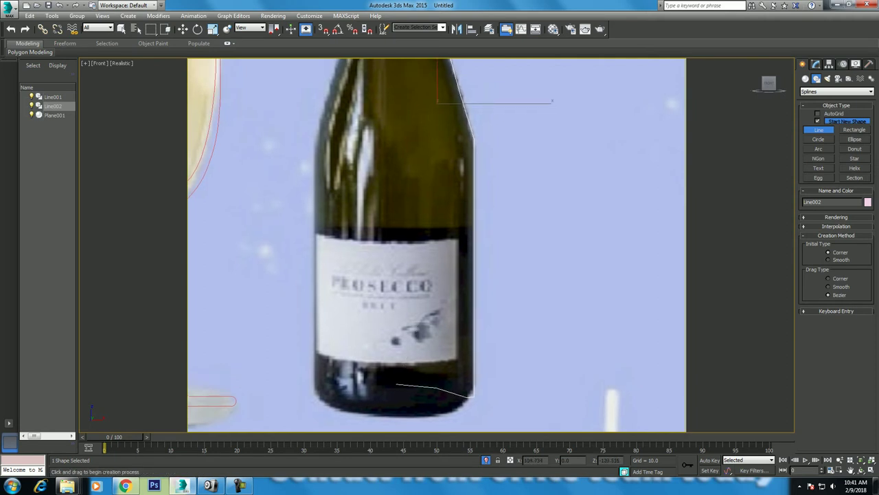
Enter vertex editing of the new line and frame the bottle cap closely
{"action": "key", "text": "w"}
{"action": "key", "text": "1"}
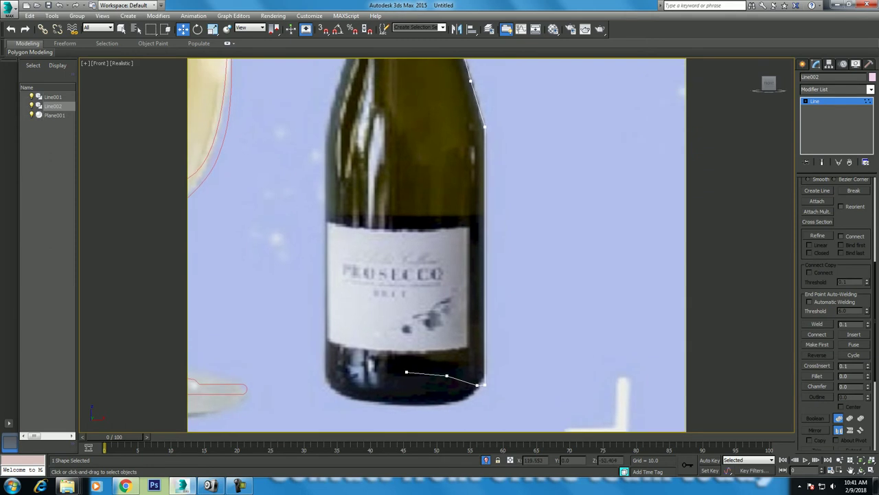
{"action": "middle_click_drag", "start_coordinate": [436, 240], "coordinate": [436, 365]}
{"action": "scroll", "coordinate": [436, 275], "scroll_direction": "down", "scroll_amount": 2}
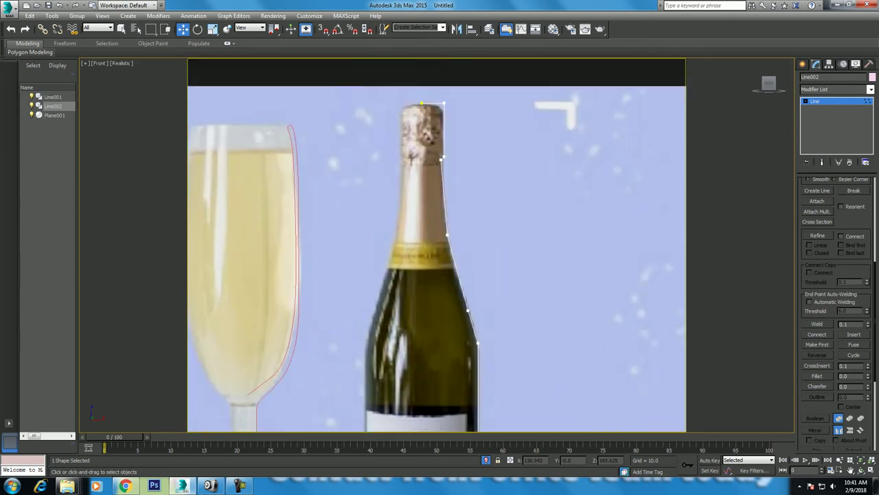
{"action": "middle_click_drag", "start_coordinate": [432, 171], "coordinate": [425, 351]}
{"action": "scroll", "coordinate": [432, 198], "scroll_direction": "up", "scroll_amount": 3}
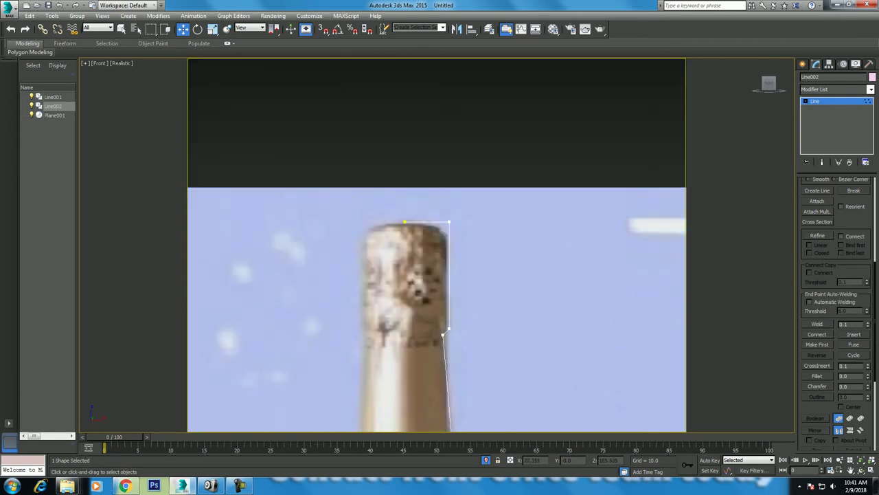
{"action": "middle_click_drag", "start_coordinate": [443, 334], "coordinate": [406, 288]}
Fillet the cap's top-right corner and give its lower corner a slight rounding
{"action": "left_click", "coordinate": [408, 173]}
{"action": "middle_click_drag", "start_coordinate": [408, 173], "coordinate": [408, 68]}
{"action": "scroll", "coordinate": [443, 323], "scroll_direction": "down", "scroll_amount": 3}
{"action": "scroll", "coordinate": [470, 283], "scroll_direction": "up", "scroll_amount": 3}
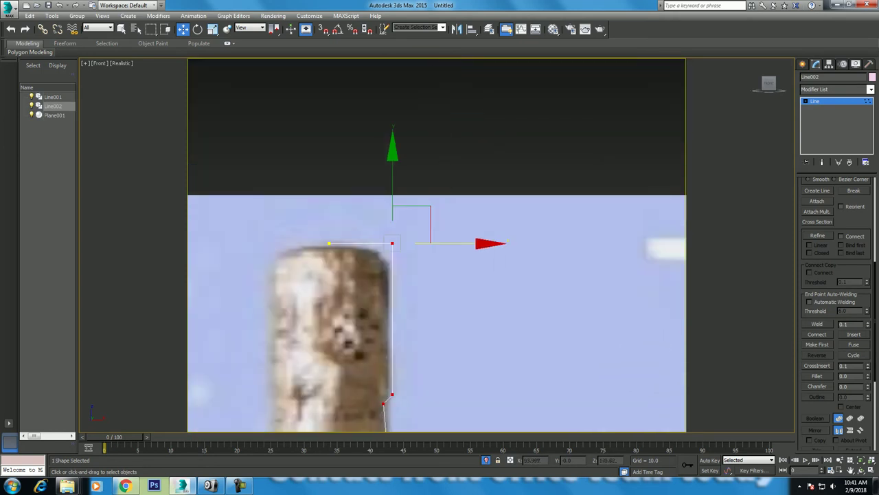
{"action": "middle_click_drag", "start_coordinate": [470, 283], "coordinate": [503, 295]}
{"action": "left_click_drag", "start_coordinate": [489, 301], "coordinate": [489, 301]}
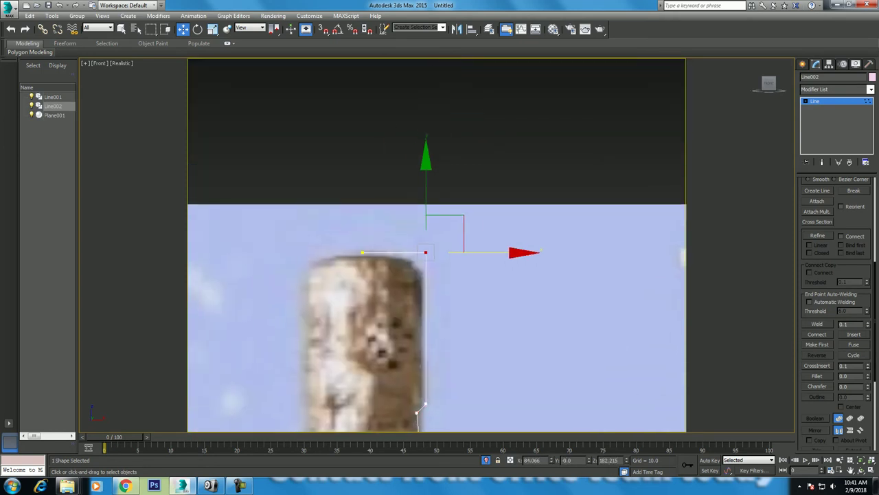
{"action": "scroll", "coordinate": [836, 309], "scroll_direction": "down", "scroll_amount": 3}
{"action": "left_click", "coordinate": [818, 296]}
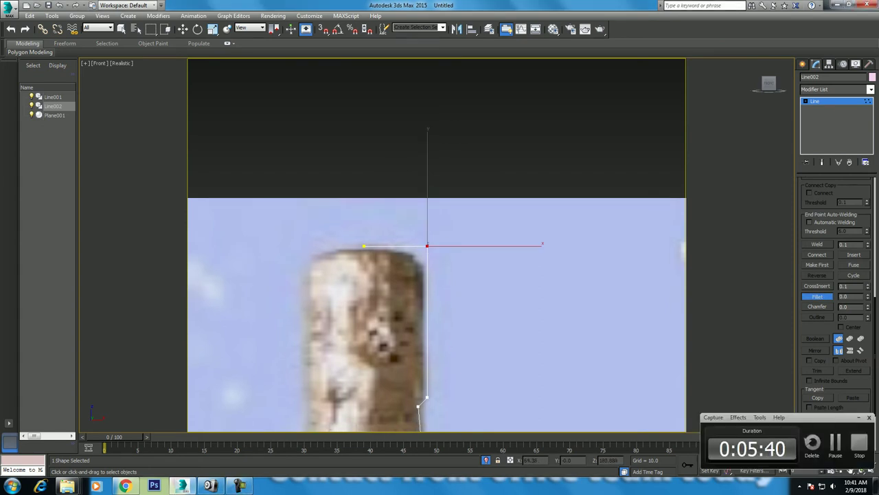
{"action": "left_click_drag", "start_coordinate": [427, 253], "coordinate": [427, 229]}
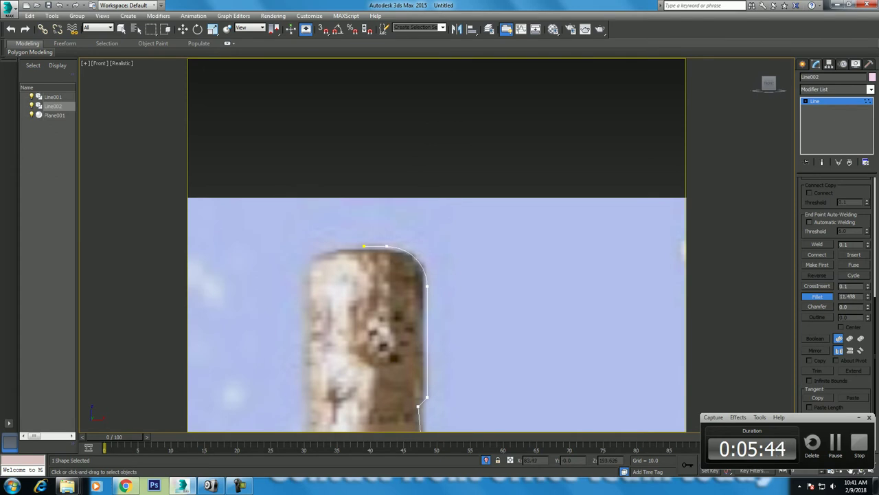
{"action": "scroll", "coordinate": [419, 412], "scroll_direction": "up", "scroll_amount": 2}
{"action": "scroll", "coordinate": [419, 413], "scroll_direction": "up", "scroll_amount": 3}
{"action": "left_click_drag", "start_coordinate": [401, 187], "coordinate": [516, 186]}
{"action": "scroll", "coordinate": [413, 240], "scroll_direction": "down", "scroll_amount": 3}
Delete the extra vertex partway down the bottle neck
{"action": "key", "text": "w"}
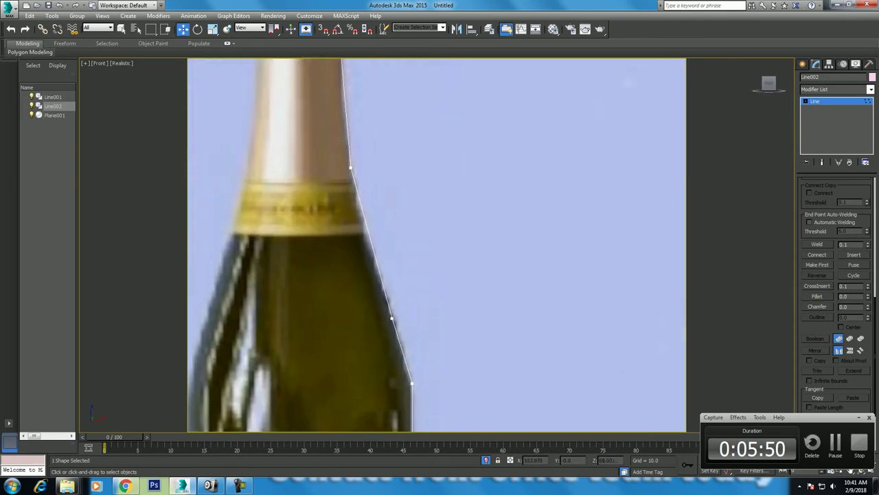
{"action": "left_click_drag", "start_coordinate": [377, 181], "coordinate": [378, 181]}
{"action": "middle_click_drag", "start_coordinate": [378, 181], "coordinate": [387, 201]}
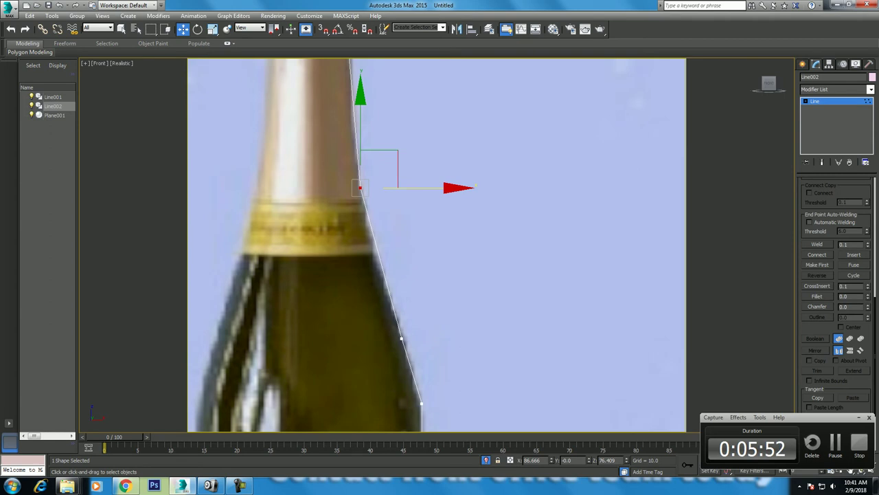
{"action": "key", "text": "Delete"}
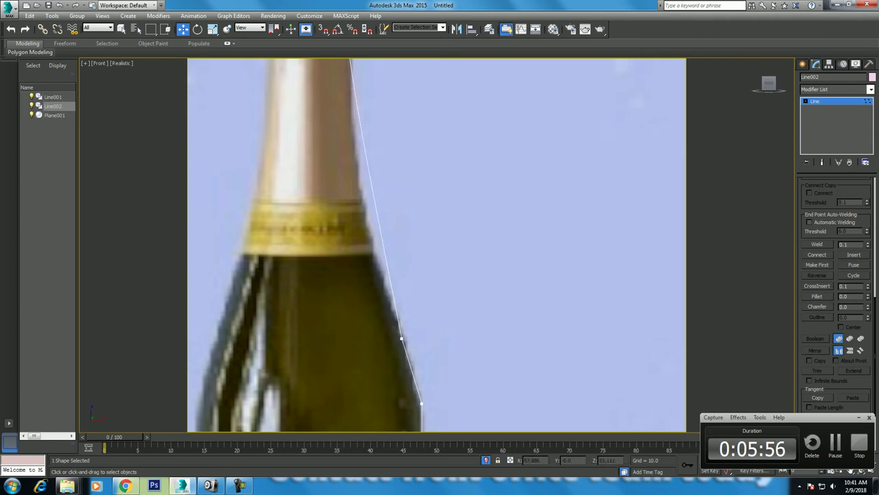
Set the shoulder vertex to Bezier Corner and drag its handle to curve the neck
{"action": "left_click", "coordinate": [402, 338]}
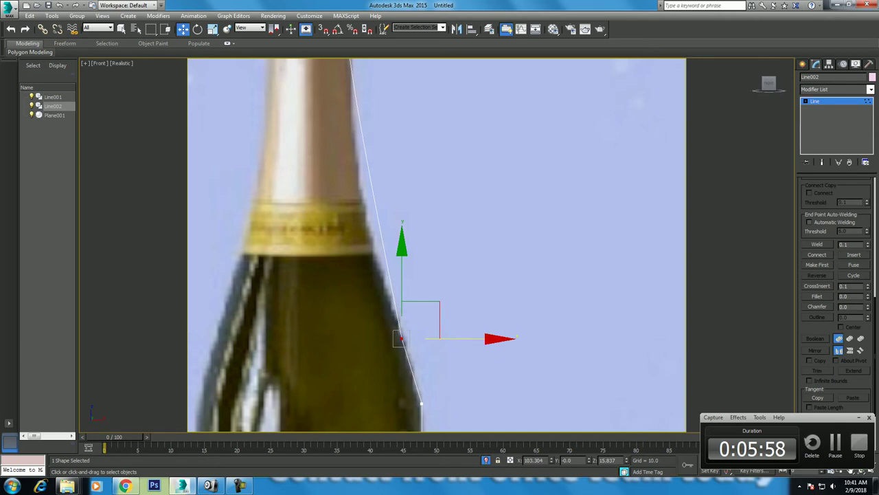
{"action": "right_click", "coordinate": [418, 261]}
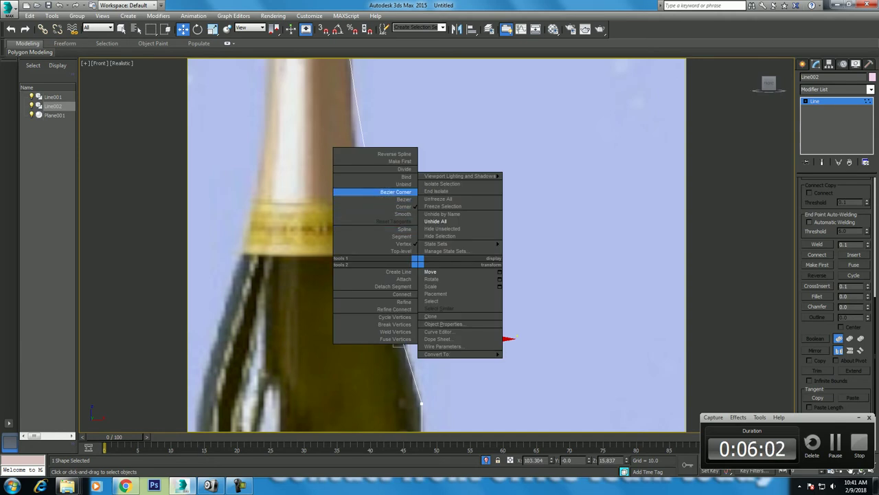
{"action": "left_click", "coordinate": [397, 191]}
{"action": "left_click_drag", "start_coordinate": [376, 213], "coordinate": [357, 214]}
{"action": "mouse_move", "coordinate": [402, 329]}
{"action": "middle_mouse_down"}
{"action": "mouse_move", "coordinate": [392, 419]}
{"action": "mouse_move", "coordinate": [390, 162]}
{"action": "middle_mouse_up"}
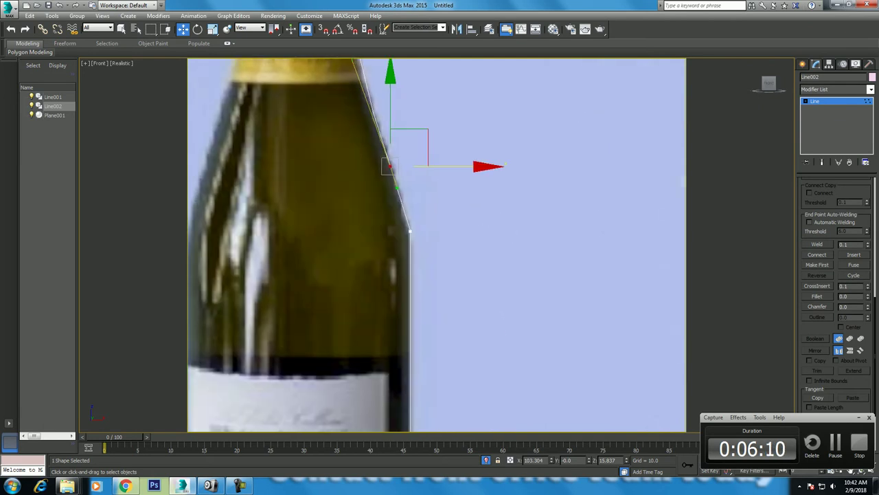
{"action": "middle_click_drag", "start_coordinate": [390, 165], "coordinate": [374, 162]}
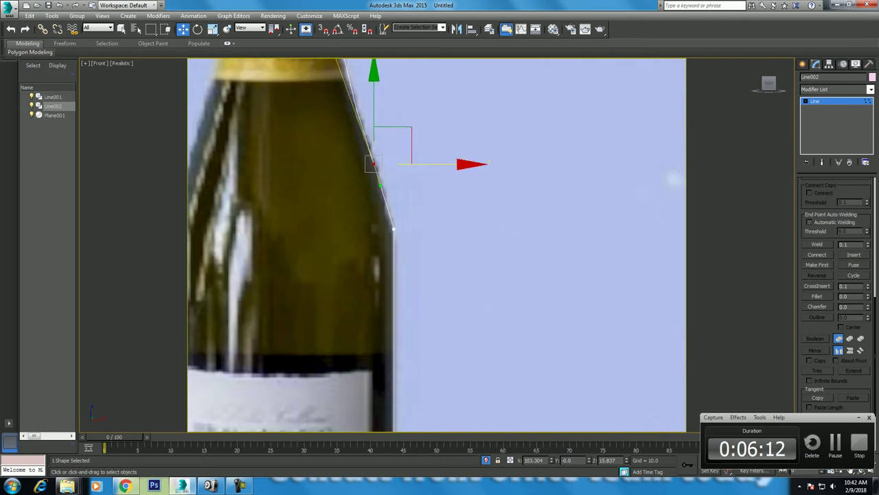
{"action": "scroll", "coordinate": [385, 330], "scroll_direction": "down", "scroll_amount": 2}
{"action": "scroll", "coordinate": [385, 329], "scroll_direction": "down", "scroll_amount": 1}
{"action": "scroll", "coordinate": [412, 275], "scroll_direction": "down", "scroll_amount": 2}
{"action": "scroll", "coordinate": [413, 275], "scroll_direction": "up", "scroll_amount": 5}
{"action": "scroll", "coordinate": [199, 426], "scroll_direction": "up", "scroll_amount": 2}
Fillet the bottle's bottom corner and the middle vertex of the base line slightly
{"action": "left_click_drag", "start_coordinate": [447, 246], "coordinate": [485, 283]}
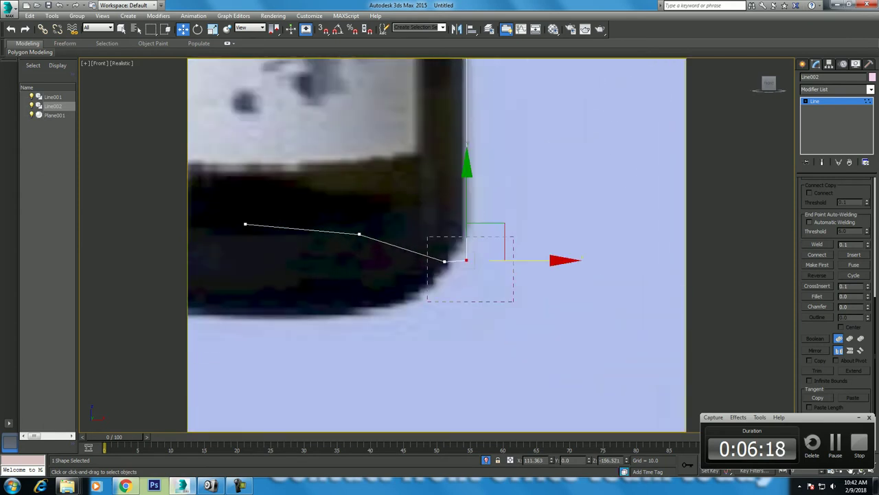
{"action": "left_click", "coordinate": [817, 296]}
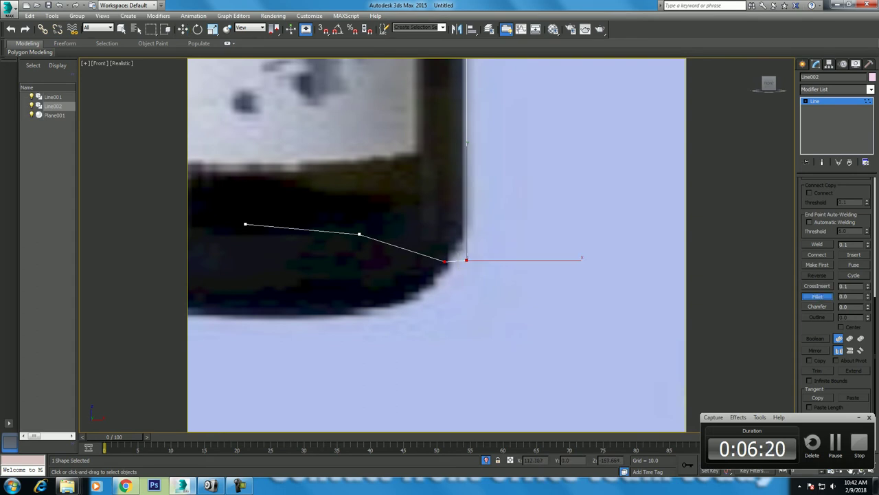
{"action": "left_click_drag", "start_coordinate": [467, 260], "coordinate": [466, 255]}
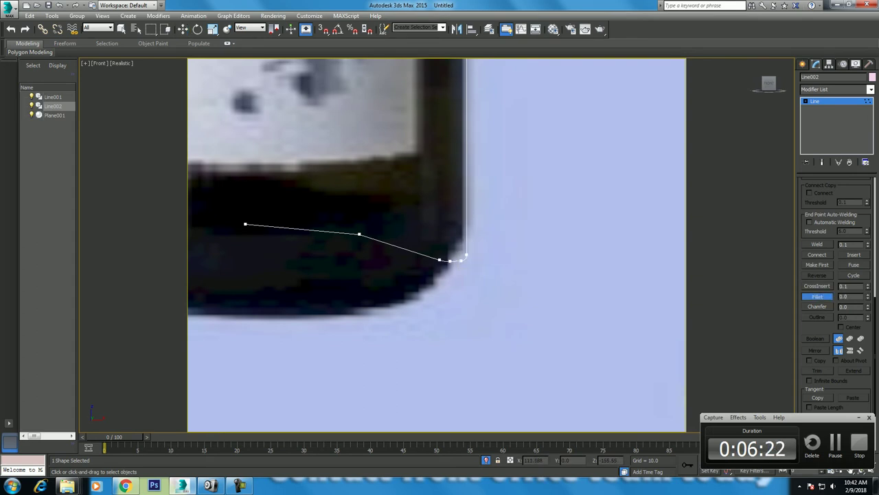
{"action": "middle_click_drag", "start_coordinate": [359, 206], "coordinate": [410, 232]}
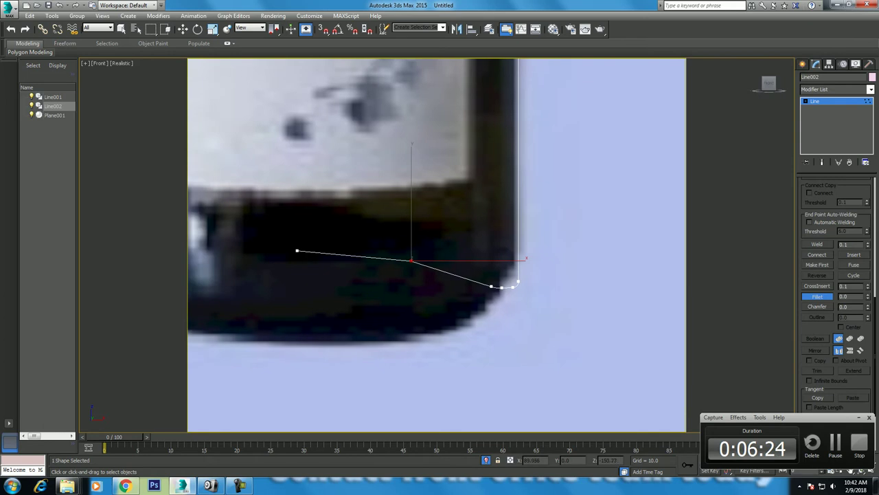
{"action": "left_click_drag", "start_coordinate": [411, 261], "coordinate": [411, 239]}
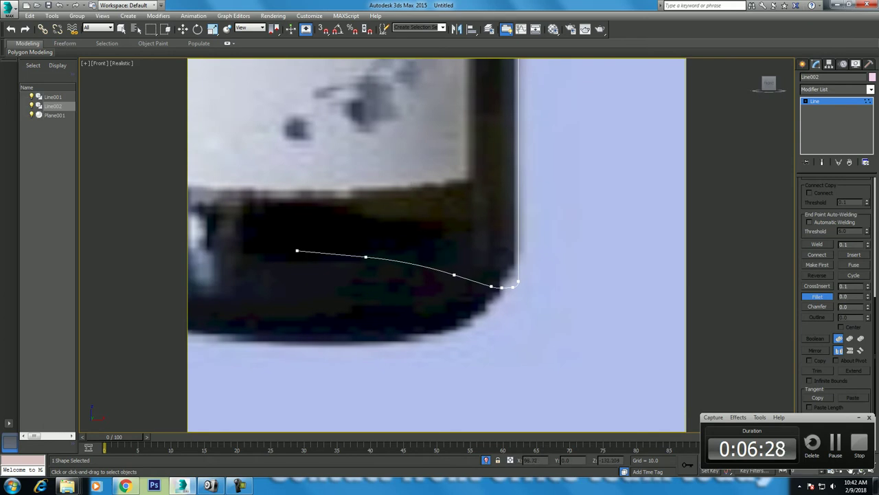
Round the shoulder vertex into a curve of about 7.8, then return to Move
{"action": "scroll", "coordinate": [439, 226], "scroll_direction": "down", "scroll_amount": 3}
{"action": "scroll", "coordinate": [447, 172], "scroll_direction": "up", "scroll_amount": 2}
{"action": "scroll", "coordinate": [446, 138], "scroll_direction": "up", "scroll_amount": 3}
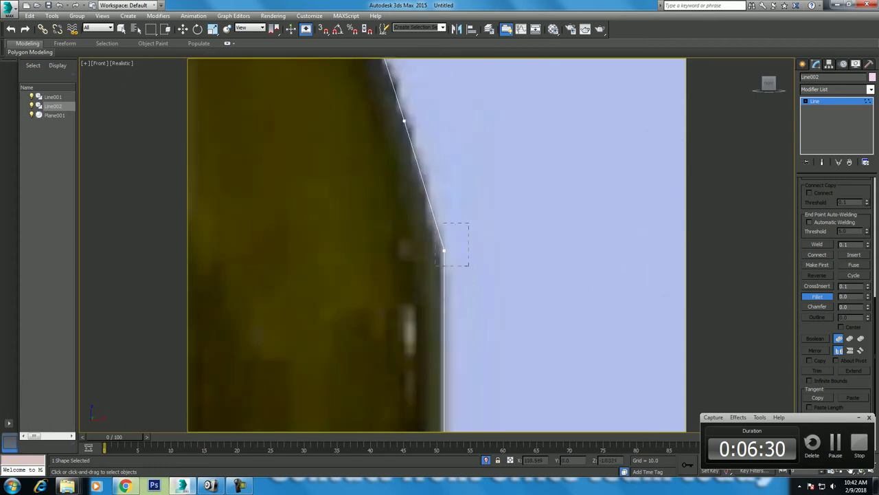
{"action": "left_click_drag", "start_coordinate": [444, 248], "coordinate": [444, 235]}
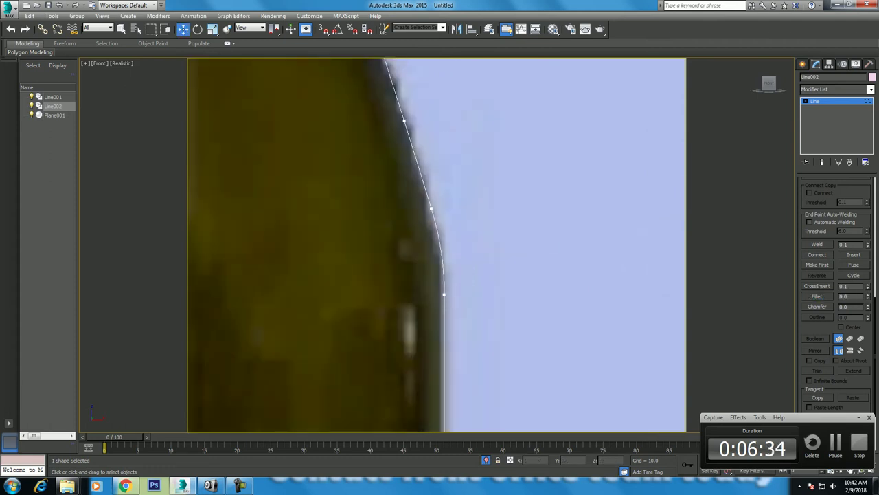
{"action": "key", "text": "w"}
{"action": "scroll", "coordinate": [473, 221], "scroll_direction": "down", "scroll_amount": 4}
{"action": "scroll", "coordinate": [472, 221], "scroll_direction": "down", "scroll_amount": 2}
Isolate the bottle line and apply a Lathe modifier aligned to Min
{"action": "right_click", "coordinate": [442, 202]}
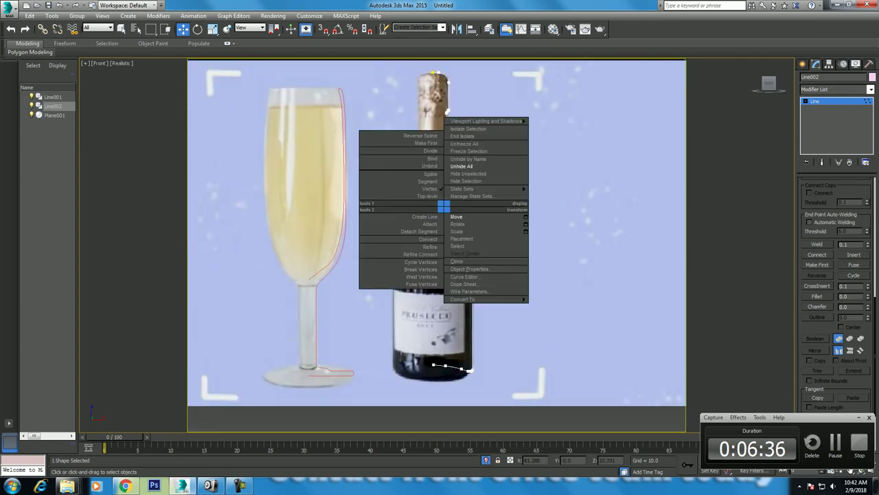
{"action": "left_click", "coordinate": [405, 196]}
{"action": "key", "text": "alt+q"}
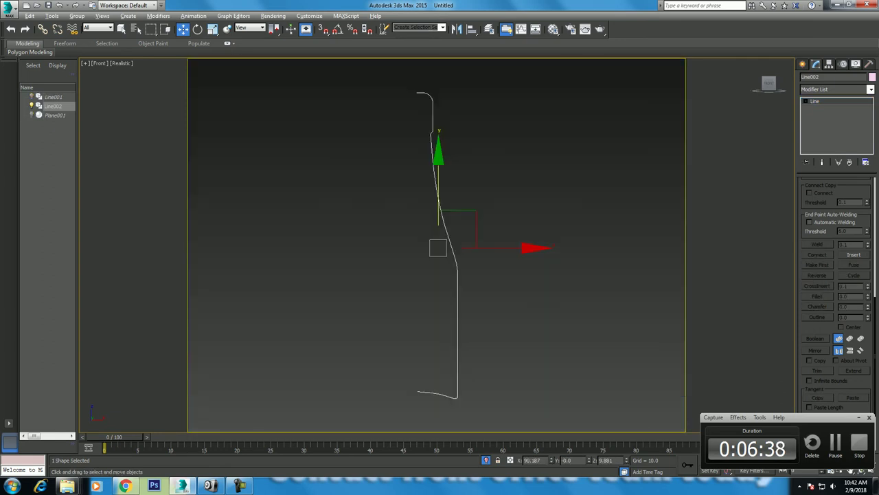
{"action": "left_click", "coordinate": [839, 89]}
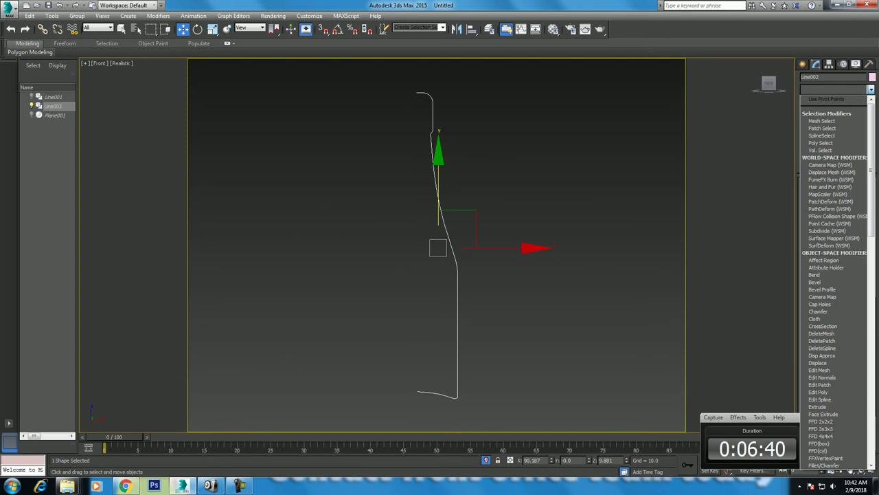
{"action": "key", "text": "l"}
{"action": "key", "text": "Return"}
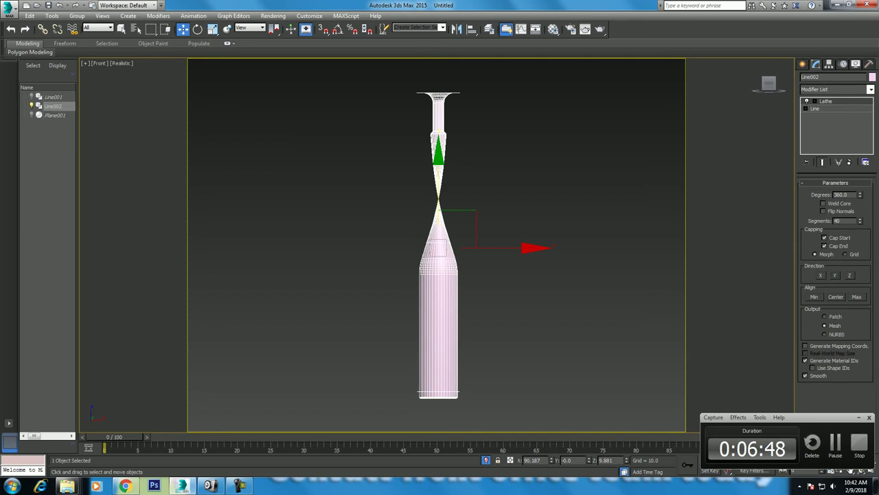
{"action": "left_click", "coordinate": [814, 296]}
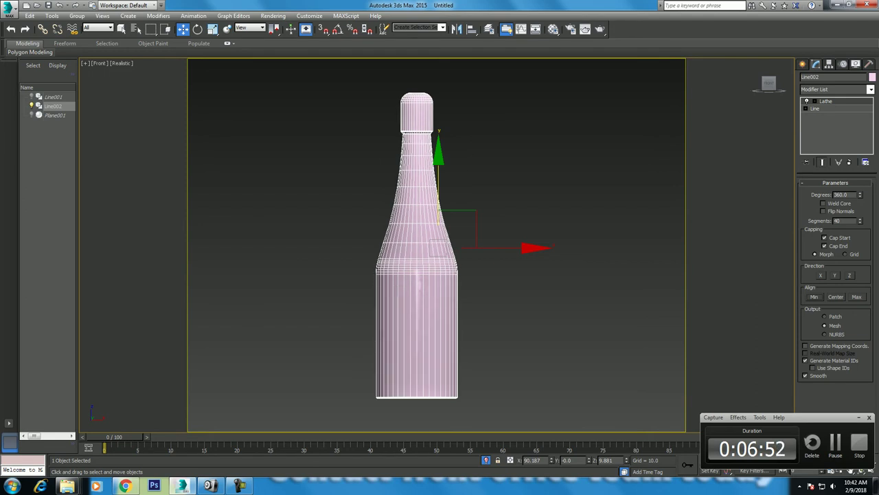
Unhide all objects and switch the viewport to Shaded display
{"action": "right_click", "coordinate": [540, 264]}
{"action": "left_click", "coordinate": [579, 241]}
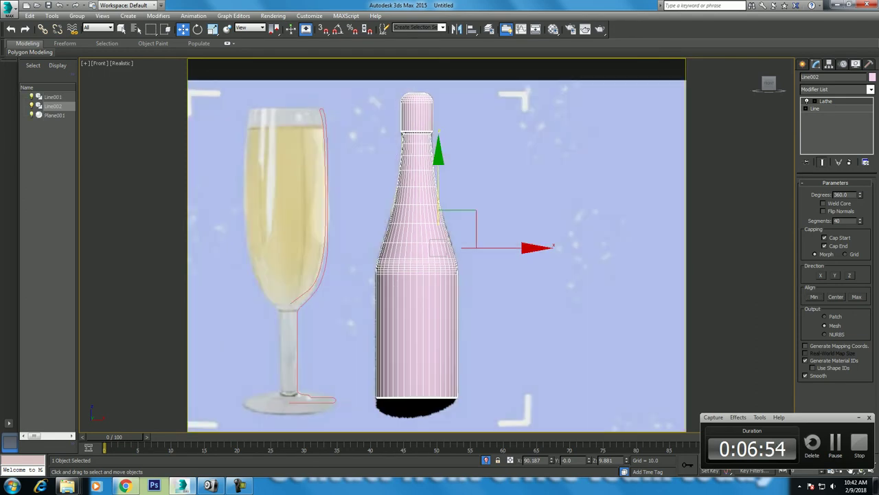
{"action": "left_click", "coordinate": [122, 63]}
{"action": "left_click", "coordinate": [143, 83]}
{"action": "mouse_move", "coordinate": [113, 437]}
{"action": "left_mouse_down"}
{"action": "mouse_move", "coordinate": [448, 437]}
{"action": "mouse_move", "coordinate": [114, 437]}
{"action": "left_mouse_up"}
View the lathed bottle in perspective, orbiting to see it from below, then deselect it
{"action": "key", "text": "w"}
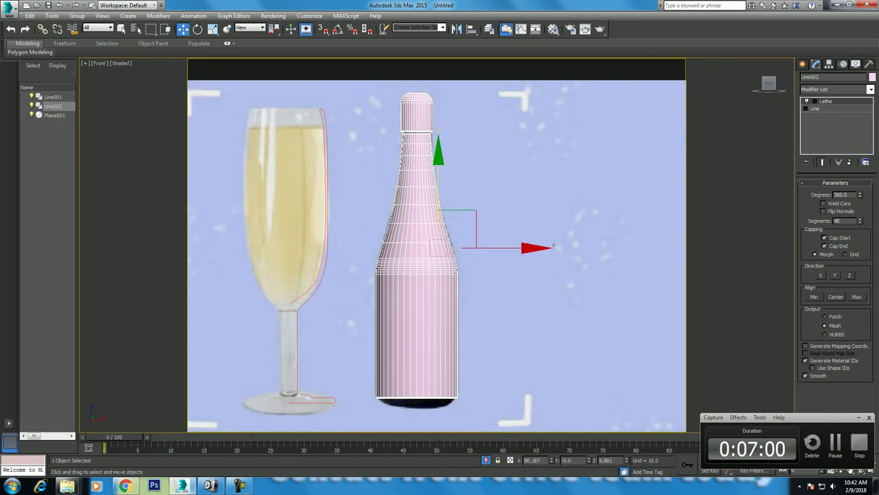
{"action": "scroll", "coordinate": [417, 288], "scroll_direction": "up", "scroll_amount": 2}
{"action": "middle_click_drag", "start_coordinate": [417, 289], "coordinate": [410, 398]}
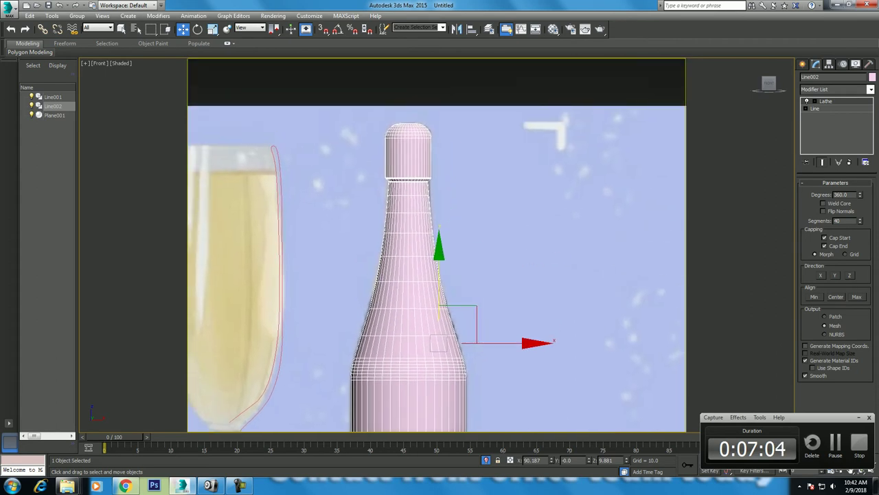
{"action": "key", "text": "p"}
{"action": "mouse_move", "coordinate": [438, 357]}
{"action": "middle_mouse_down", "text": "alt"}
{"action": "mouse_move", "coordinate": [449, 249]}
{"action": "mouse_move", "coordinate": [447, 275]}
{"action": "mouse_move", "coordinate": [440, 255]}
{"action": "middle_mouse_up", "text": "alt"}
{"action": "scroll", "coordinate": [440, 261], "scroll_direction": "up", "scroll_amount": 3}
{"action": "scroll", "coordinate": [440, 261], "scroll_direction": "down", "scroll_amount": 3}
{"action": "key", "text": "ctrl+d"}
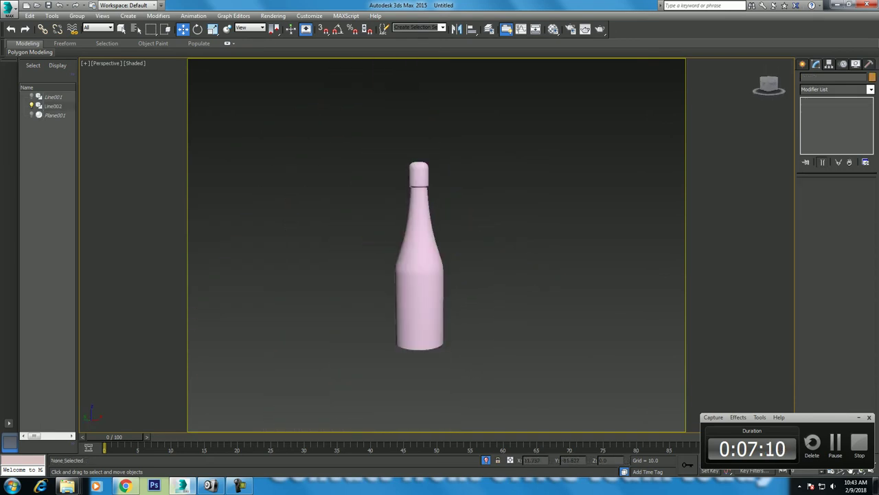
Assign the 08 - Default material to the bottle
{"action": "left_click", "coordinate": [553, 29]}
{"action": "left_click", "coordinate": [556, 166]}
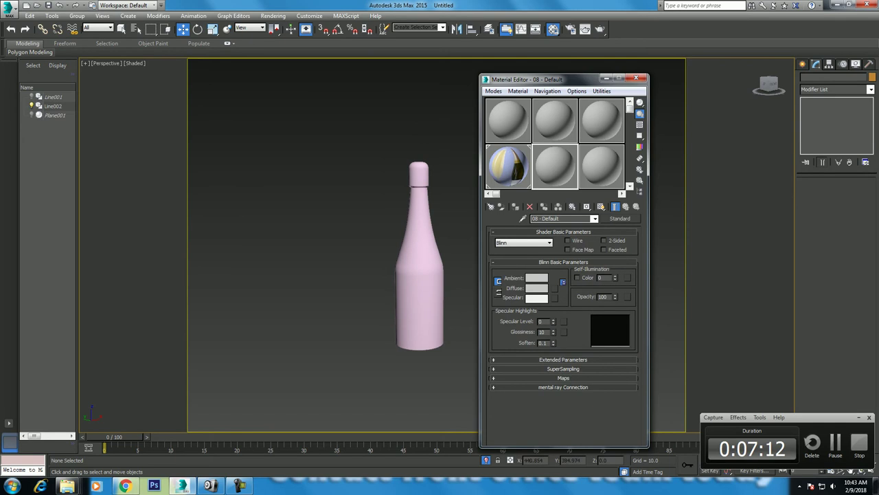
{"action": "left_click", "coordinate": [419, 289]}
{"action": "left_click", "coordinate": [516, 207]}
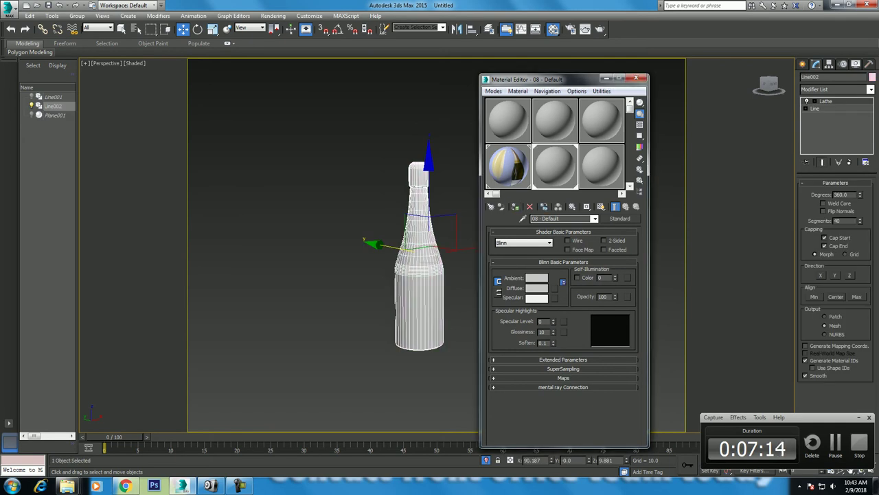
{"action": "left_click", "coordinate": [371, 219]}
Unhide the glass and backdrop plane, then isolate just the glass and bottle
{"action": "right_click", "coordinate": [417, 222]}
{"action": "left_click", "coordinate": [349, 181]}
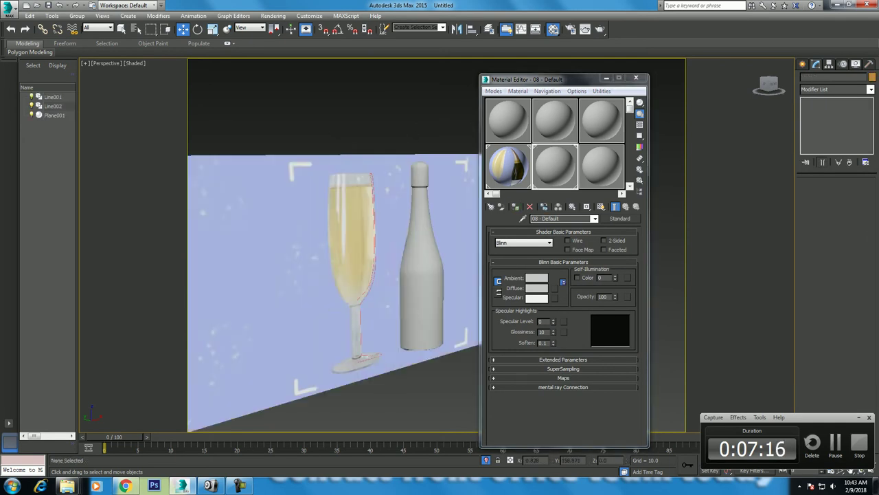
{"action": "left_click", "coordinate": [296, 227]}
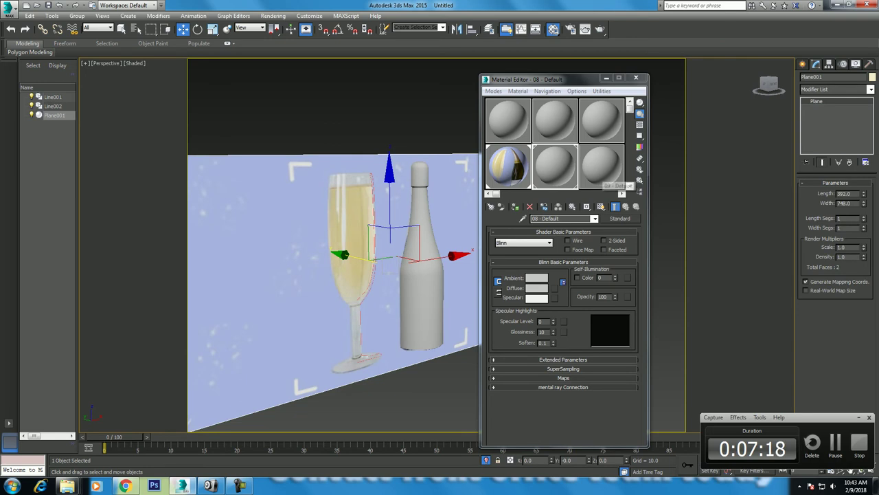
{"action": "left_click", "coordinate": [357, 269]}
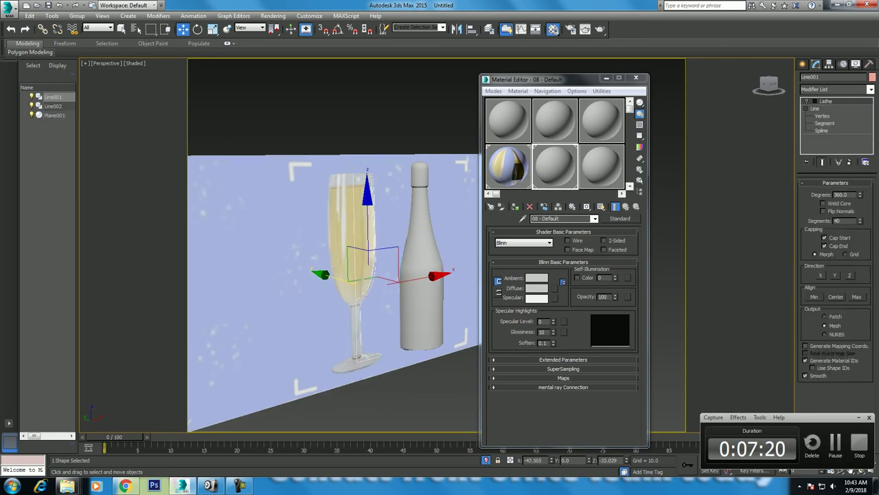
{"action": "middle_click_drag", "start_coordinate": [357, 269], "coordinate": [374, 265], "text": "alt"}
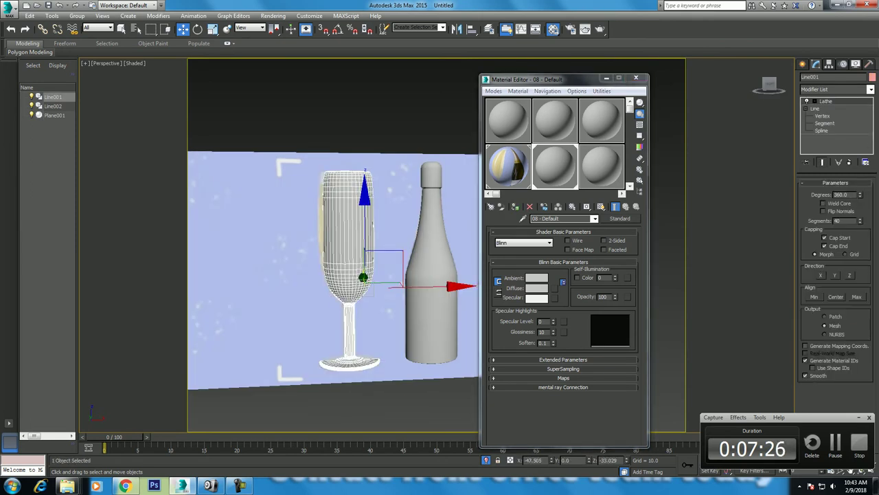
{"action": "left_click", "coordinate": [53, 106]}
{"action": "key", "text": "alt+q"}
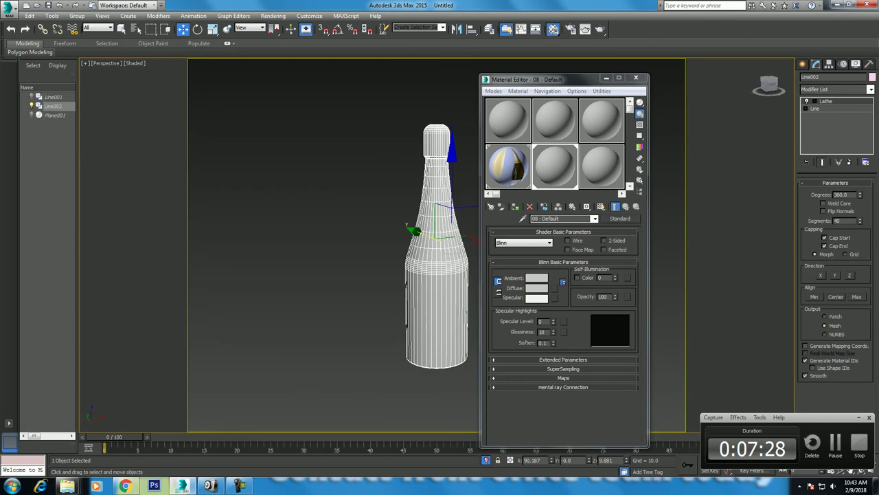
{"action": "right_click", "coordinate": [362, 281]}
{"action": "left_click", "coordinate": [320, 268]}
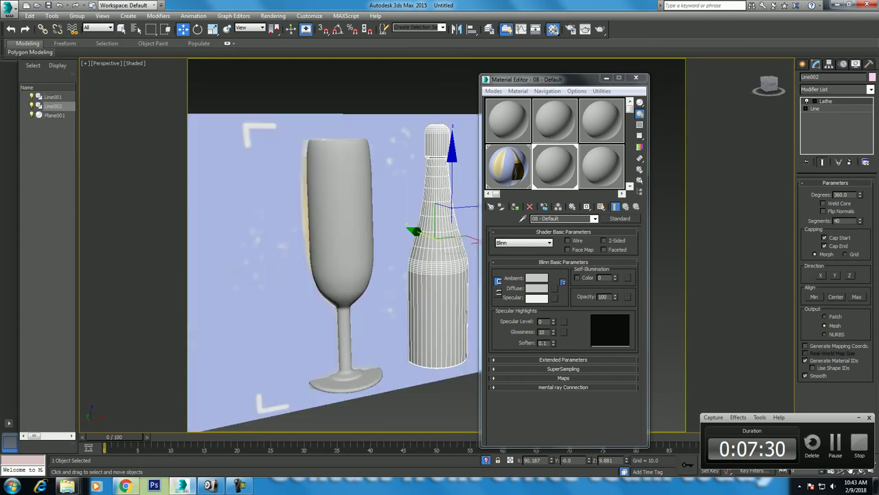
{"action": "key", "text": "alt+q"}
View the glass and bottle from Top, close the Material Editor and bring up the browser
{"action": "key", "text": "t"}
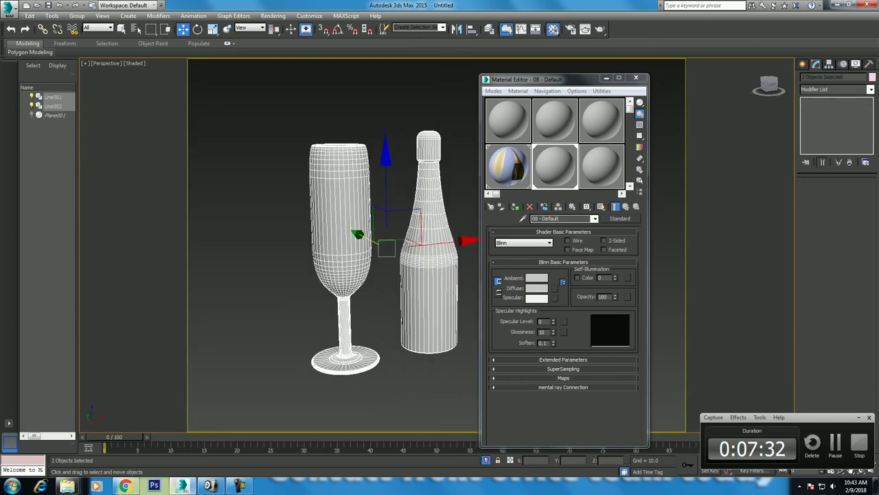
{"action": "left_click", "coordinate": [636, 77]}
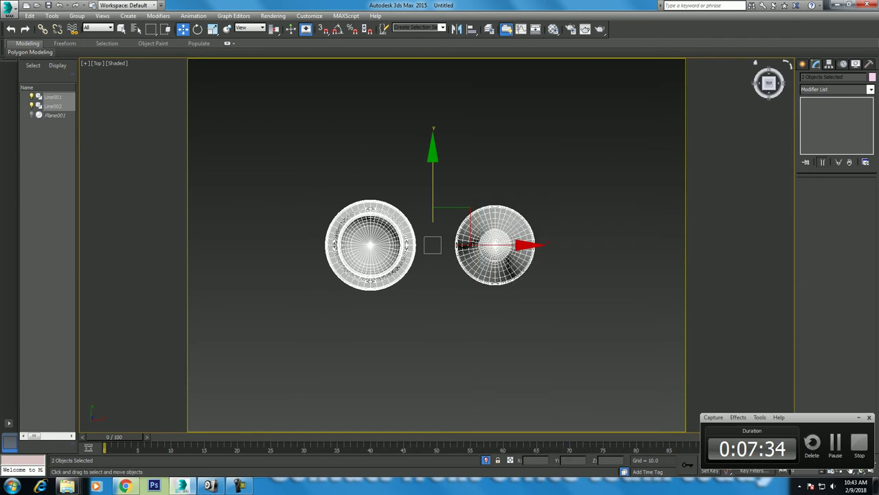
{"action": "middle_click_drag", "start_coordinate": [481, 310], "coordinate": [481, 282]}
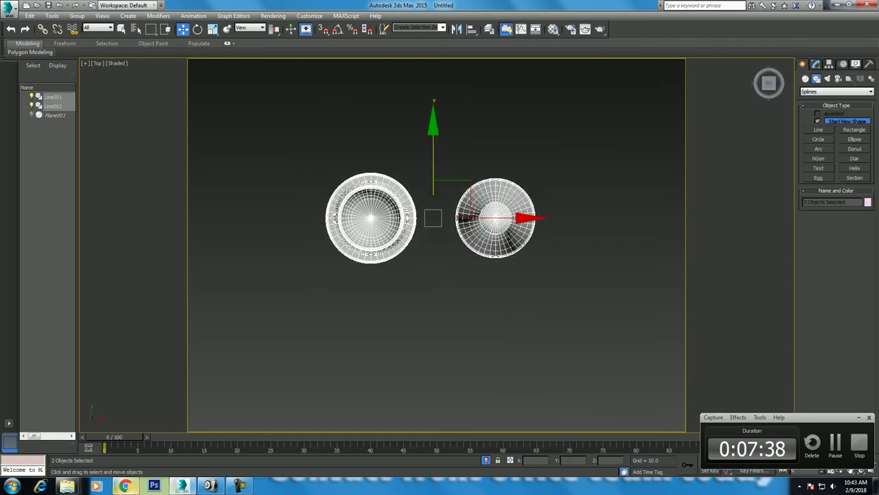
{"action": "left_click", "coordinate": [125, 443]}
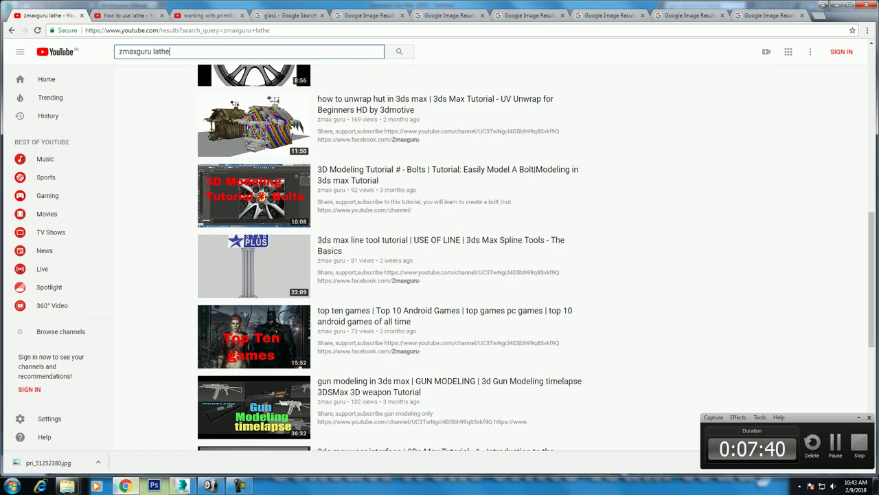
Replace the Google Images search with 'rwound tabl' to find round tables
{"action": "left_click", "coordinate": [209, 15]}
{"action": "left_click", "coordinate": [288, 16]}
{"action": "scroll", "coordinate": [440, 275], "scroll_direction": "up", "scroll_amount": 10}
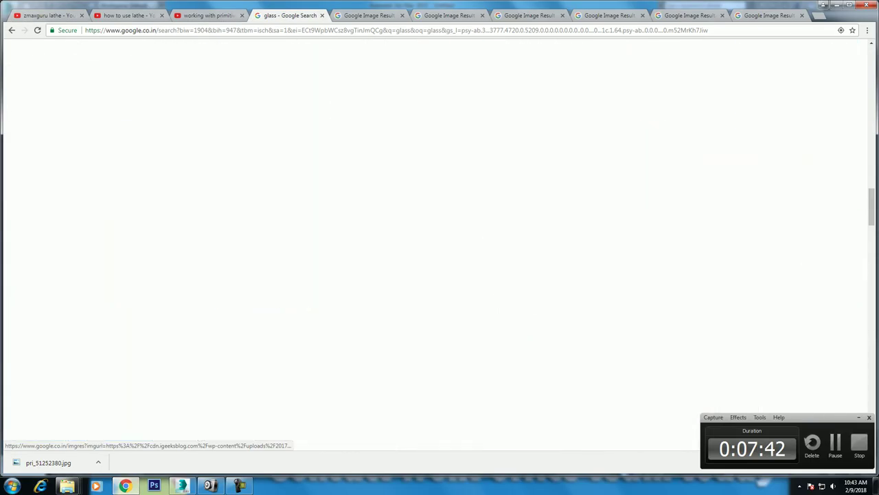
{"action": "double_click", "coordinate": [88, 58]}
{"action": "type", "text": "rwound ta"}
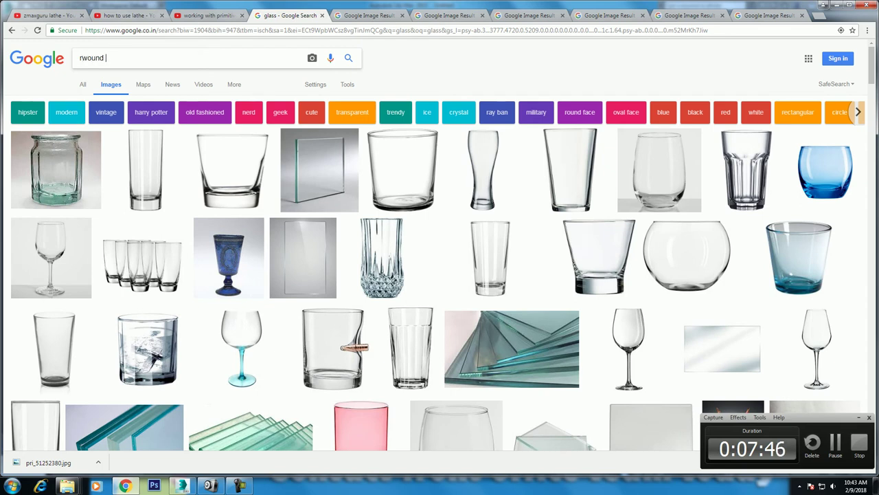
{"action": "type", "text": "ble"}
{"action": "key", "text": "Return"}
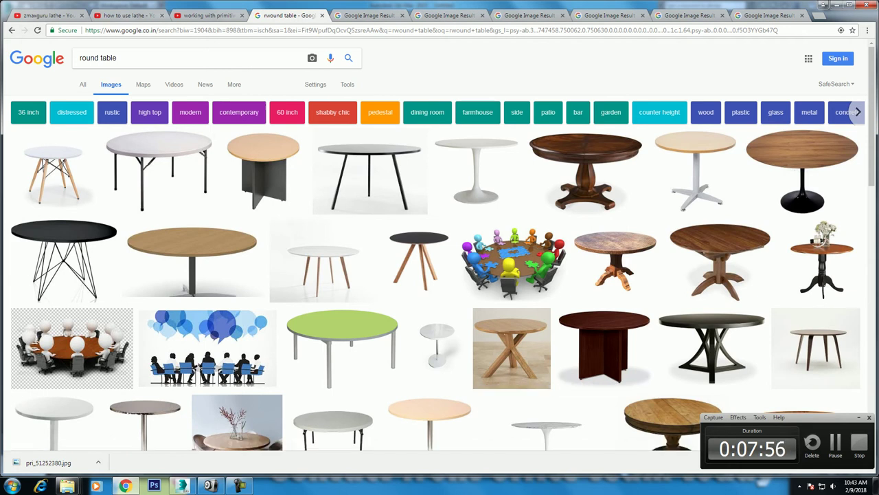
Browse the round table results and open two pedestal table images in new tabs
{"action": "scroll", "coordinate": [430, 275], "scroll_direction": "down", "scroll_amount": 1}
{"action": "scroll", "coordinate": [429, 274], "scroll_direction": "down", "scroll_amount": 2}
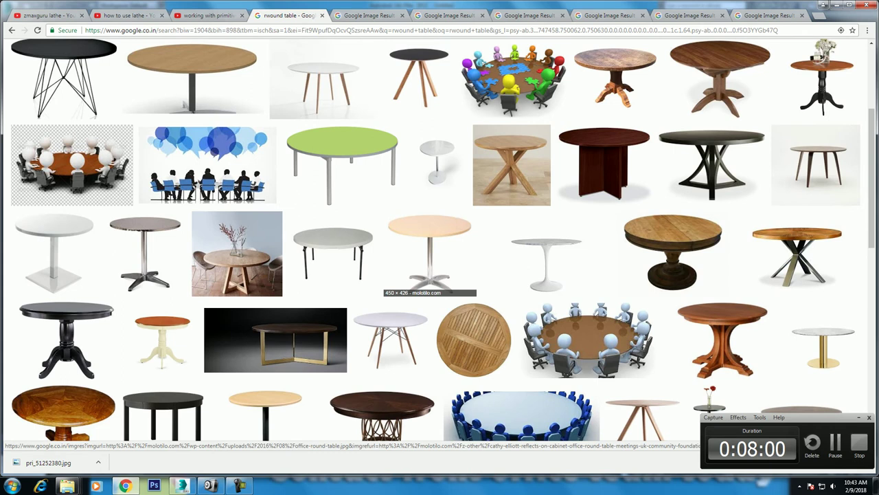
{"action": "scroll", "coordinate": [429, 275], "scroll_direction": "down", "scroll_amount": 2}
{"action": "scroll", "coordinate": [797, 117], "scroll_direction": "up", "scroll_amount": 2}
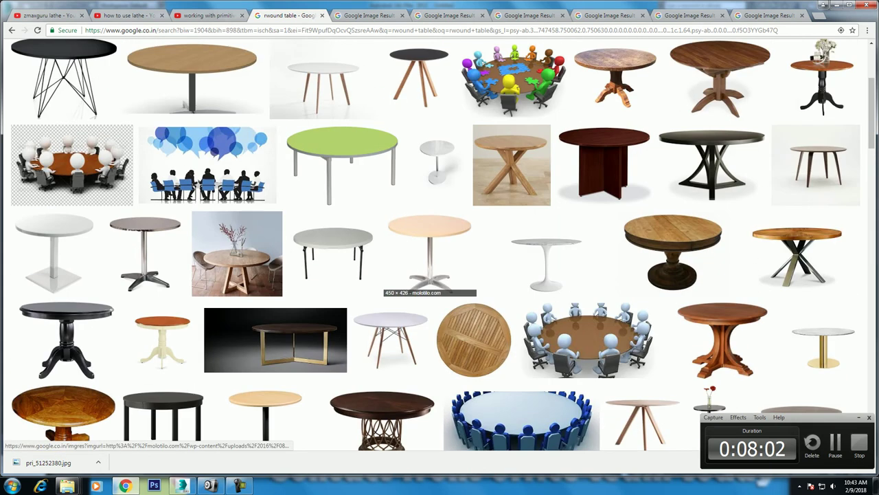
{"action": "scroll", "coordinate": [797, 117], "scroll_direction": "down", "scroll_amount": 2}
{"action": "middle_click", "coordinate": [674, 113]}
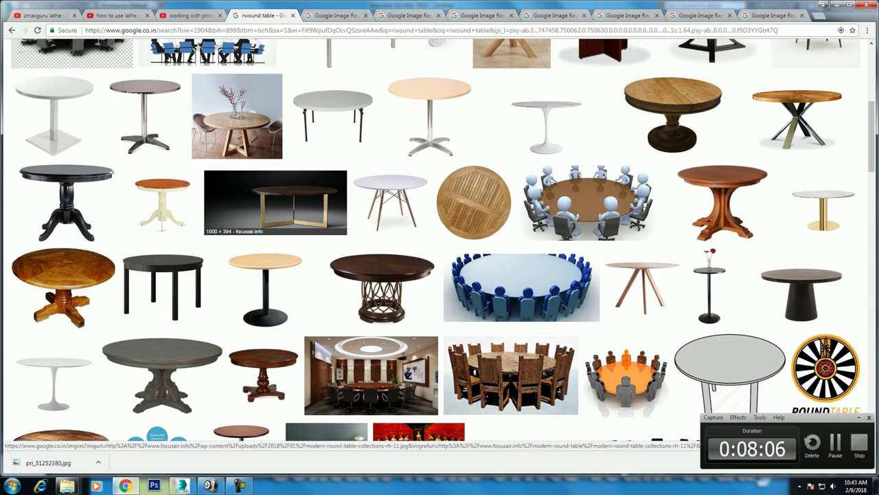
{"action": "scroll", "coordinate": [622, 155], "scroll_direction": "down", "scroll_amount": 3}
{"action": "scroll", "coordinate": [621, 155], "scroll_direction": "down", "scroll_amount": 2}
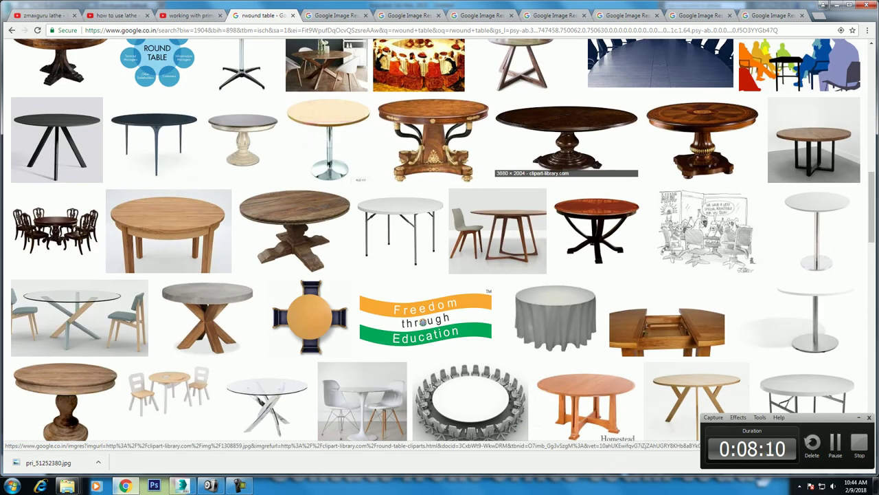
{"action": "scroll", "coordinate": [439, 244], "scroll_direction": "down", "scroll_amount": 2}
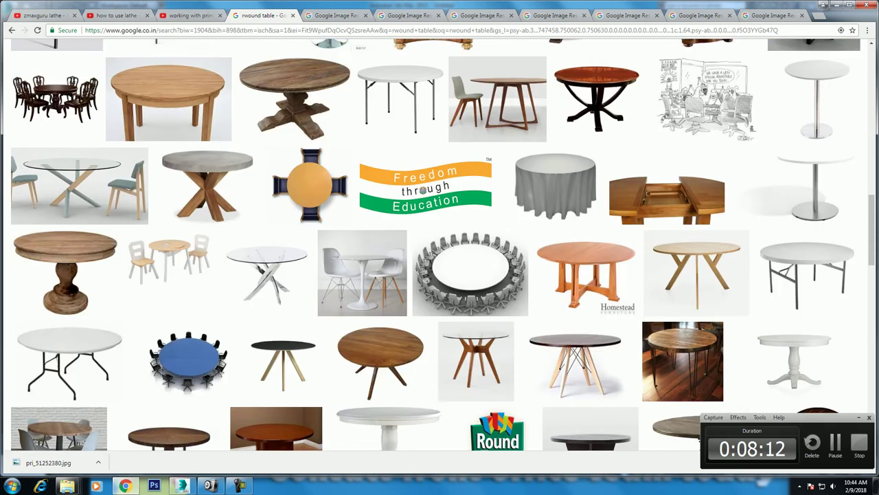
{"action": "scroll", "coordinate": [440, 244], "scroll_direction": "down", "scroll_amount": 2}
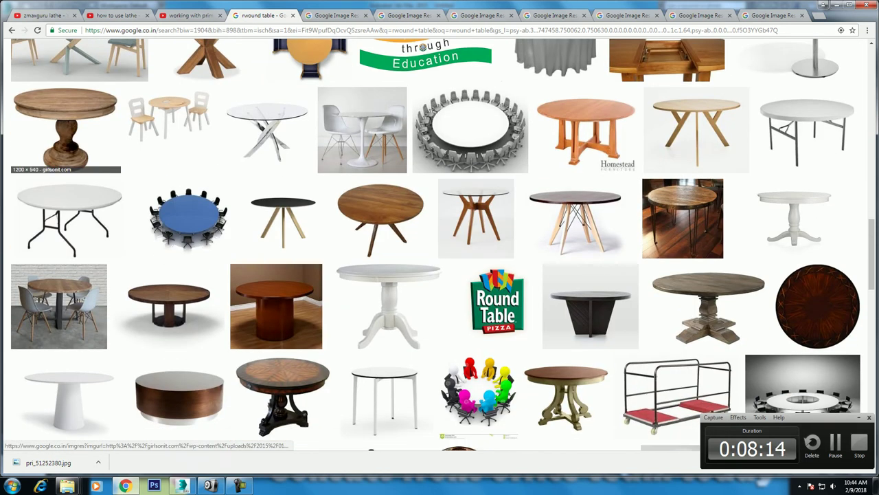
{"action": "middle_click", "coordinate": [65, 130]}
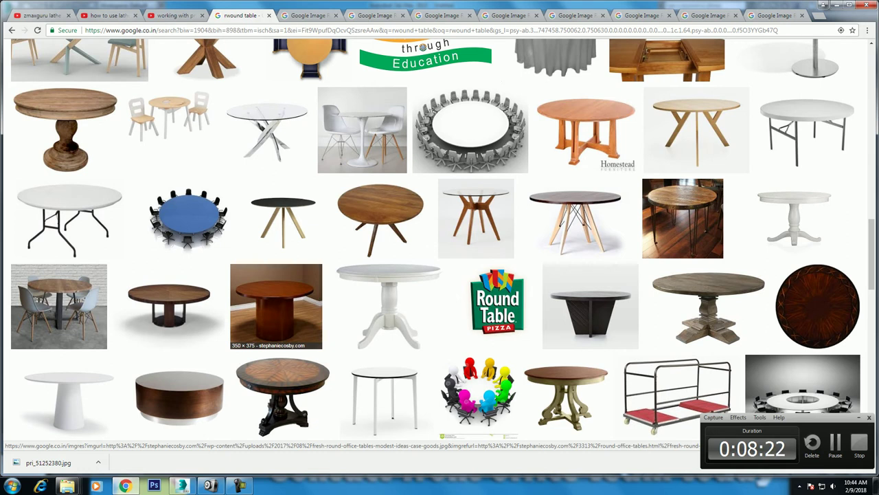
Save the 48 Round Pedestal Dining Table image to the Desktop
{"action": "scroll", "coordinate": [275, 305], "scroll_direction": "down", "scroll_amount": 2}
{"action": "scroll", "coordinate": [275, 306], "scroll_direction": "down", "scroll_amount": 1}
{"action": "scroll", "coordinate": [276, 306], "scroll_direction": "down", "scroll_amount": 1}
{"action": "scroll", "coordinate": [83, 151], "scroll_direction": "down", "scroll_amount": 3}
{"action": "scroll", "coordinate": [83, 151], "scroll_direction": "down", "scroll_amount": 2}
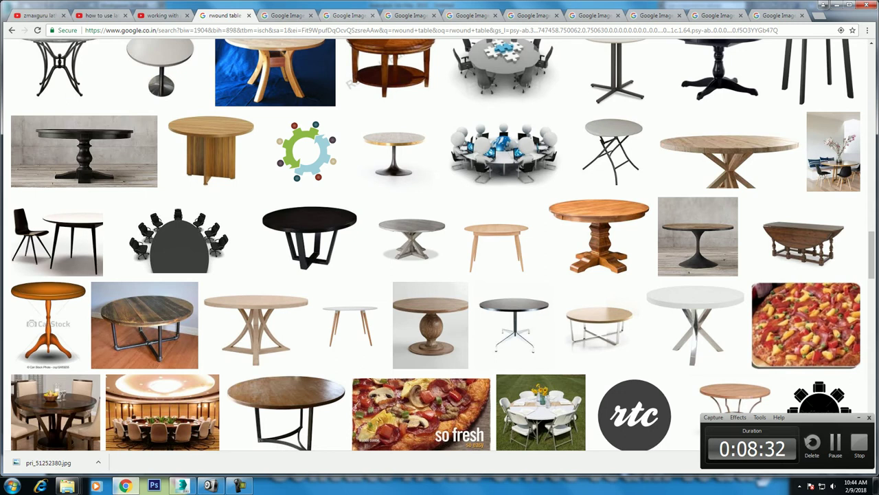
{"action": "left_click", "coordinate": [430, 325]}
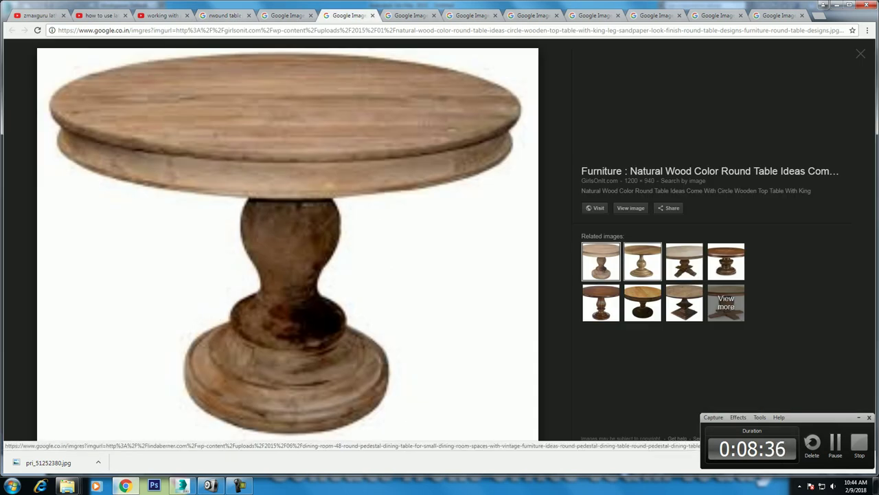
{"action": "left_click", "coordinate": [642, 261]}
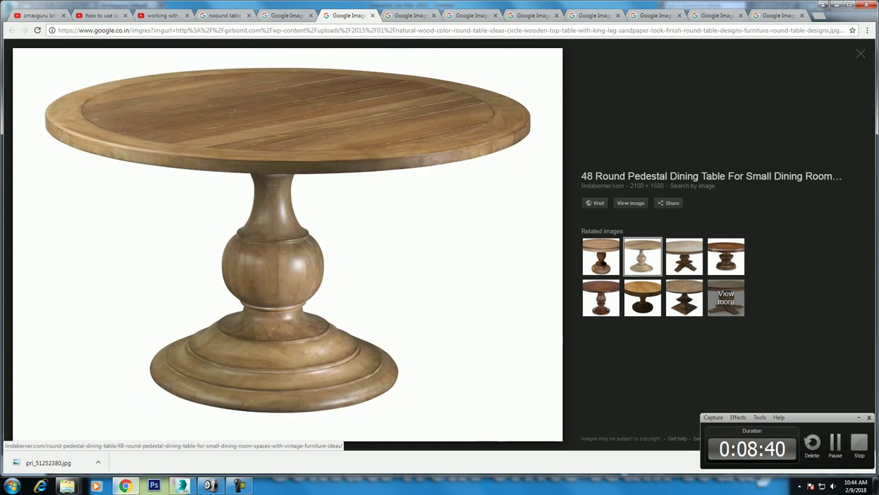
{"action": "right_click", "coordinate": [259, 167]}
{"action": "left_click", "coordinate": [282, 250]}
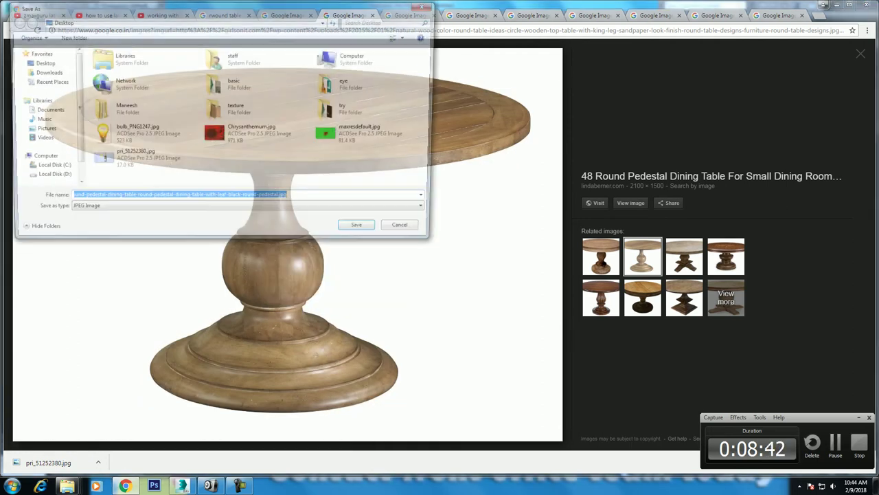
{"action": "key", "text": "ctrl+v"}
{"action": "key", "text": "Return"}
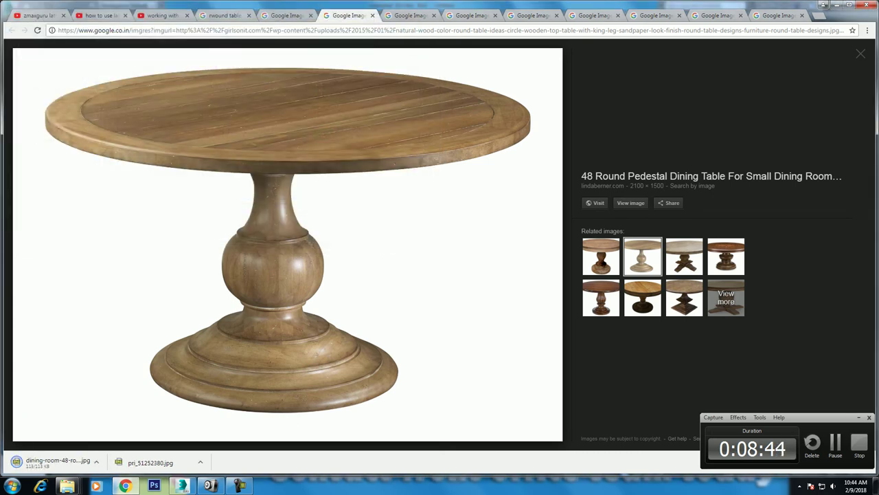
Switch to the Front view and group the glass and bottle as Group001
{"action": "left_click", "coordinate": [181, 486]}
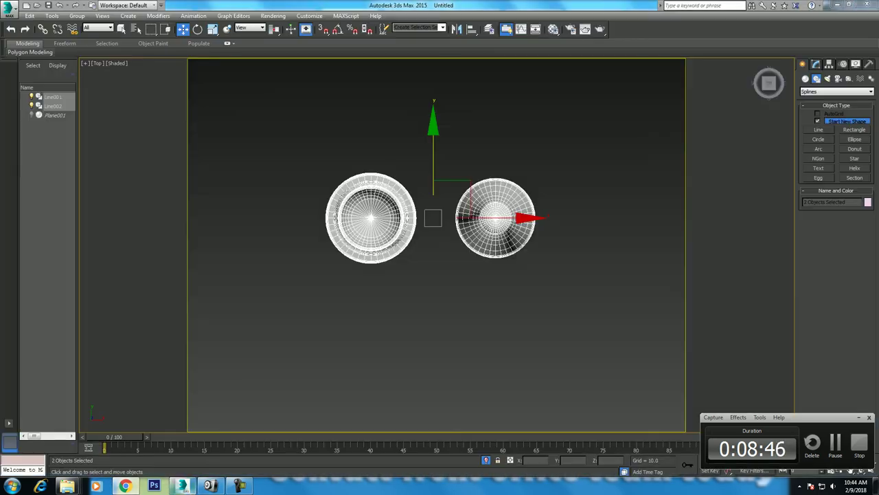
{"action": "key", "text": "f"}
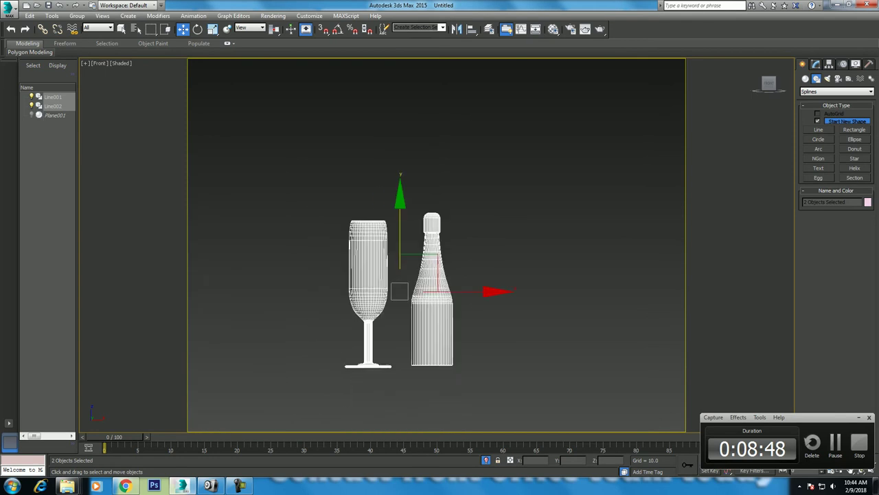
{"action": "left_click", "coordinate": [77, 15]}
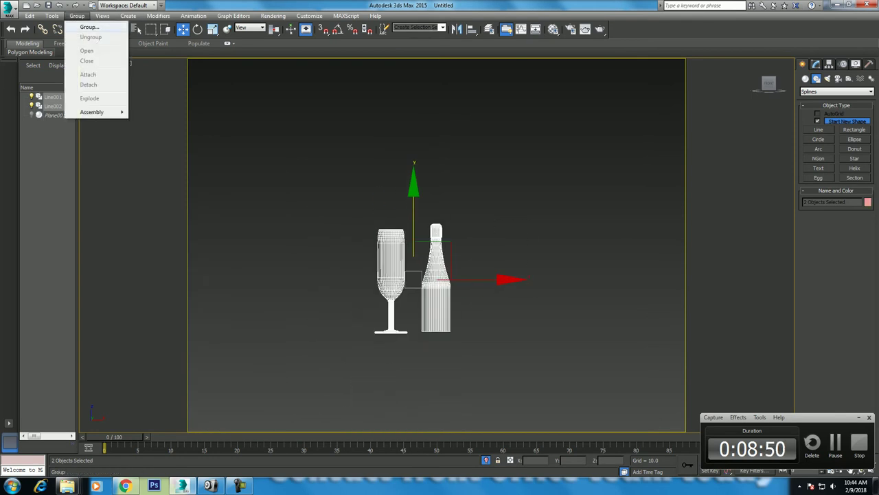
{"action": "left_click", "coordinate": [79, 25]}
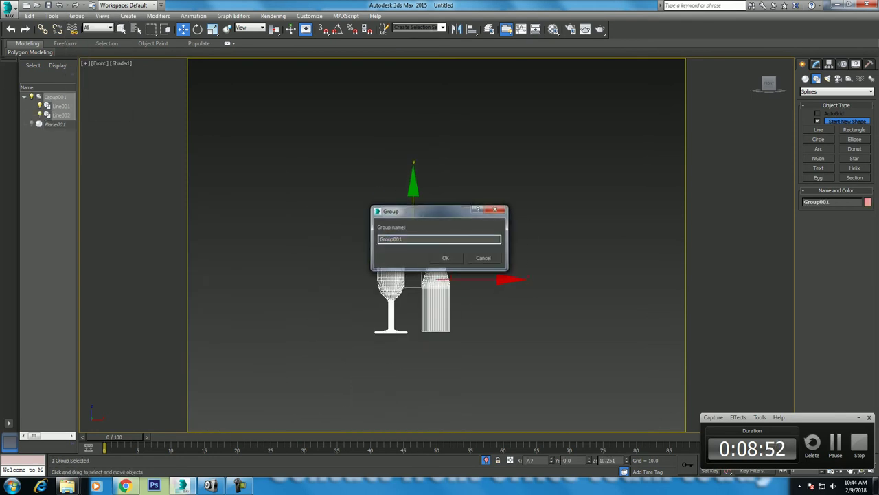
{"action": "left_click", "coordinate": [445, 258]}
Hide the group, unhide everything, and reselect the glass and bottle group
{"action": "right_click", "coordinate": [438, 250]}
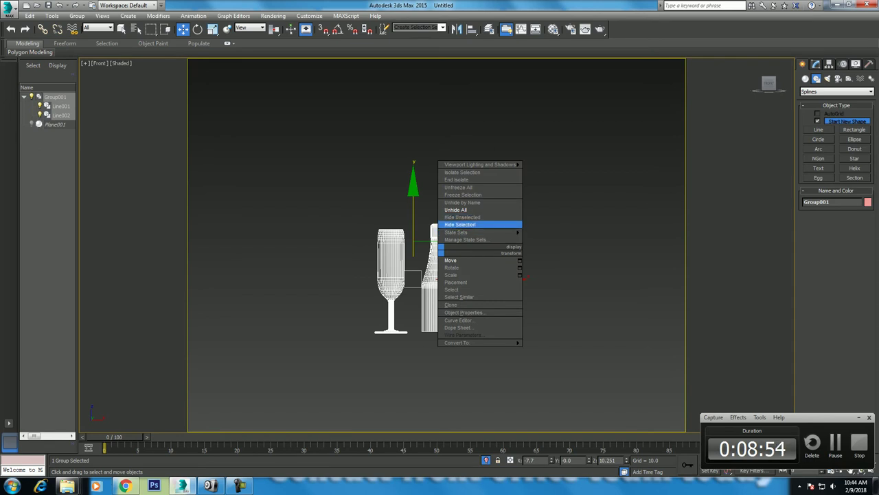
{"action": "left_click", "coordinate": [460, 224]}
{"action": "right_click", "coordinate": [467, 222]}
{"action": "left_click", "coordinate": [491, 184]}
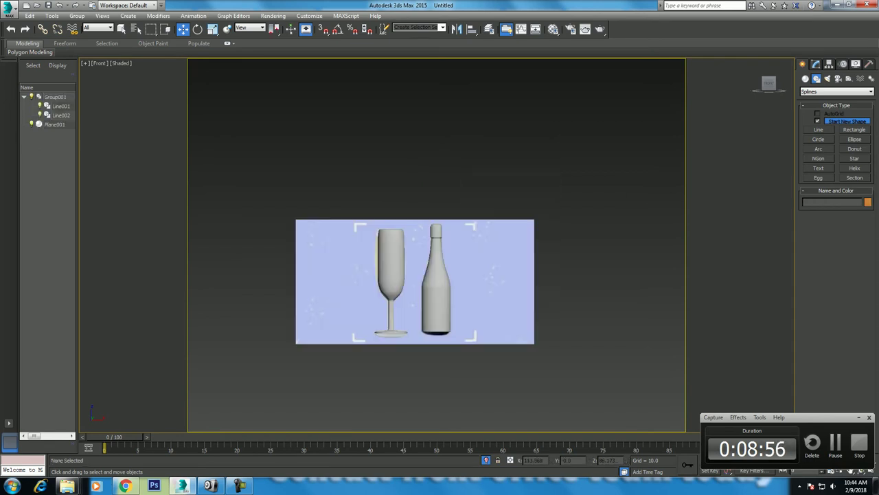
{"action": "left_click", "coordinate": [436, 282]}
Create a new layer from the selected group in the layer manager
{"action": "left_click", "coordinate": [489, 29]}
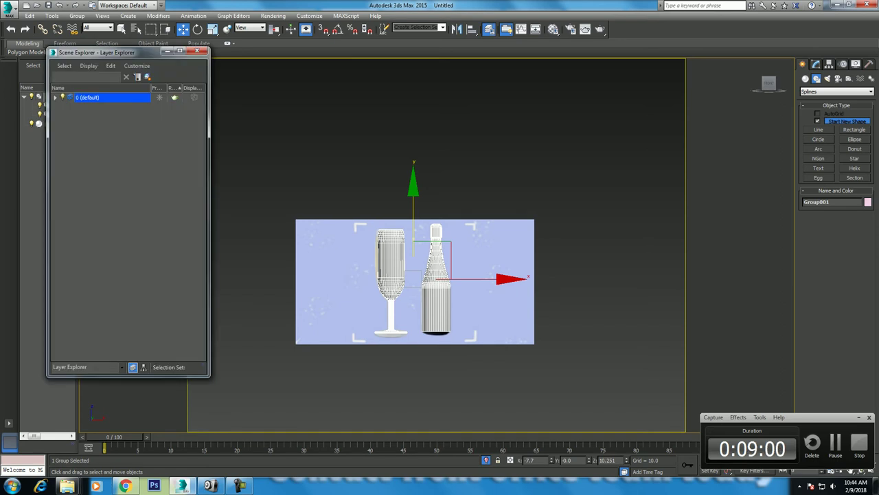
{"action": "left_click", "coordinate": [147, 76]}
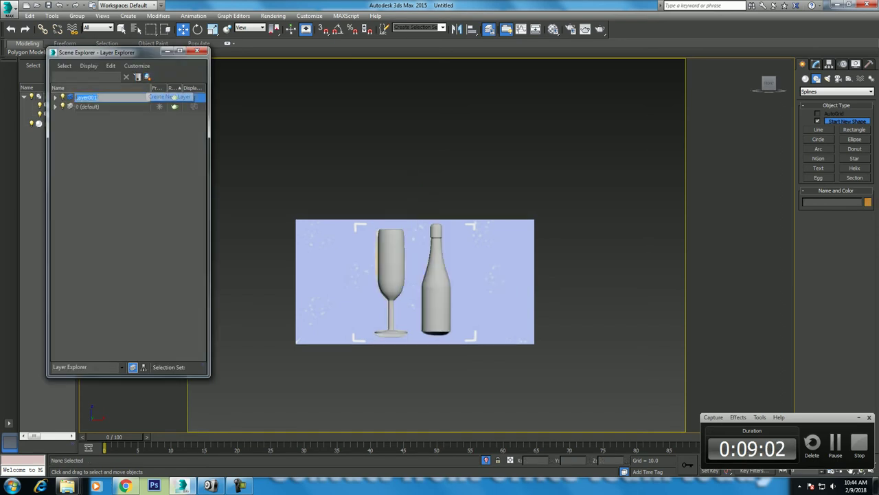
{"action": "key", "text": "Return"}
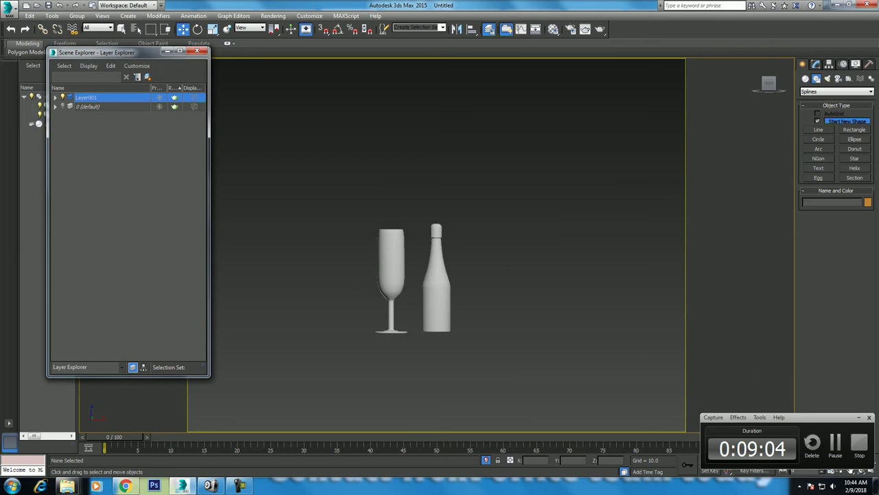
{"action": "left_click_drag", "start_coordinate": [110, 53], "coordinate": [519, 28]}
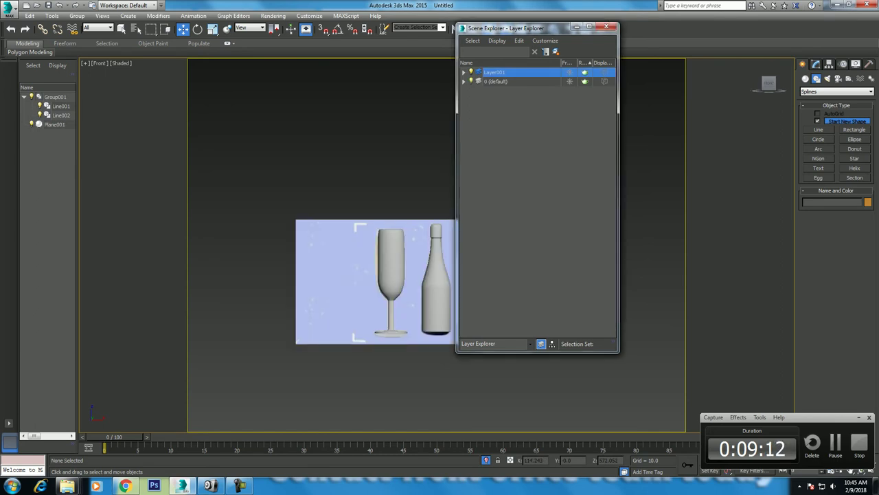
Hide the new layer and rename it 'plane'
{"action": "left_click", "coordinate": [472, 72]}
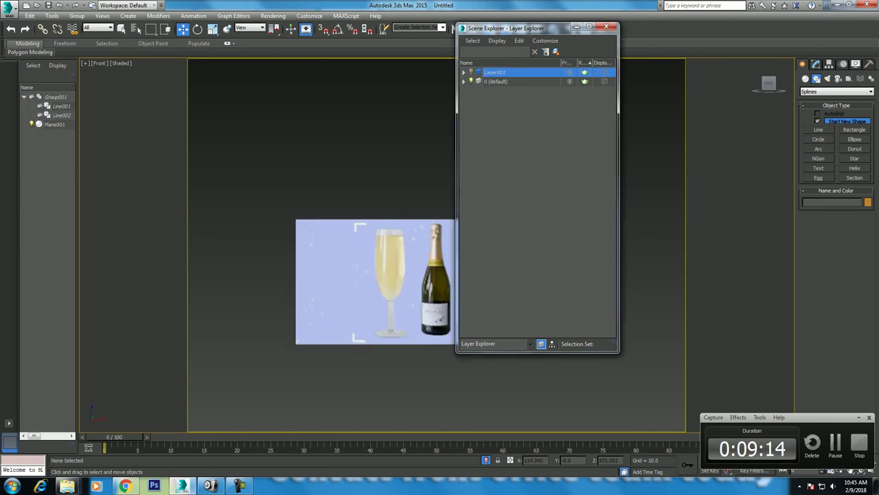
{"action": "left_click", "coordinate": [494, 73]}
{"action": "key", "text": "BackSpace"}
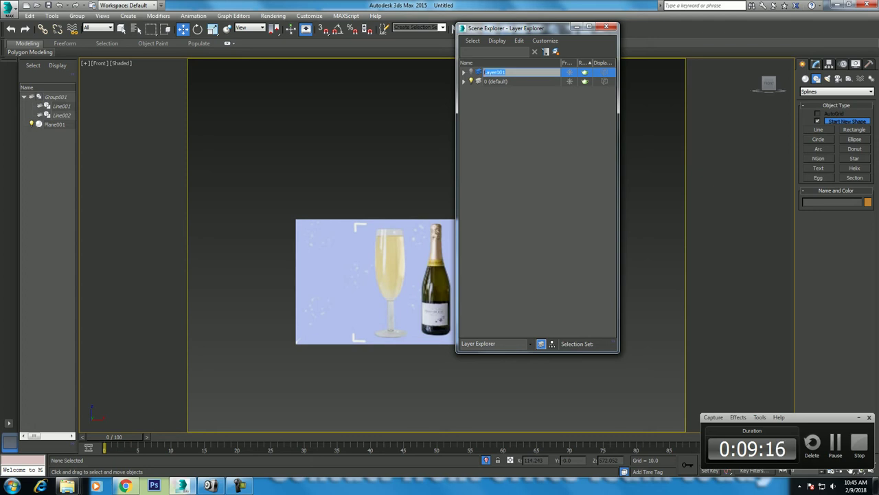
{"action": "type", "text": "plane"}
{"action": "key", "text": "Return"}
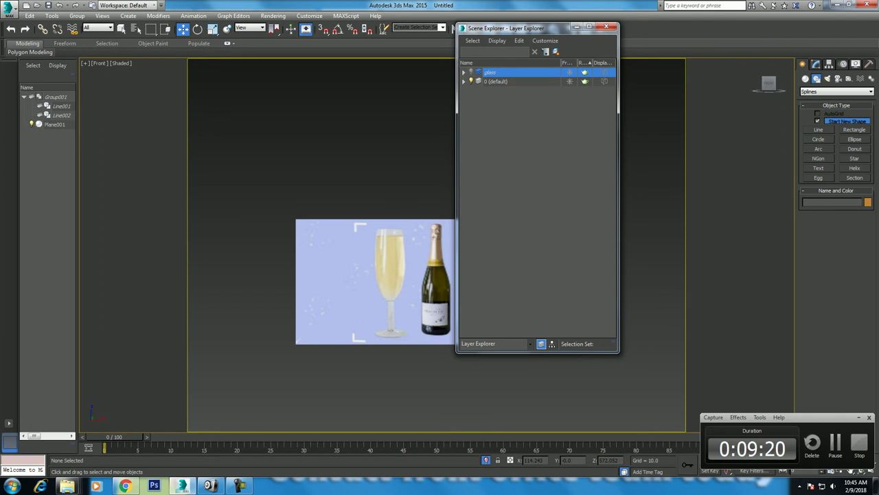
{"action": "left_click", "coordinate": [607, 27]}
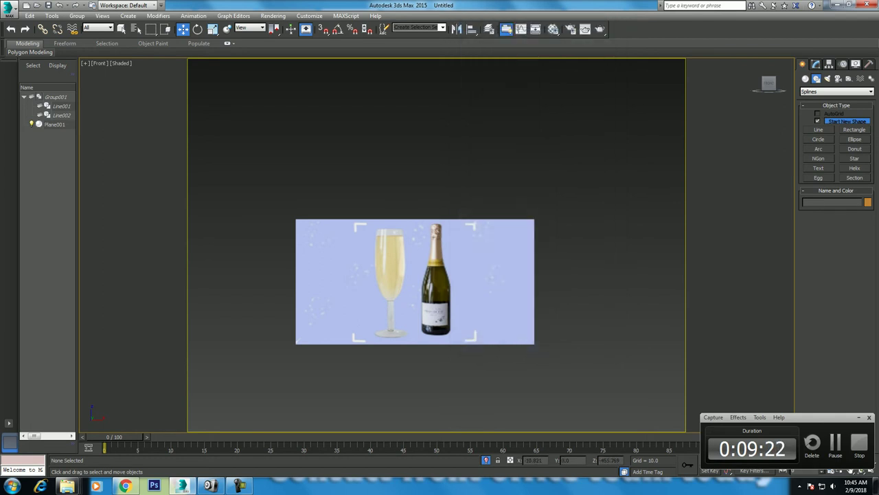
{"action": "left_click", "coordinate": [211, 485]}
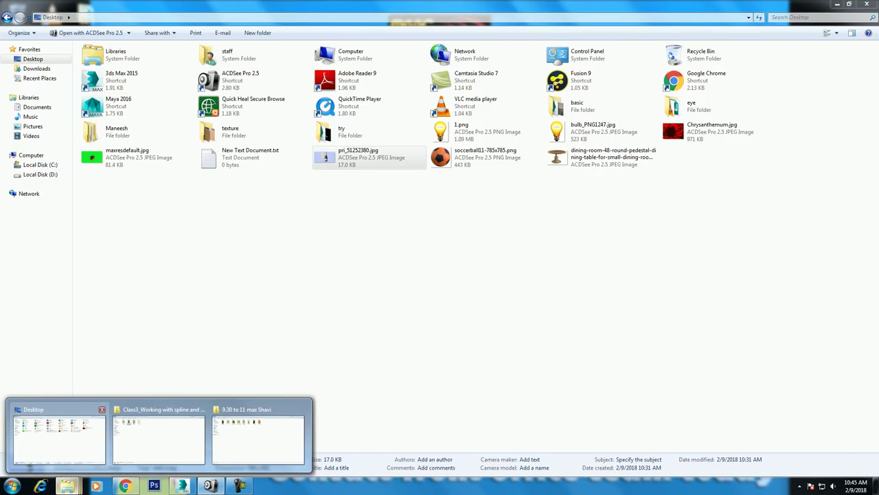
Open the saved dining-room-48-round-pedestal JPG in ACDSee Quick View, centred and enlarged
{"action": "left_click", "coordinate": [58, 436]}
{"action": "double_click", "coordinate": [604, 157]}
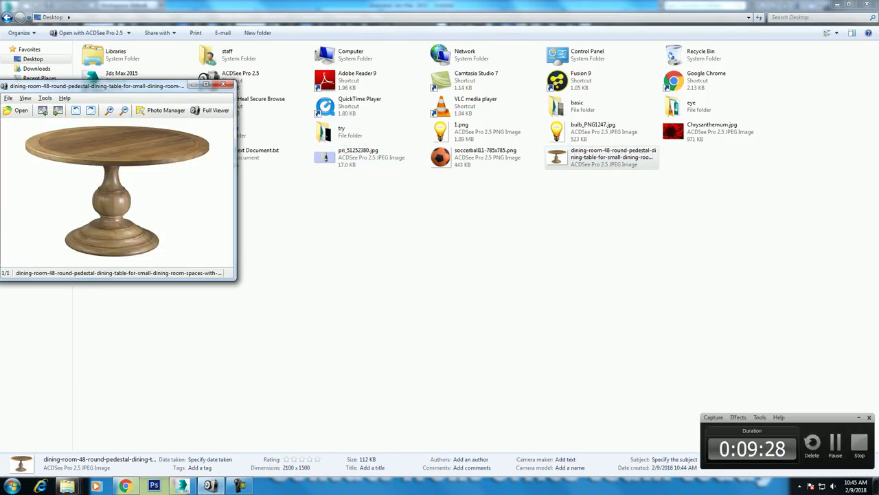
{"action": "left_click_drag", "start_coordinate": [103, 85], "coordinate": [336, 75]}
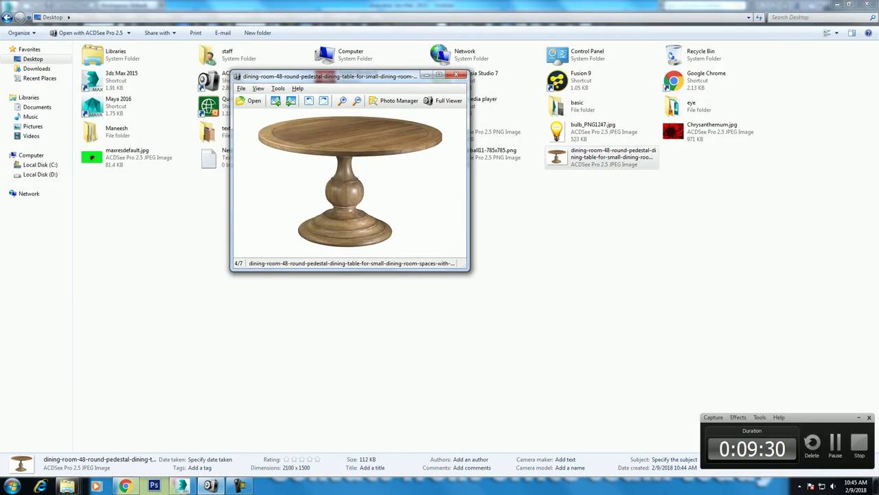
{"action": "mouse_move", "coordinate": [470, 270]}
{"action": "left_mouse_down"}
{"action": "mouse_move", "coordinate": [687, 290]}
{"action": "mouse_move", "coordinate": [687, 312]}
{"action": "left_mouse_up"}
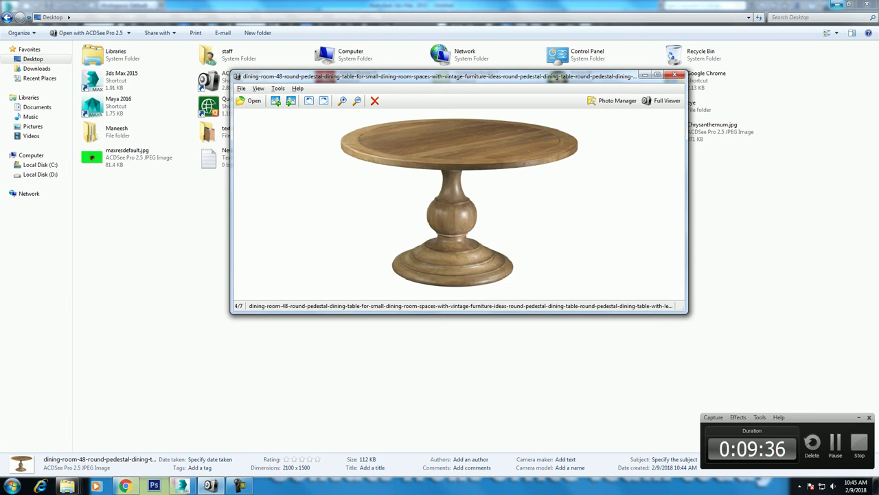
{"action": "left_click", "coordinate": [838, 4]}
Set Plane001's width to 2100 and length to 1500
{"action": "left_click", "coordinate": [644, 75]}
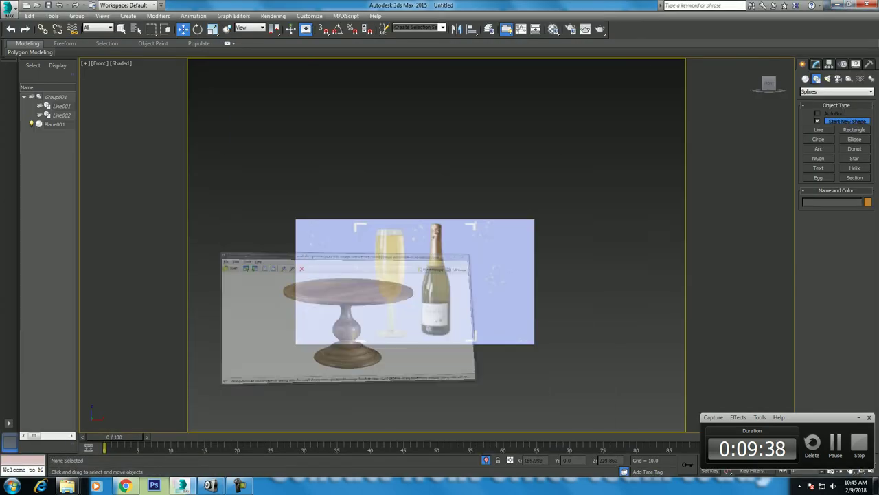
{"action": "left_click", "coordinate": [412, 282]}
{"action": "left_click", "coordinate": [816, 63]}
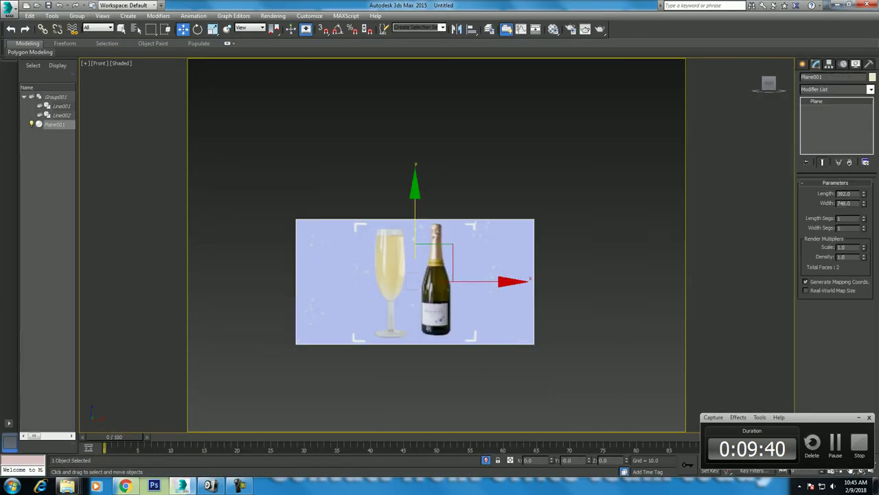
{"action": "left_click", "coordinate": [843, 194]}
{"action": "left_click", "coordinate": [843, 204]}
{"action": "type", "text": "100"}
{"action": "key", "text": "Return"}
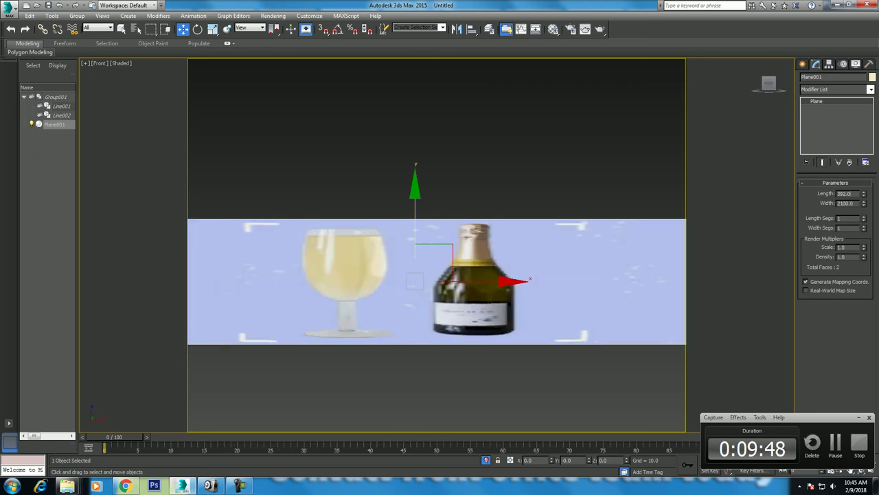
{"action": "type", "text": "1"}
{"action": "key", "text": "Return"}
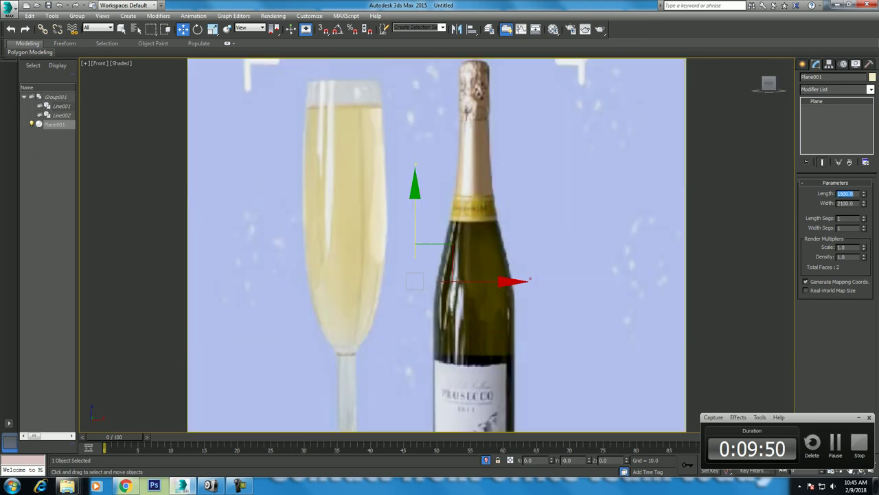
{"action": "scroll", "coordinate": [386, 239], "scroll_direction": "down", "scroll_amount": 2}
{"action": "scroll", "coordinate": [386, 239], "scroll_direction": "down", "scroll_amount": 1}
{"action": "scroll", "coordinate": [386, 239], "scroll_direction": "down", "scroll_amount": 1}
Apply the pedestal table photo as a Bitmap diffuse map shown in the viewport
{"action": "key", "text": "m"}
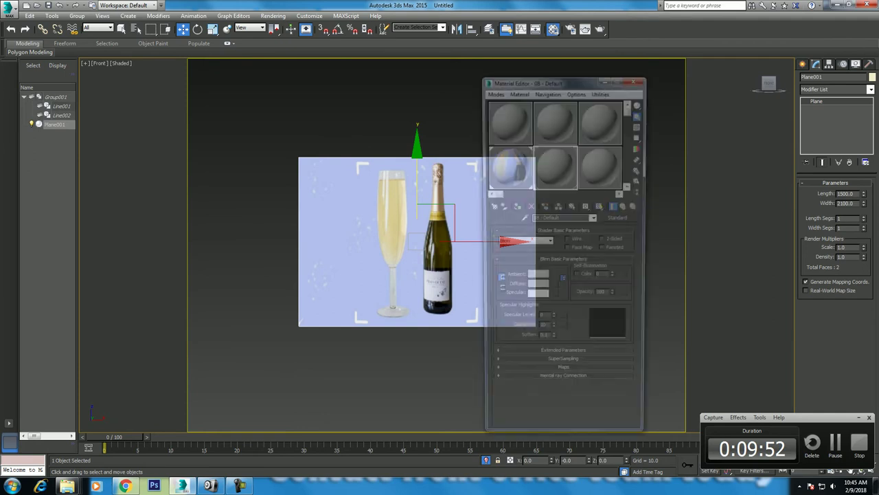
{"action": "left_click", "coordinate": [602, 166]}
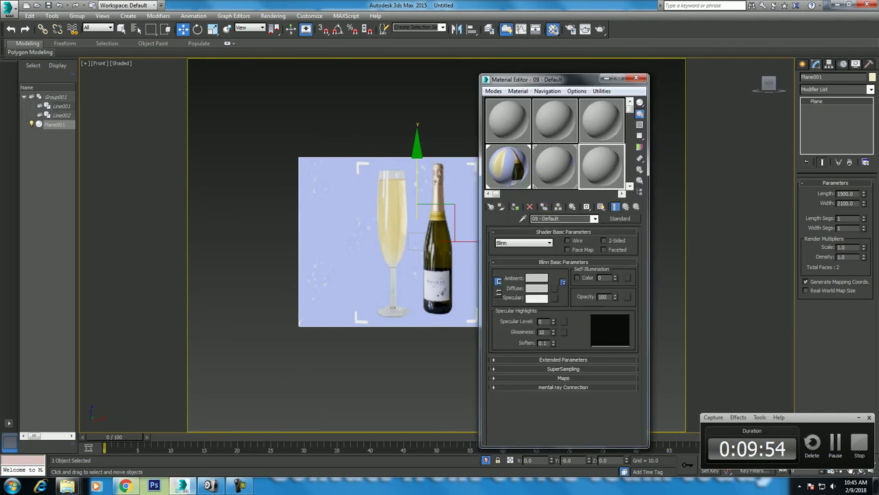
{"action": "left_click", "coordinate": [554, 288]}
{"action": "double_click", "coordinate": [362, 138]}
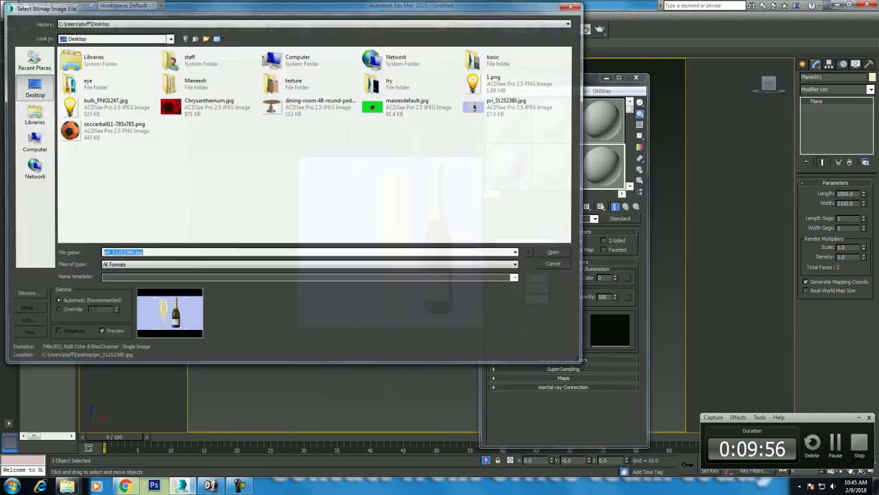
{"action": "double_click", "coordinate": [309, 109]}
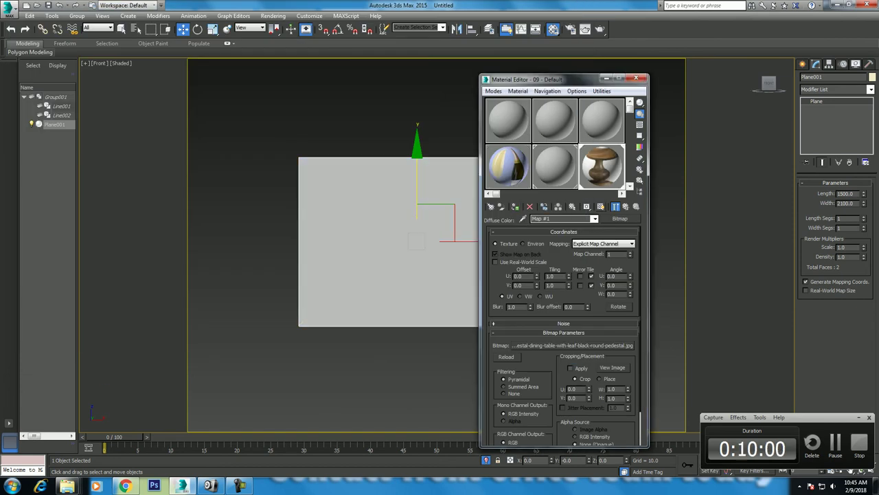
{"action": "left_click", "coordinate": [601, 206]}
Close the Material Editor and re-centre the textured table photo in view
{"action": "middle_click_drag", "start_coordinate": [385, 261], "coordinate": [335, 247]}
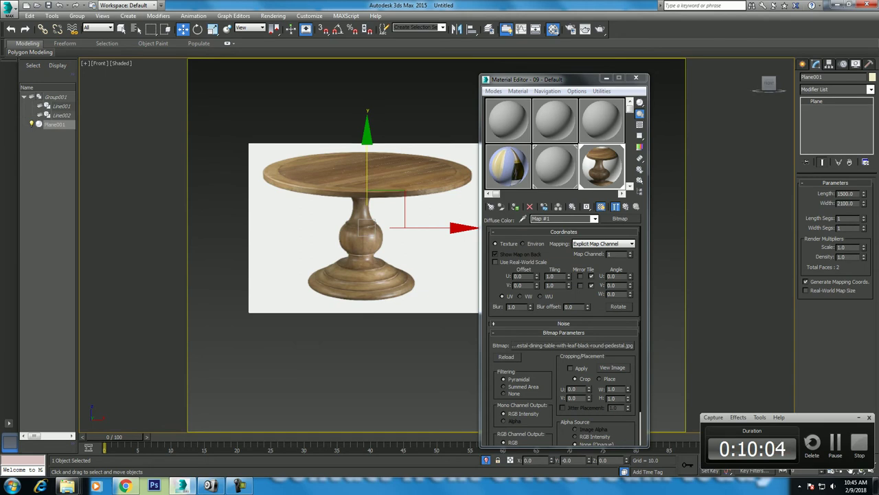
{"action": "left_click", "coordinate": [637, 78]}
{"action": "middle_click_drag", "start_coordinate": [636, 78], "coordinate": [682, 104]}
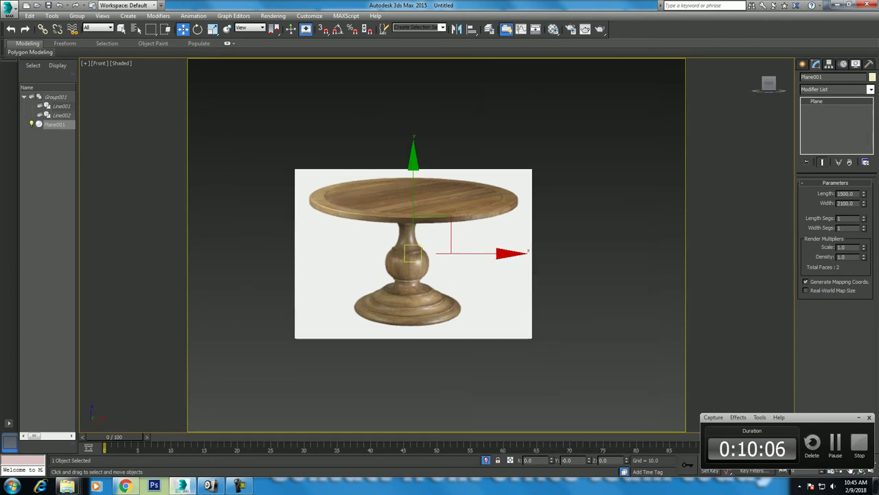
{"action": "scroll", "coordinate": [374, 171], "scroll_direction": "up", "scroll_amount": 2}
{"action": "middle_click_drag", "start_coordinate": [429, 289], "coordinate": [432, 300]}
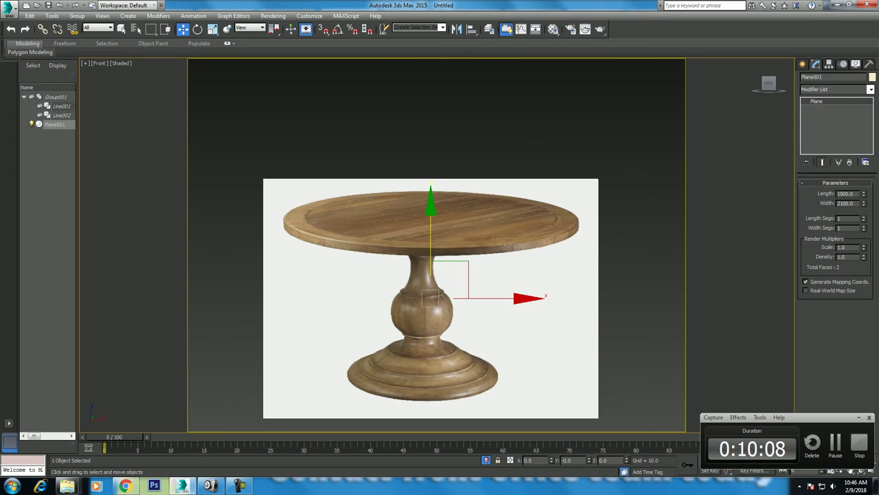
{"action": "left_click", "coordinate": [802, 64]}
{"action": "left_click", "coordinate": [817, 78]}
Start a Line spline at the tabletop centre after dismissing the hidden-layer warning and showing the grid
{"action": "left_click", "coordinate": [819, 129]}
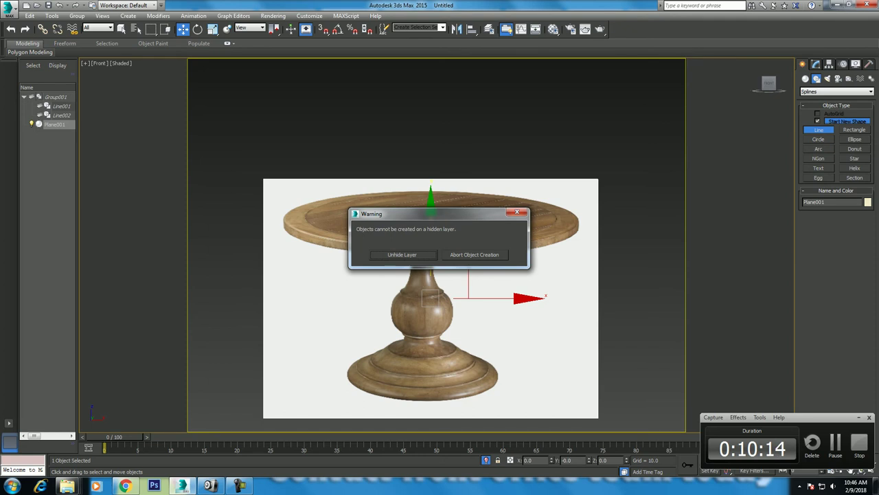
{"action": "key", "text": "Return"}
{"action": "key", "text": "Return"}
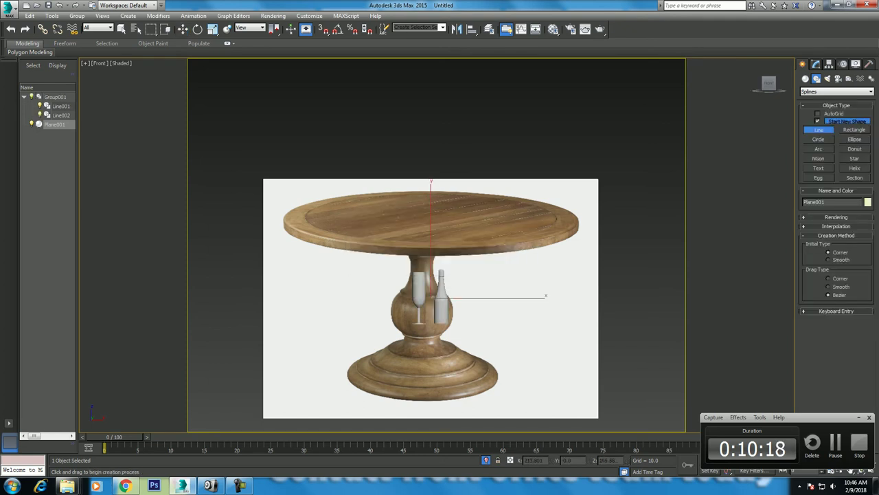
{"action": "scroll", "coordinate": [486, 342], "scroll_direction": "up", "scroll_amount": 2}
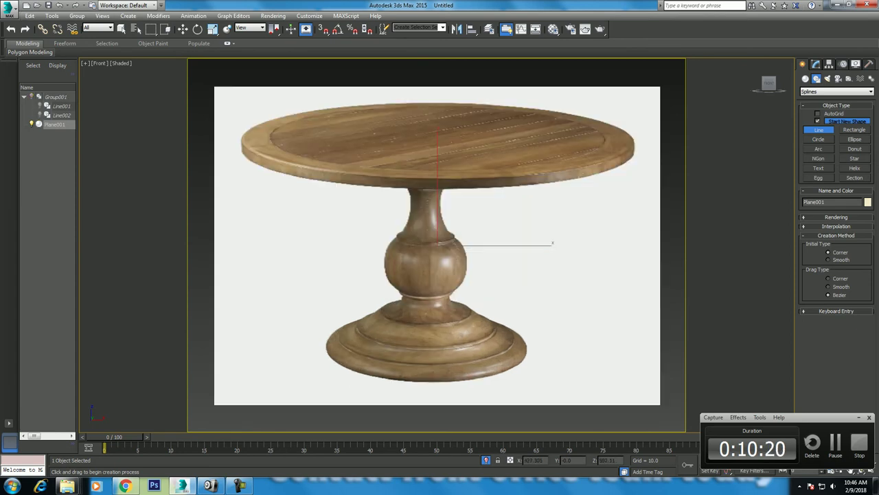
{"action": "scroll", "coordinate": [487, 342], "scroll_direction": "up", "scroll_amount": 1}
{"action": "key", "text": "g"}
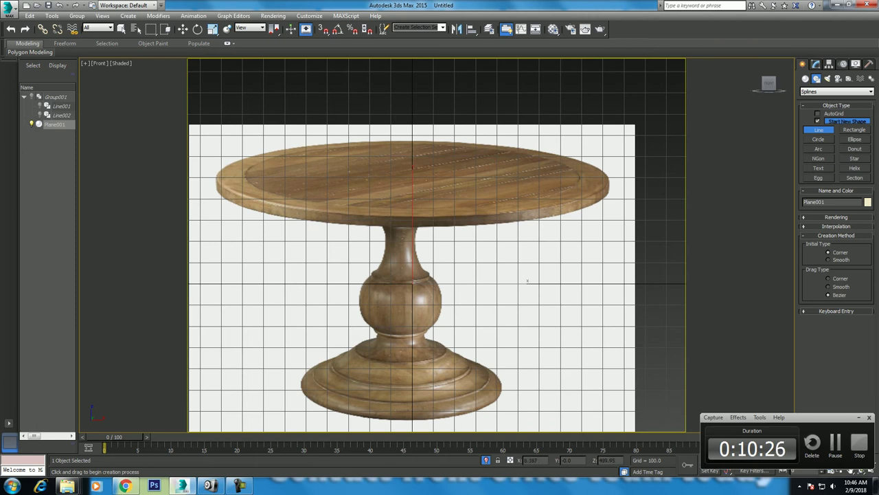
{"action": "left_click", "coordinate": [411, 177]}
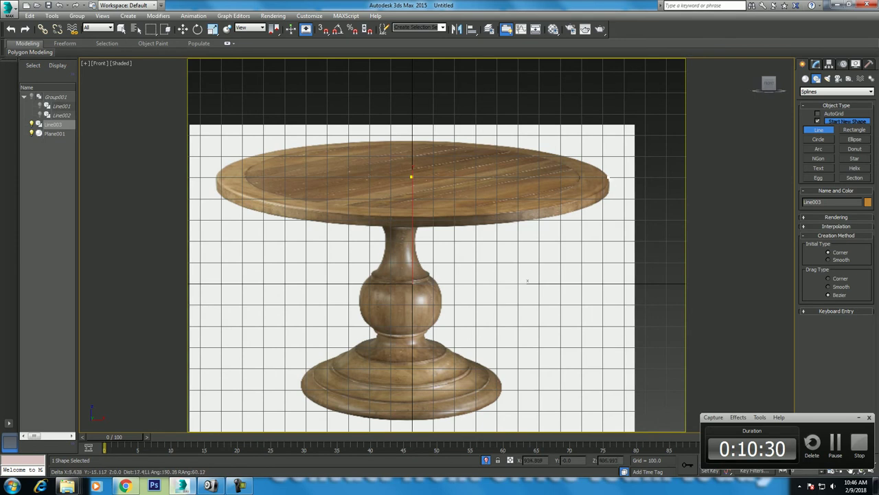
Hide the grid and trace the first vertices down the pedestal neck
{"action": "key", "text": "F3"}
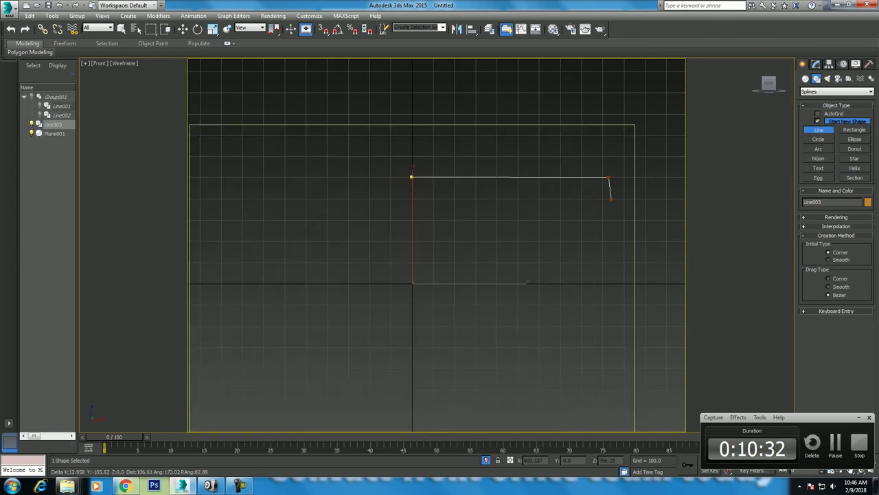
{"action": "key", "text": "F3"}
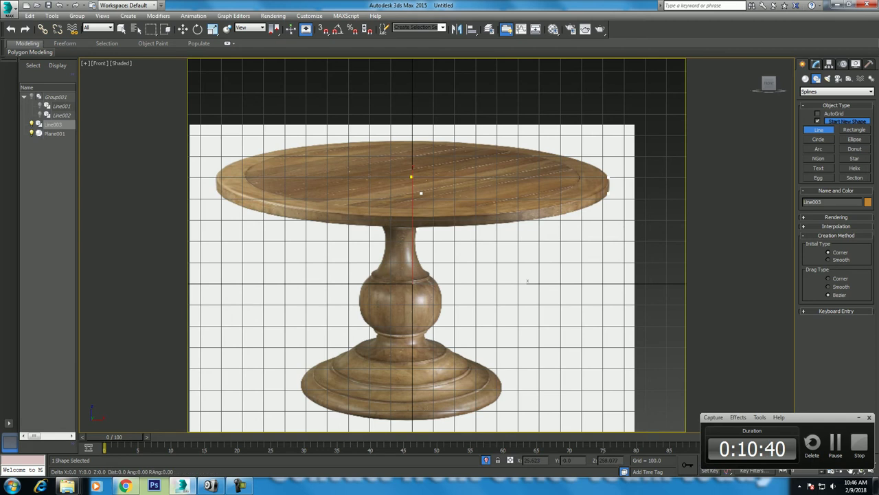
{"action": "scroll", "coordinate": [413, 261], "scroll_direction": "up", "scroll_amount": 2}
{"action": "scroll", "coordinate": [412, 261], "scroll_direction": "up", "scroll_amount": 1}
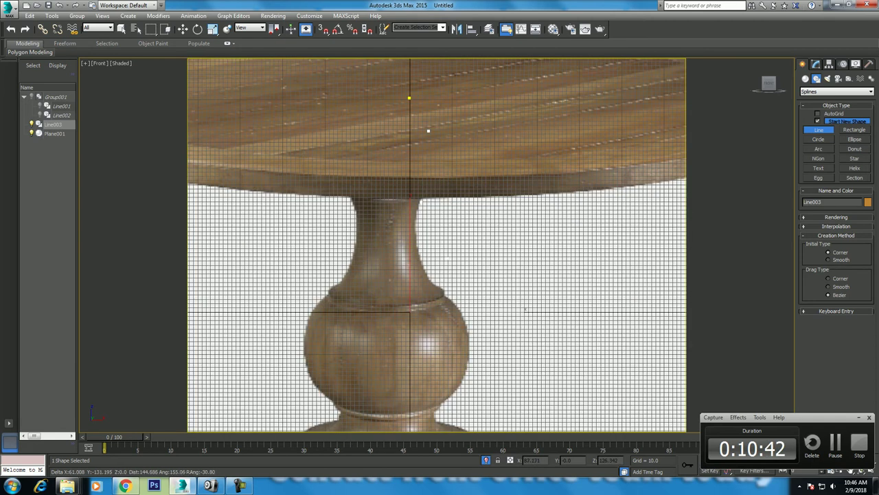
{"action": "key", "text": "g"}
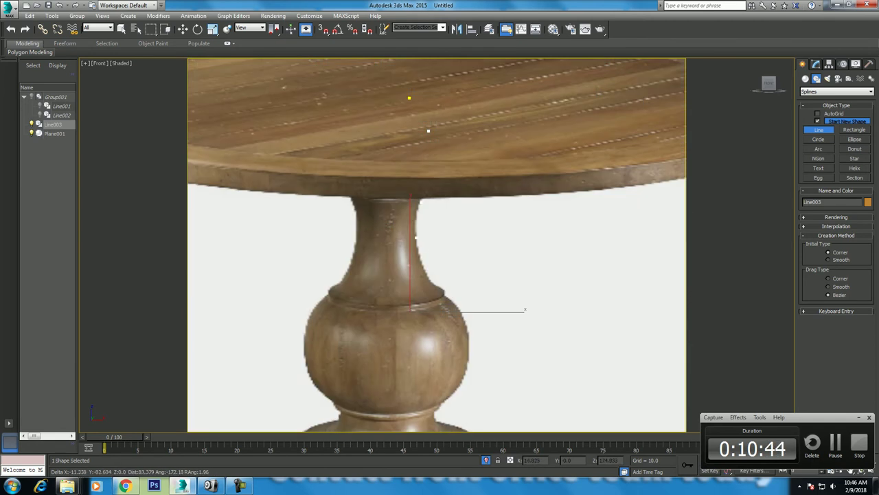
{"action": "left_click", "coordinate": [440, 290]}
{"action": "left_click", "coordinate": [444, 298]}
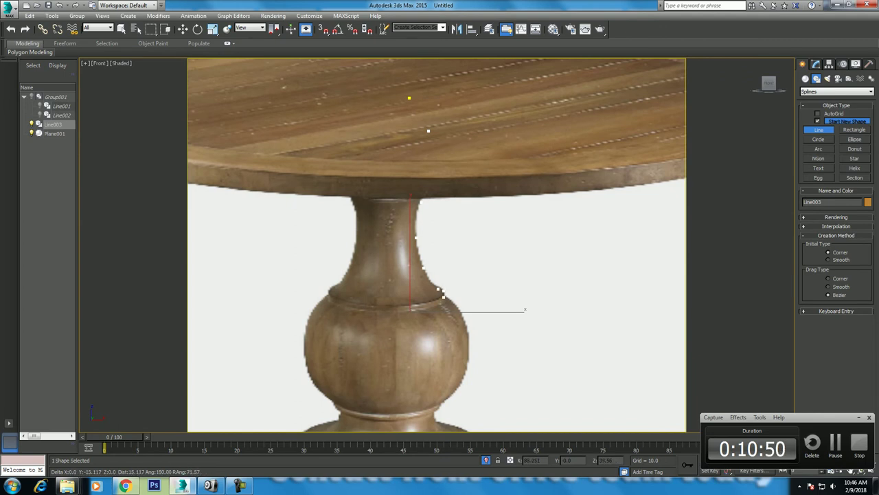
Remove the misplaced vertex and continue tracing the pedestal's right edge past the ball
{"action": "middle_click_drag", "start_coordinate": [525, 310], "coordinate": [475, 231]}
{"action": "scroll", "coordinate": [417, 225], "scroll_direction": "up", "scroll_amount": 3}
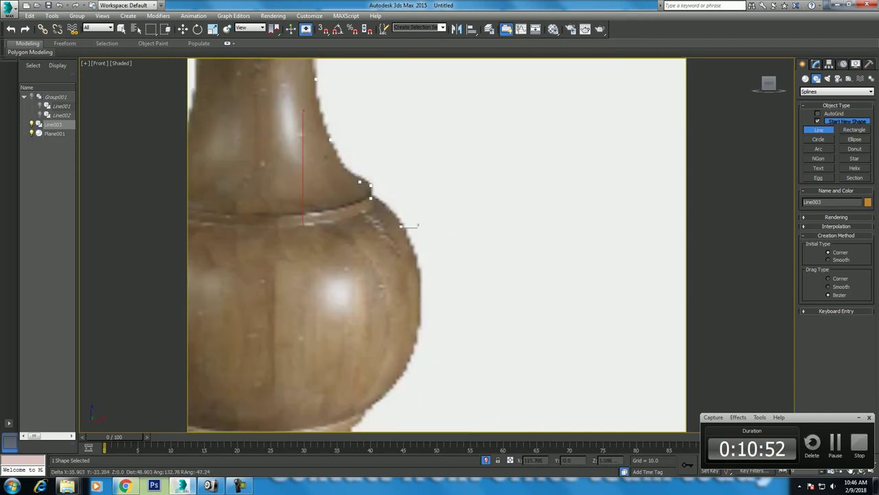
{"action": "key", "text": "BackSpace"}
{"action": "left_click", "coordinate": [419, 272]}
{"action": "left_click", "coordinate": [419, 296]}
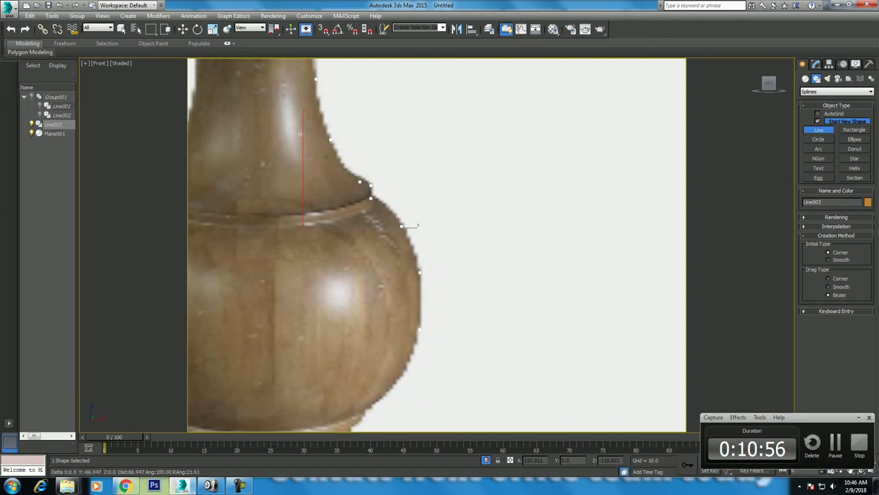
{"action": "middle_click_drag", "start_coordinate": [417, 225], "coordinate": [471, 117]}
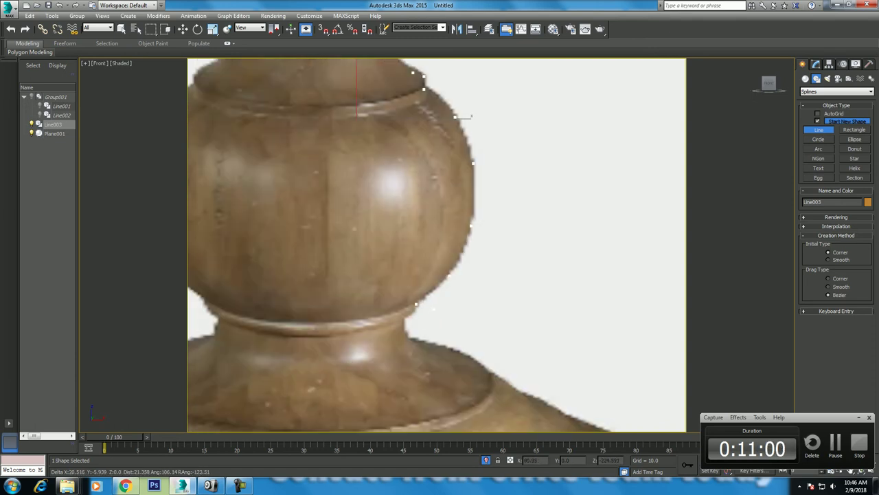
{"action": "scroll", "coordinate": [446, 423], "scroll_direction": "up", "scroll_amount": 2}
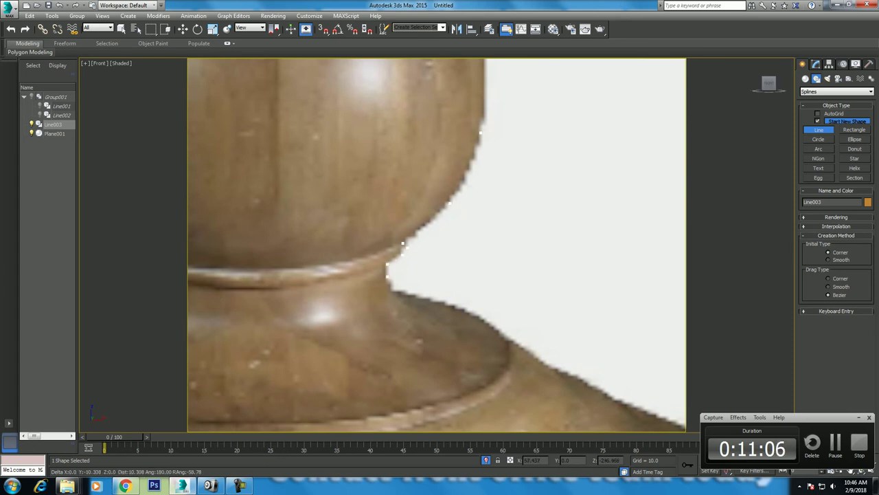
{"action": "scroll", "coordinate": [485, 126], "scroll_direction": "down", "scroll_amount": 3}
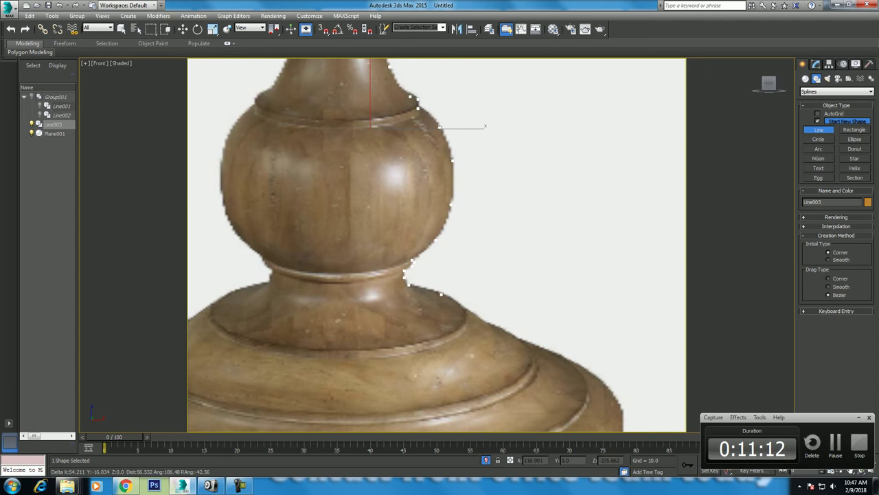
{"action": "left_click", "coordinate": [462, 305]}
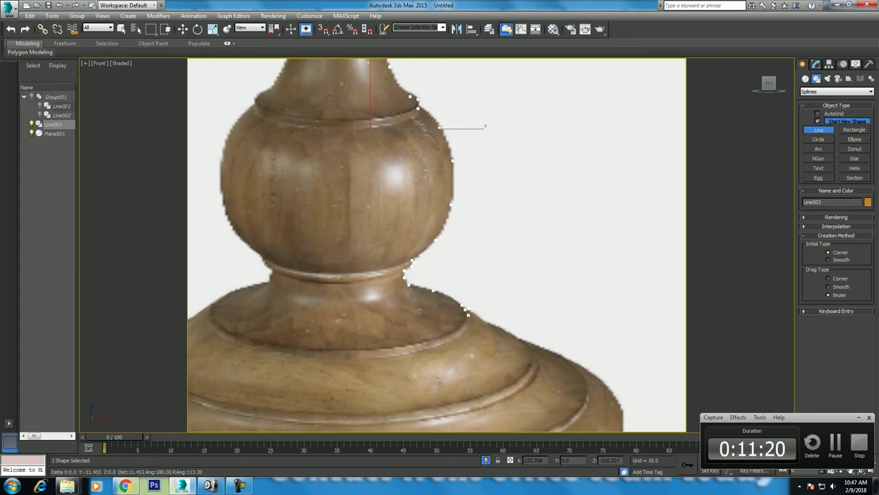
Trace six vertices along the base flare's outer curve
{"action": "left_click", "coordinate": [506, 336]}
{"action": "left_click", "coordinate": [528, 349]}
{"action": "left_click", "coordinate": [542, 356]}
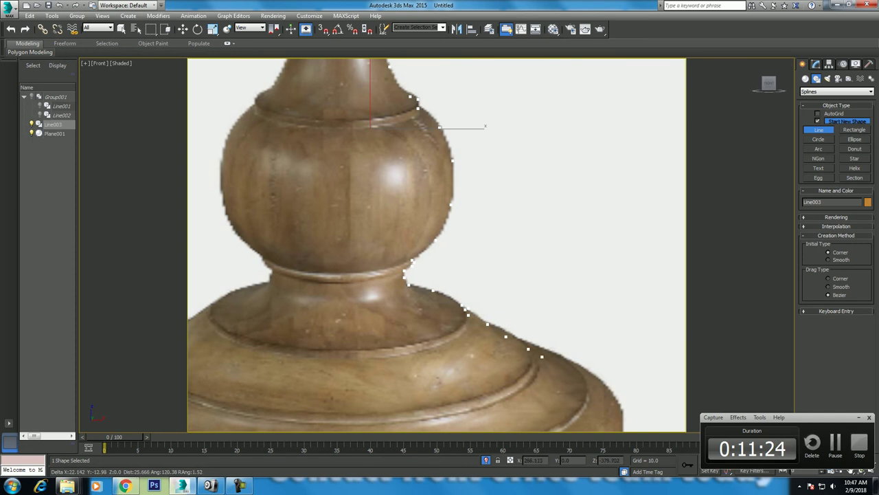
{"action": "left_click", "coordinate": [547, 363]}
{"action": "left_click", "coordinate": [572, 372]}
{"action": "left_click", "coordinate": [582, 374]}
Continue vertices around the base's outer rim and inward along the lower ring
{"action": "key", "text": "i"}
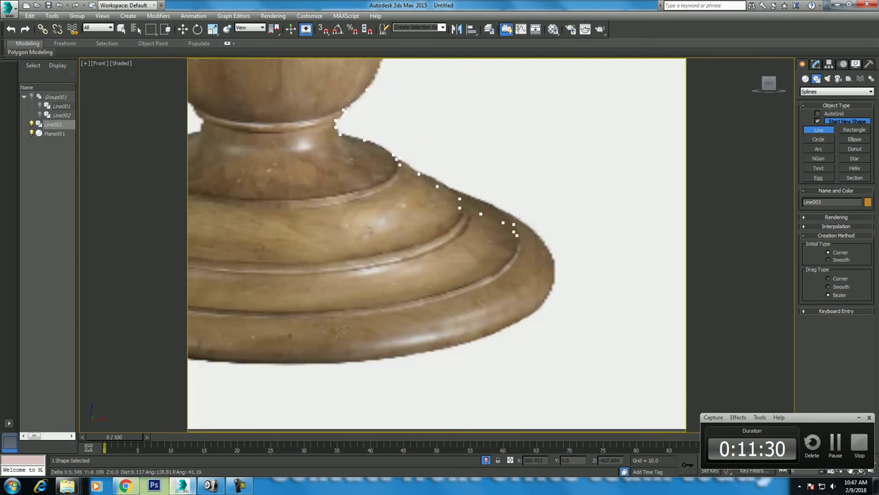
{"action": "left_click", "coordinate": [522, 235]}
{"action": "left_click", "coordinate": [540, 241]}
{"action": "left_click", "coordinate": [551, 253]}
{"action": "left_click", "coordinate": [549, 270]}
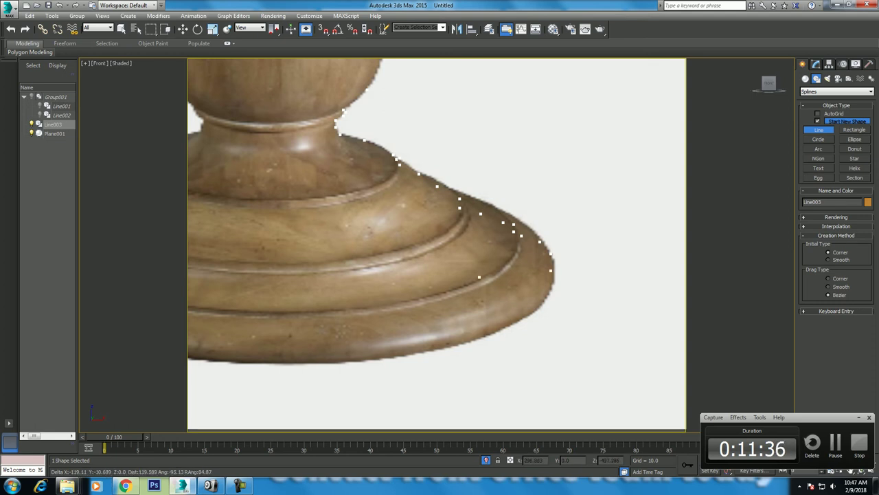
{"action": "left_click", "coordinate": [344, 273]}
{"action": "left_click", "coordinate": [261, 274]}
{"action": "middle_click_drag", "start_coordinate": [261, 274], "coordinate": [449, 261]}
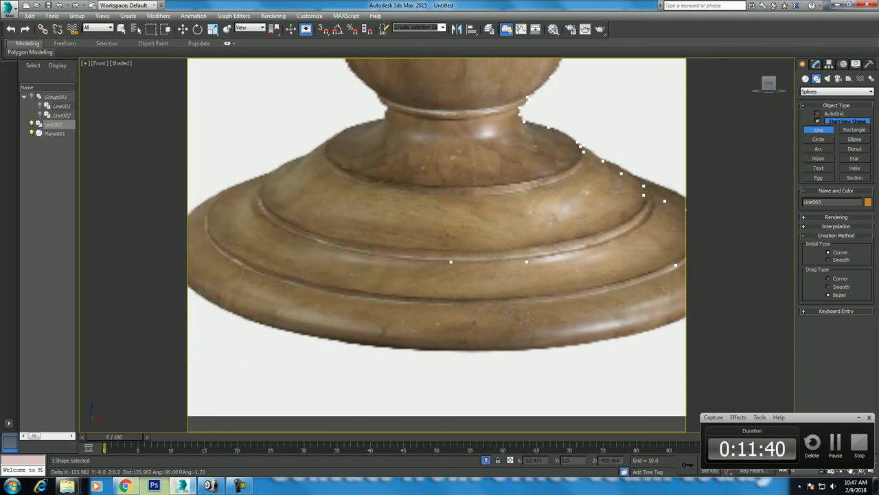
Finish the Line003 profile, switch to Move, and frame the whole outline in the Front view
{"action": "right_click", "coordinate": [449, 262]}
{"action": "scroll", "coordinate": [449, 262], "scroll_direction": "down", "scroll_amount": 5}
{"action": "key", "text": "w"}
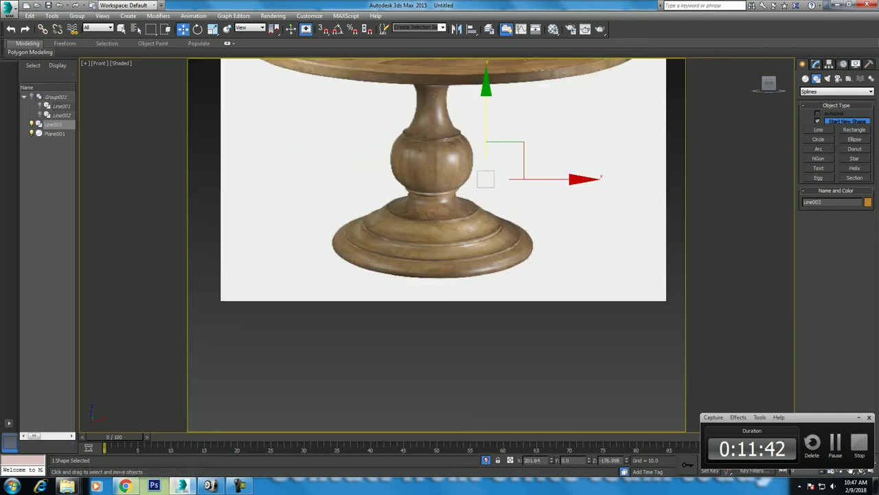
{"action": "middle_click_drag", "start_coordinate": [450, 261], "coordinate": [467, 241]}
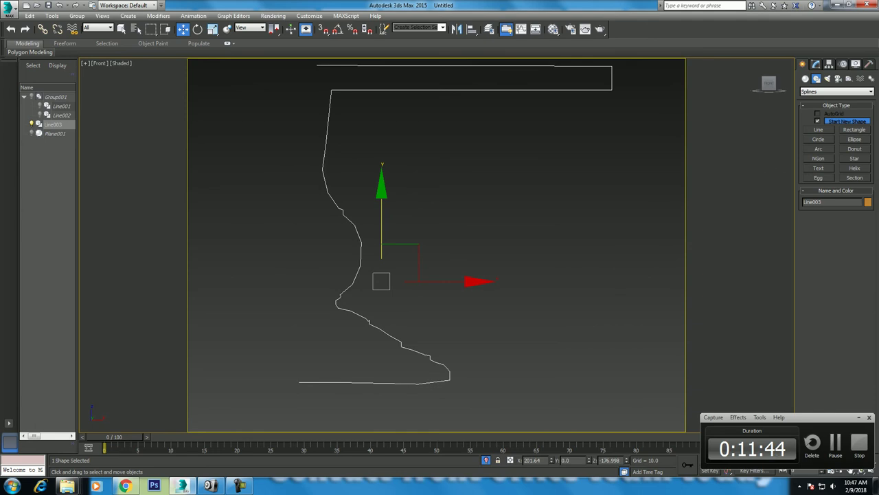
{"action": "scroll", "coordinate": [444, 294], "scroll_direction": "down", "scroll_amount": 2}
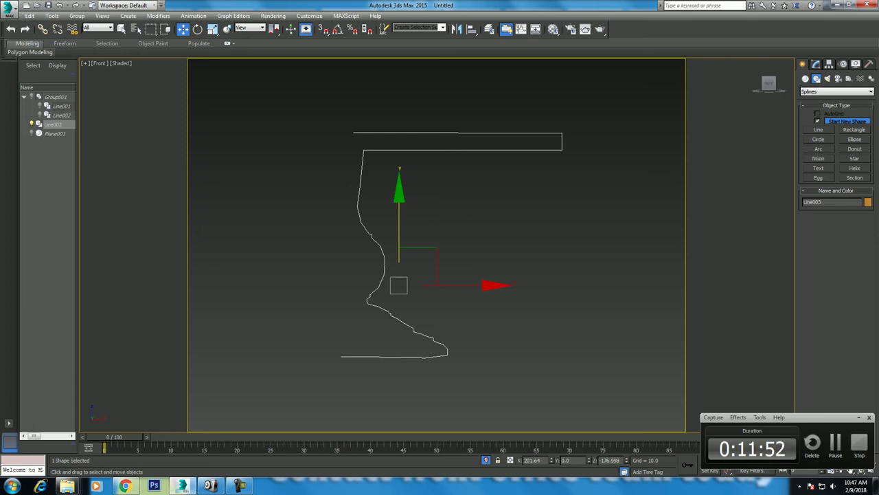
Bring up the table reference photo in ACDSee Quick View and park it at the left edge
{"action": "left_click", "coordinate": [210, 485]}
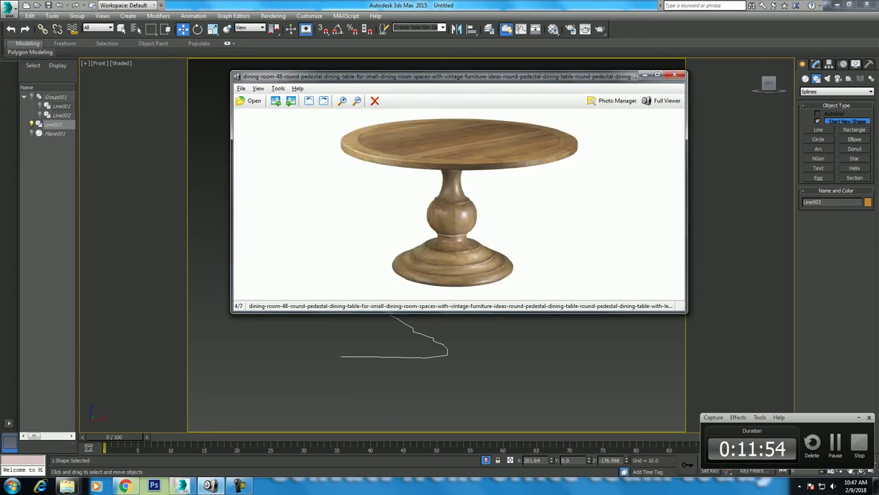
{"action": "left_click_drag", "start_coordinate": [439, 76], "coordinate": [81, 63]}
{"action": "middle_click_drag", "start_coordinate": [549, 206], "coordinate": [591, 202]}
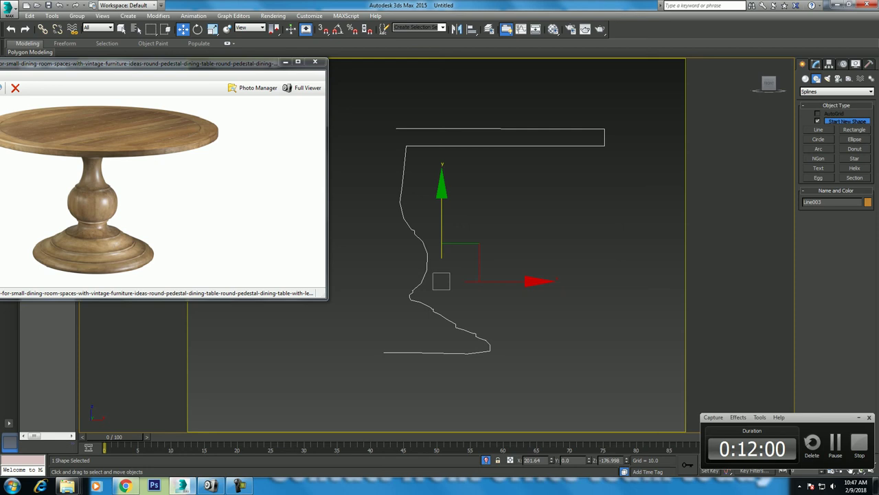
{"action": "scroll", "coordinate": [550, 68], "scroll_direction": "up", "scroll_amount": 4}
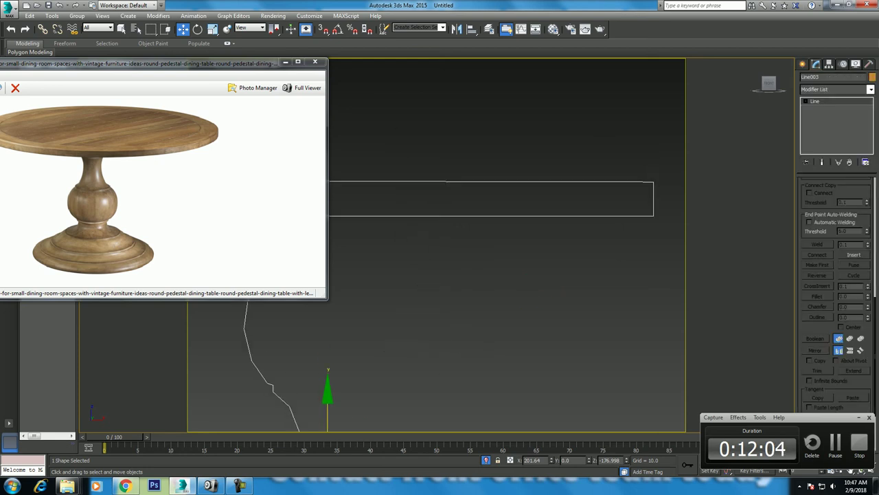
Apply a Lathe modifier to Line003
{"action": "left_click", "coordinate": [872, 89]}
{"action": "scroll", "coordinate": [835, 275], "scroll_direction": "down", "scroll_amount": 1}
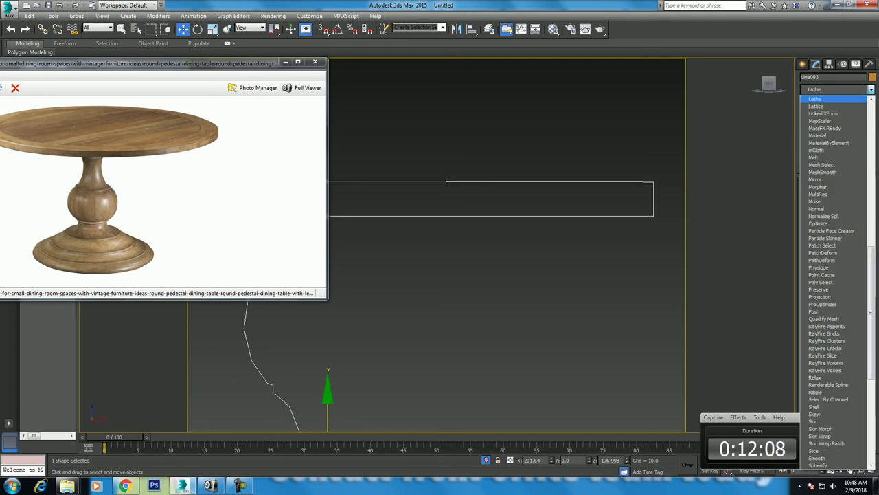
{"action": "key", "text": "Return"}
{"action": "scroll", "coordinate": [371, 357], "scroll_direction": "up", "scroll_amount": 2}
{"action": "scroll", "coordinate": [371, 357], "scroll_direction": "up", "scroll_amount": 2}
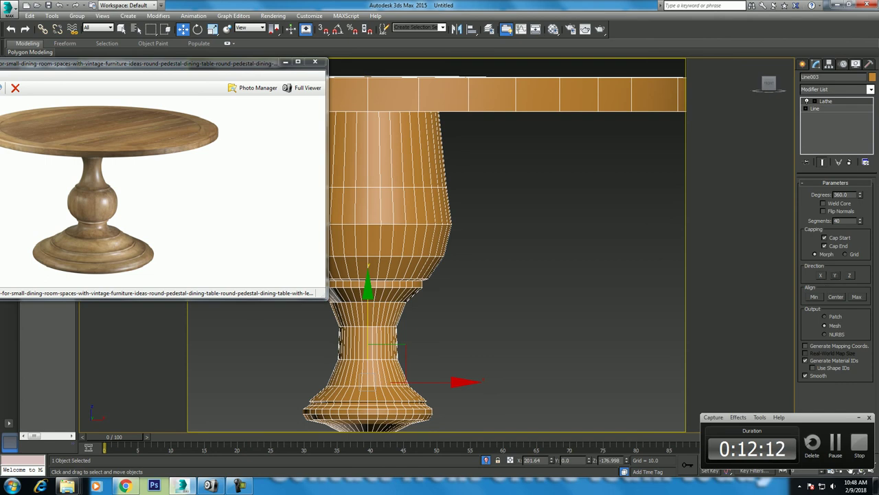
Compare the Lathe's Align Min and Center options, then select its Axis sub-object
{"action": "left_click", "coordinate": [814, 297]}
{"action": "scroll", "coordinate": [566, 278], "scroll_direction": "down", "scroll_amount": 2}
{"action": "scroll", "coordinate": [565, 279], "scroll_direction": "down", "scroll_amount": 1}
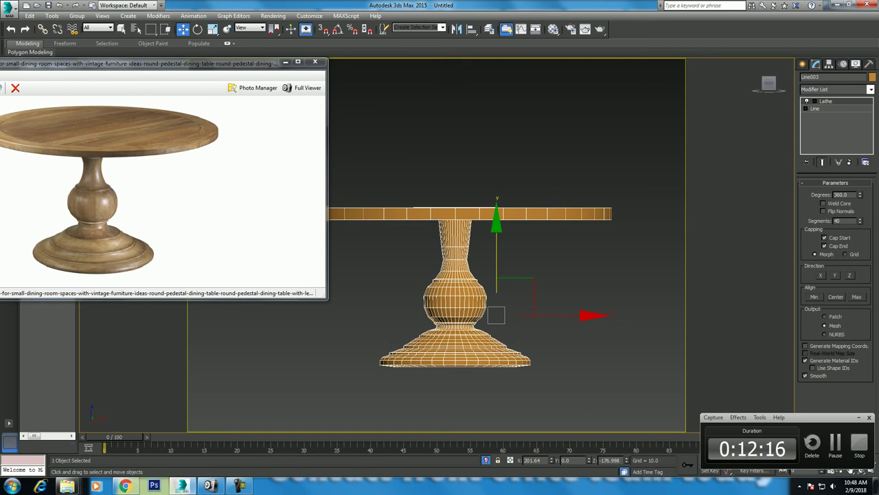
{"action": "left_click", "coordinate": [834, 274]}
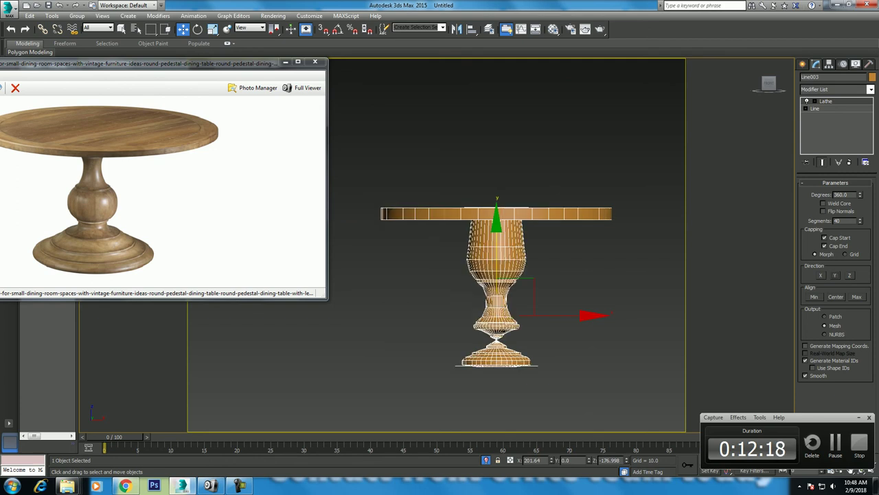
{"action": "left_click", "coordinate": [814, 296]}
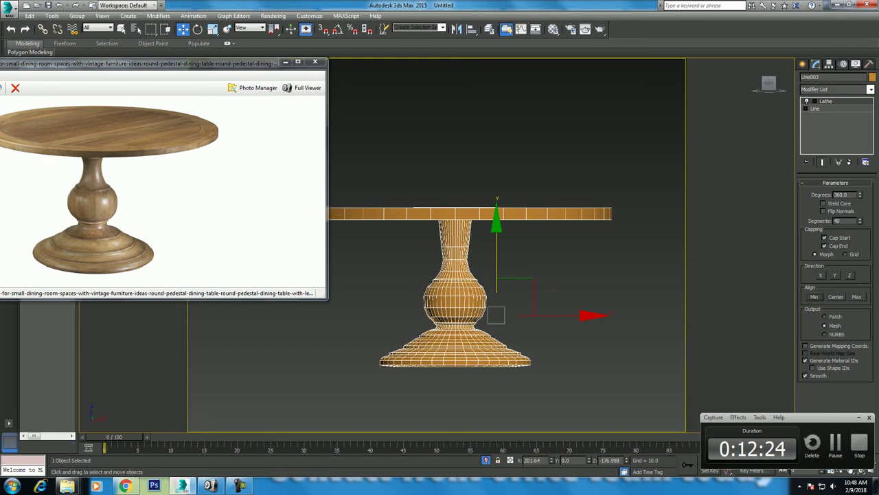
{"action": "left_click", "coordinate": [836, 275]}
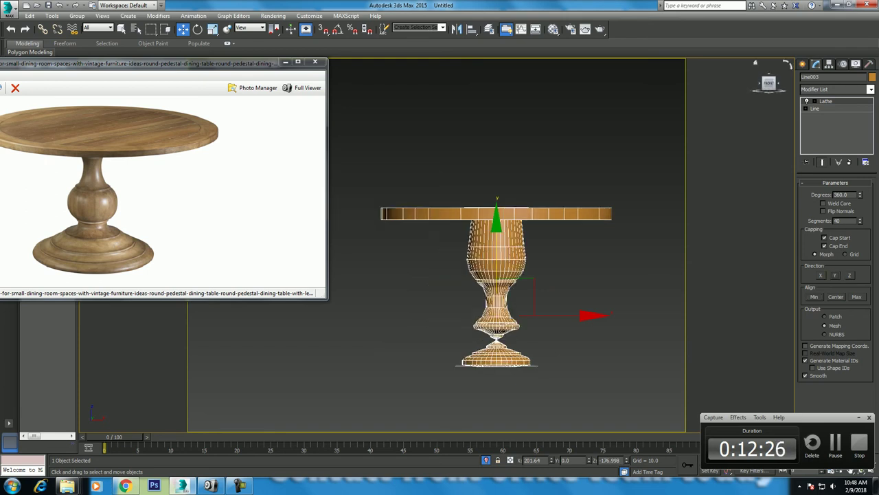
{"action": "left_click", "coordinate": [807, 101]}
{"action": "left_click", "coordinate": [829, 109]}
Unhide the reference image and shift the lathe axis along X to match the photo
{"action": "right_click", "coordinate": [624, 136]}
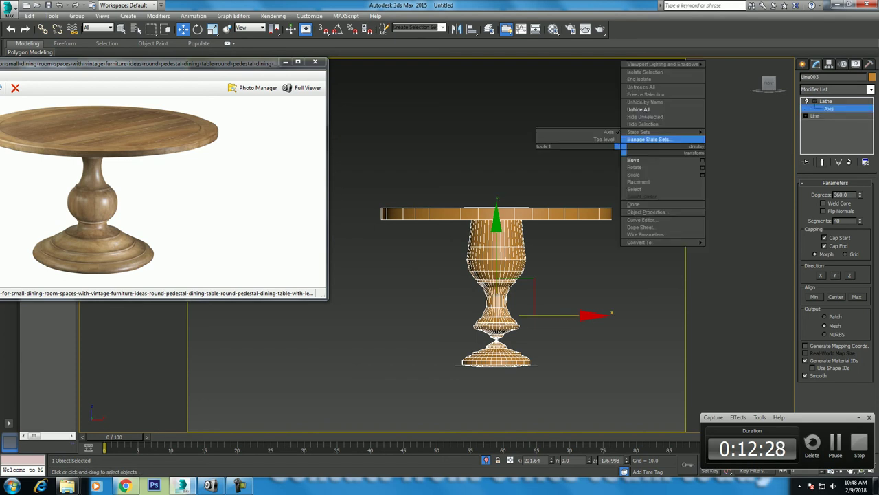
{"action": "left_click", "coordinate": [656, 111]}
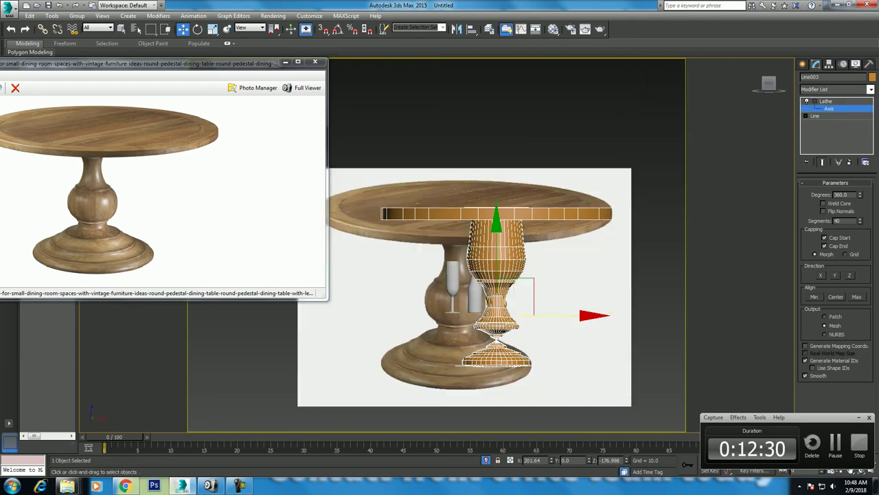
{"action": "left_click_drag", "start_coordinate": [556, 315], "coordinate": [516, 316]}
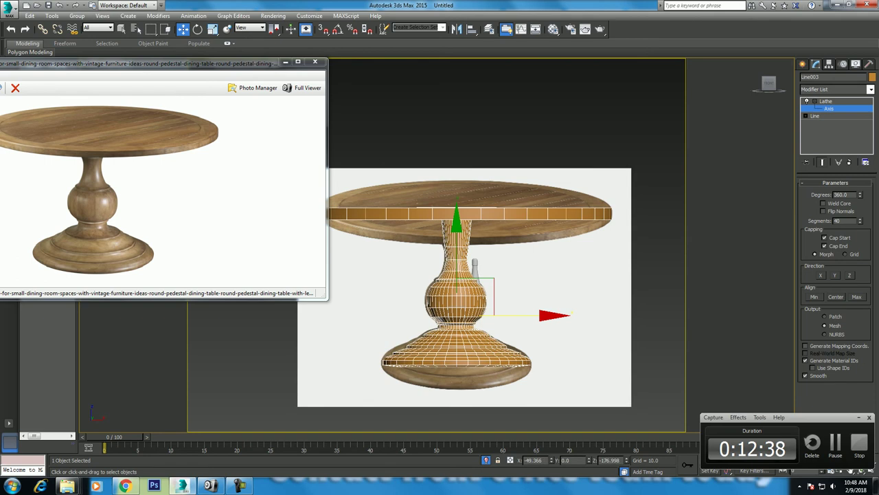
Frame the pedestal and switch to a perspective view to inspect the turned shape
{"action": "middle_click_drag", "start_coordinate": [517, 315], "coordinate": [604, 314]}
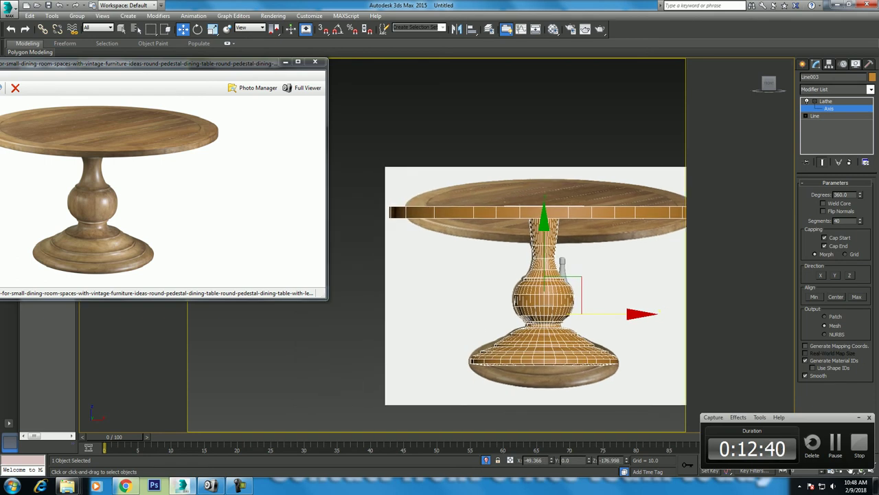
{"action": "scroll", "coordinate": [663, 337], "scroll_direction": "up", "scroll_amount": 4}
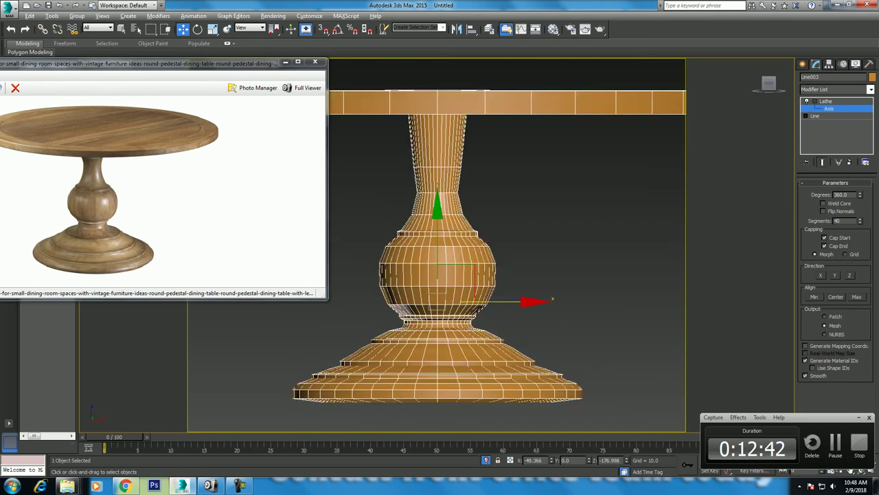
{"action": "middle_click_drag", "start_coordinate": [440, 274], "coordinate": [445, 265]}
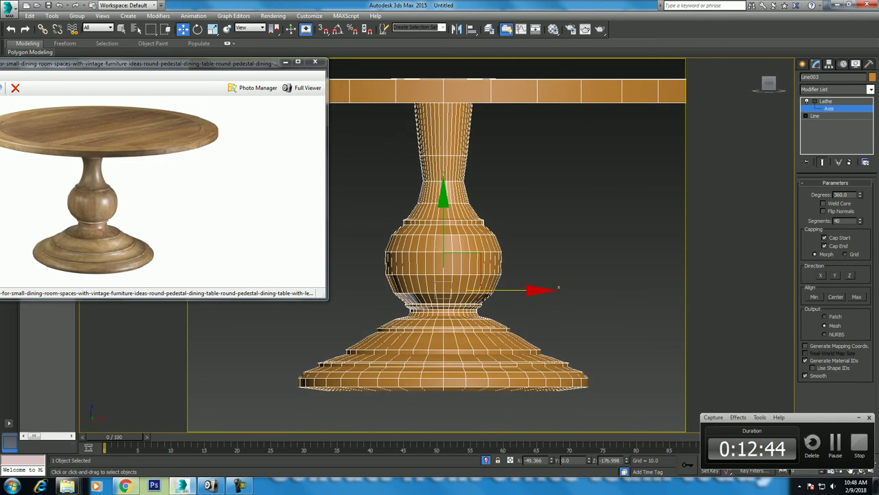
{"action": "key", "text": "p"}
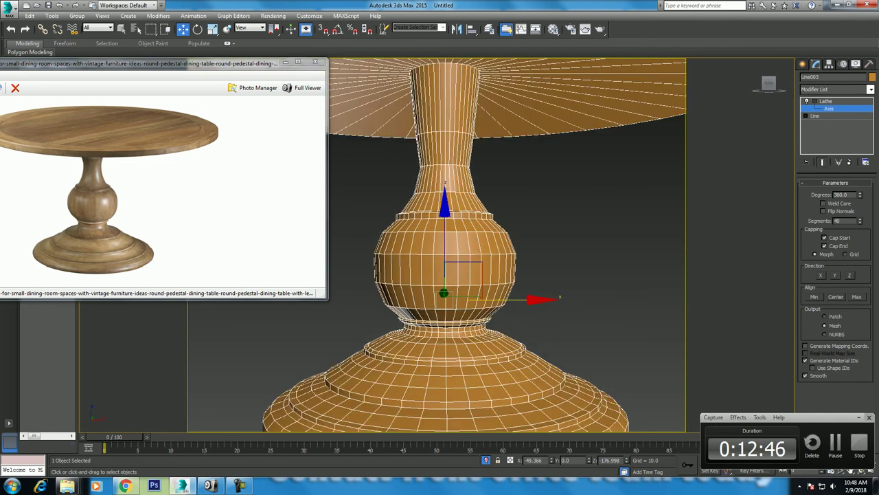
{"action": "key", "text": "ctrl+r"}
Look down on the tabletop and select Line003's centre profile vertex with Show End Result on
{"action": "key", "text": "z"}
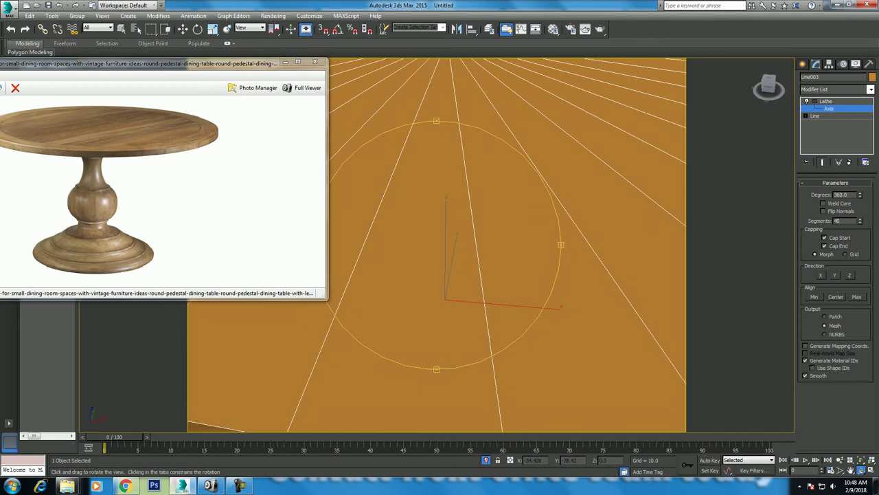
{"action": "left_click_drag", "start_coordinate": [440, 206], "coordinate": [440, 288]}
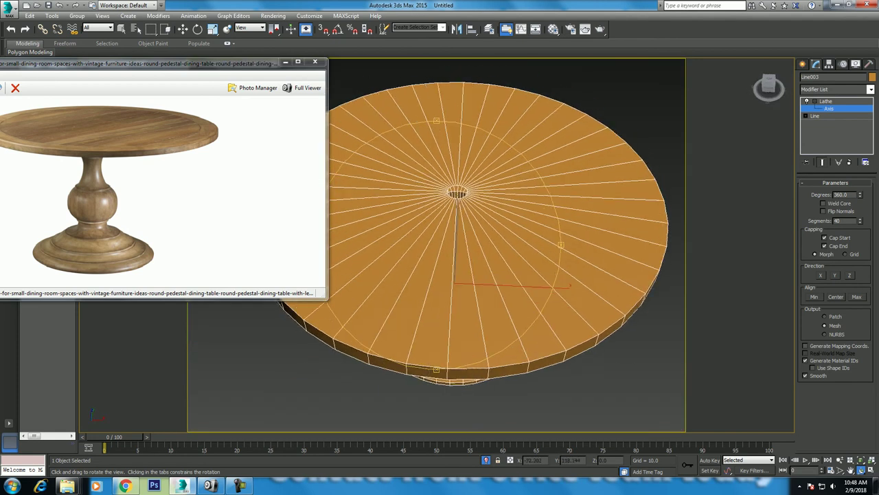
{"action": "key", "text": "w"}
{"action": "left_click", "coordinate": [806, 116]}
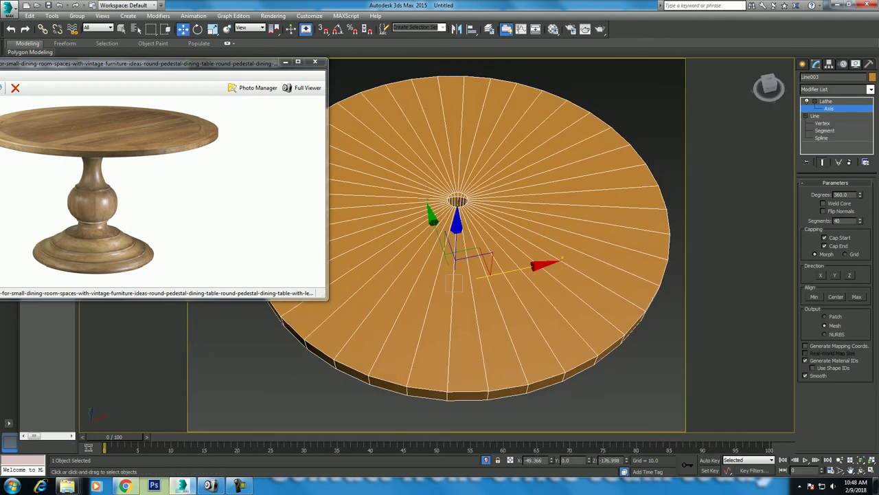
{"action": "left_click", "coordinate": [822, 123]}
{"action": "left_click_drag", "start_coordinate": [458, 189], "coordinate": [475, 205]}
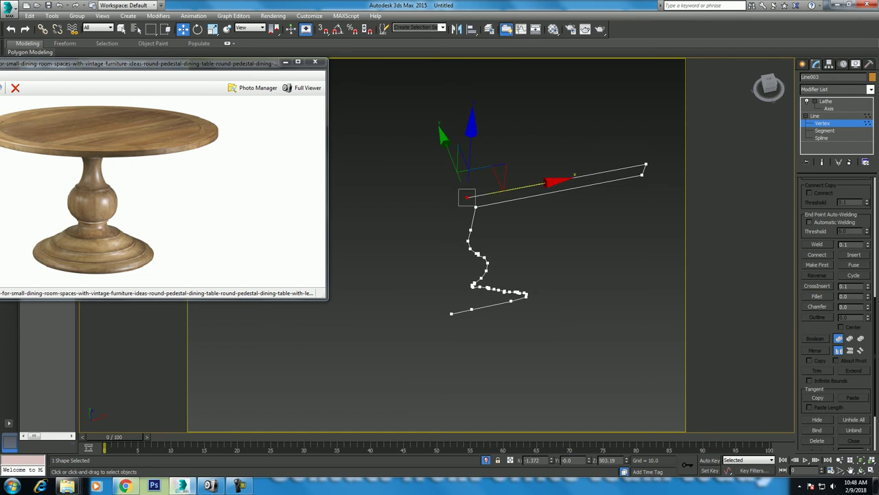
{"action": "left_click", "coordinate": [822, 162]}
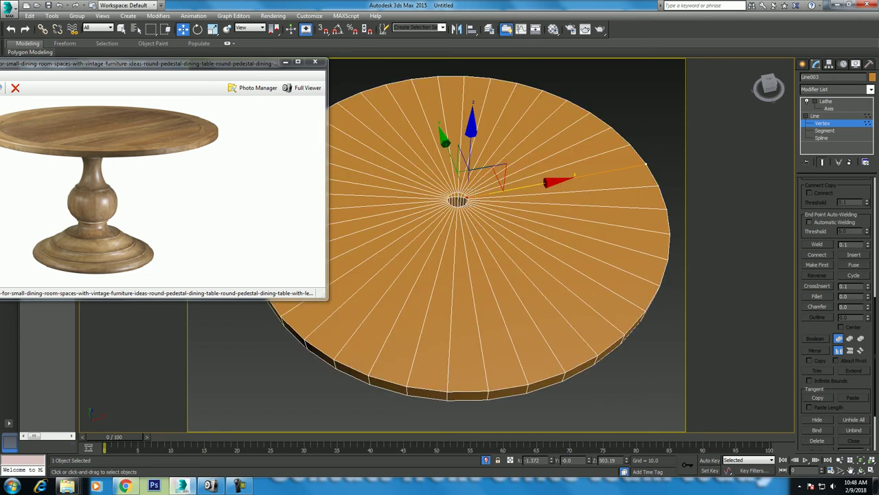
Move the centre vertices to leave a small hole with an inner ring around it
{"action": "left_click_drag", "start_coordinate": [481, 190], "coordinate": [458, 199]}
{"action": "left_click", "coordinate": [457, 199]}
{"action": "left_click_drag", "start_coordinate": [458, 199], "coordinate": [487, 218]}
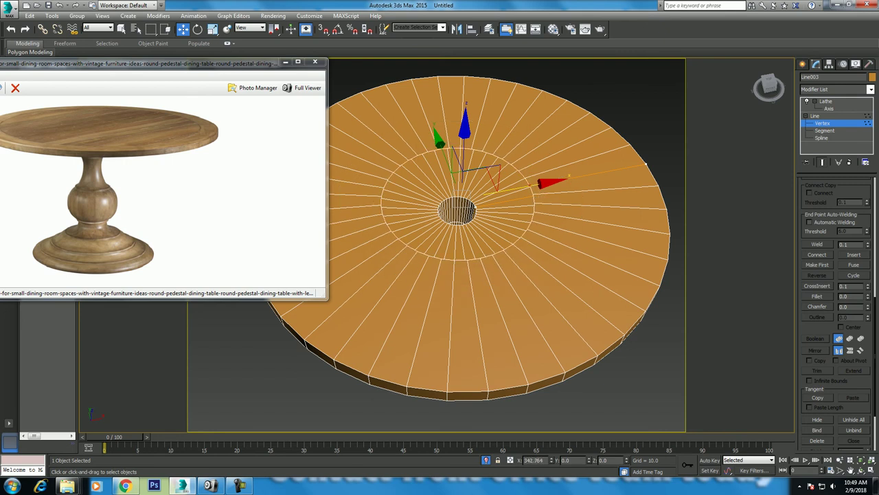
{"action": "left_click", "coordinate": [826, 101]}
{"action": "left_click", "coordinate": [871, 89]}
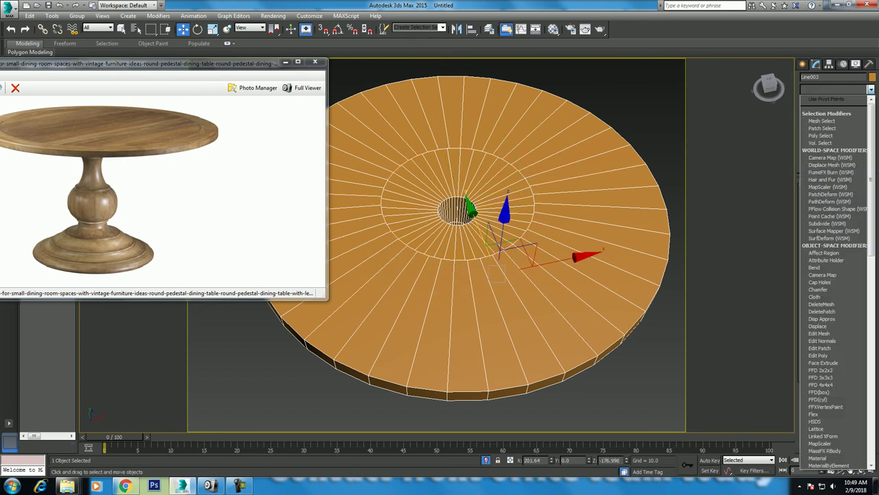
Apply a Cap Holes modifier to Line003 to seal the tabletop's centre hole
{"action": "key", "text": "c"}
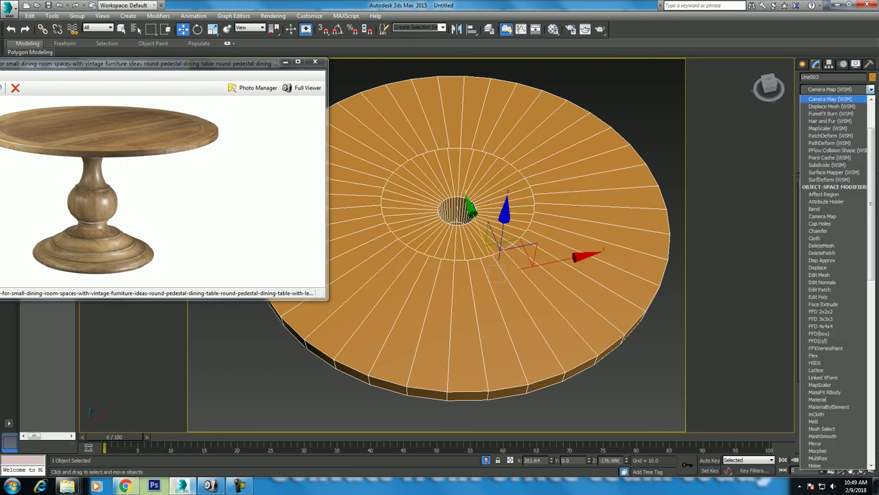
{"action": "key", "text": "c"}
{"action": "key", "text": "c"}
{"action": "key", "text": "Return"}
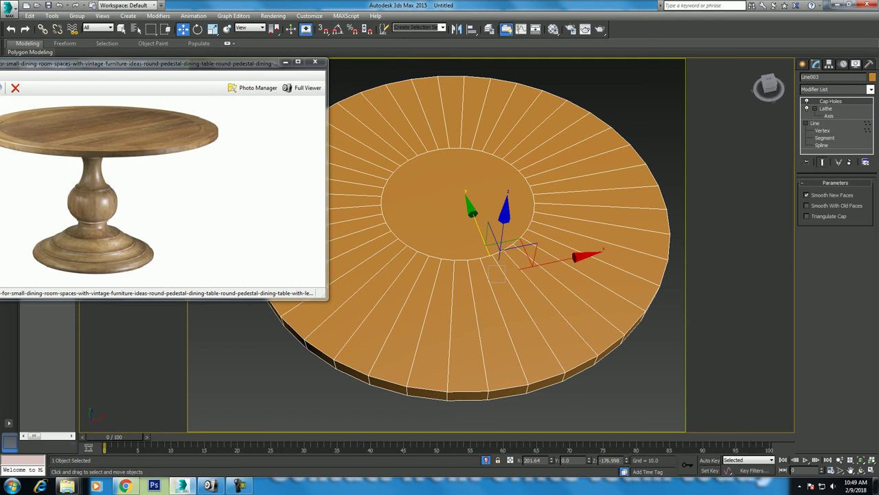
At Vertex level, pull the profile's inner vertex inward to shrink the tabletop's inner circle
{"action": "left_click", "coordinate": [822, 130]}
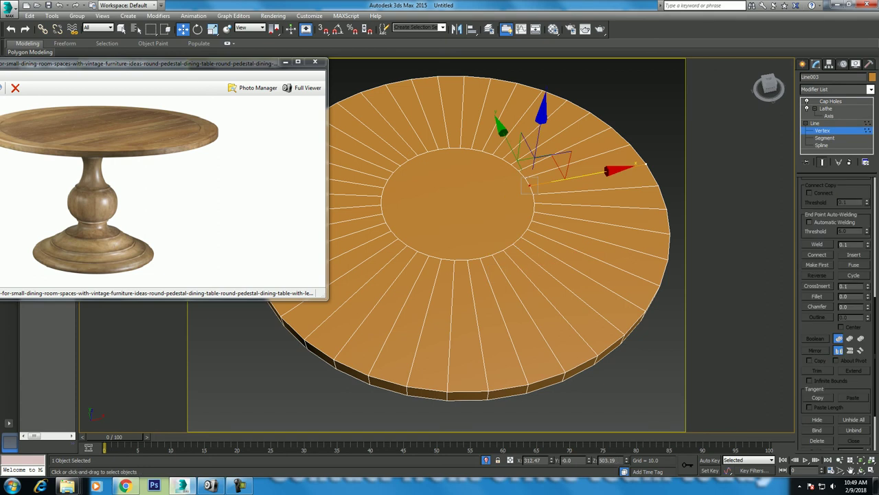
{"action": "mouse_move", "coordinate": [529, 184]}
{"action": "left_mouse_down"}
{"action": "mouse_move", "coordinate": [495, 193]}
{"action": "mouse_move", "coordinate": [517, 190]}
{"action": "left_mouse_up"}
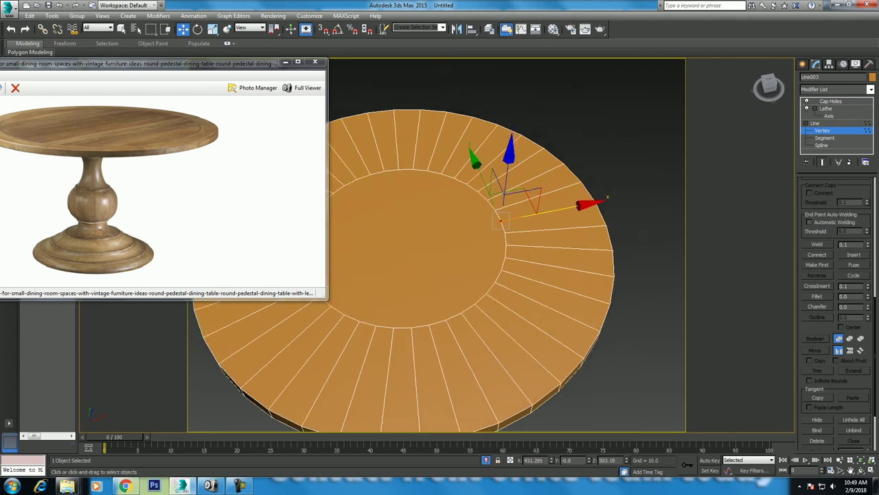
{"action": "scroll", "coordinate": [519, 198], "scroll_direction": "up", "scroll_amount": 2}
{"action": "scroll", "coordinate": [518, 198], "scroll_direction": "up", "scroll_amount": 1}
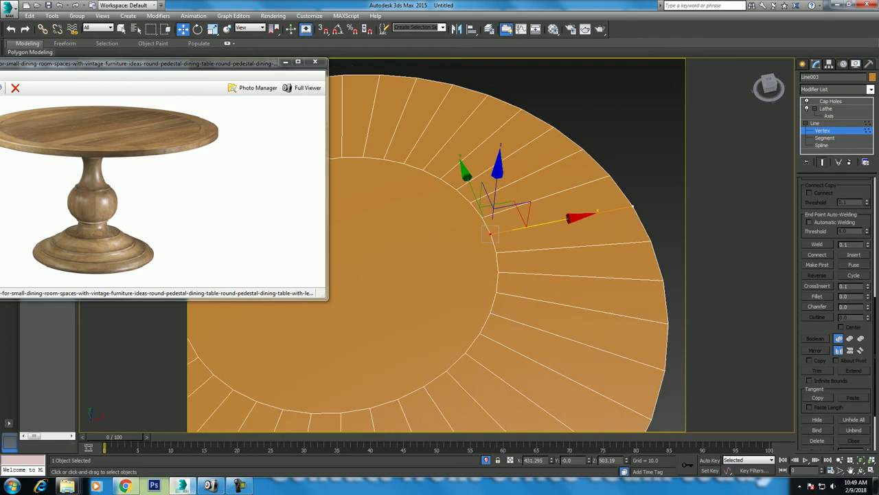
Refine the profile to add a vertex, creating an extra ring on the tabletop
{"action": "right_click", "coordinate": [548, 194]}
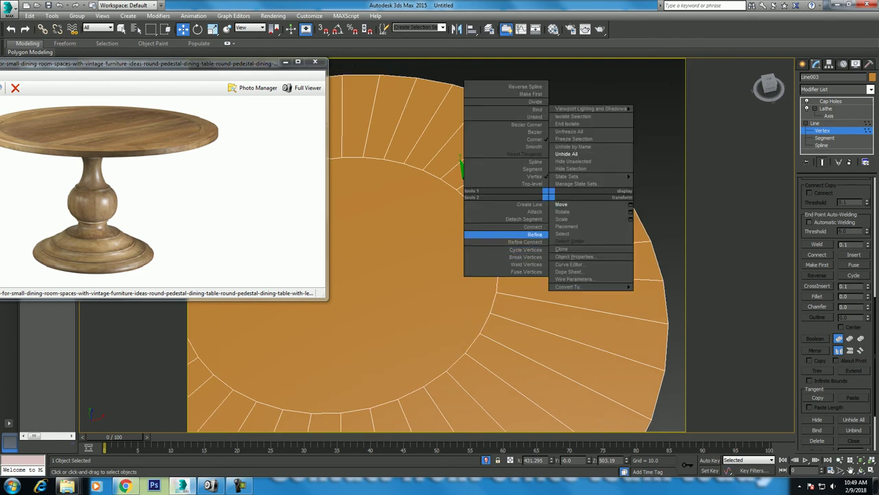
{"action": "left_click", "coordinate": [536, 234]}
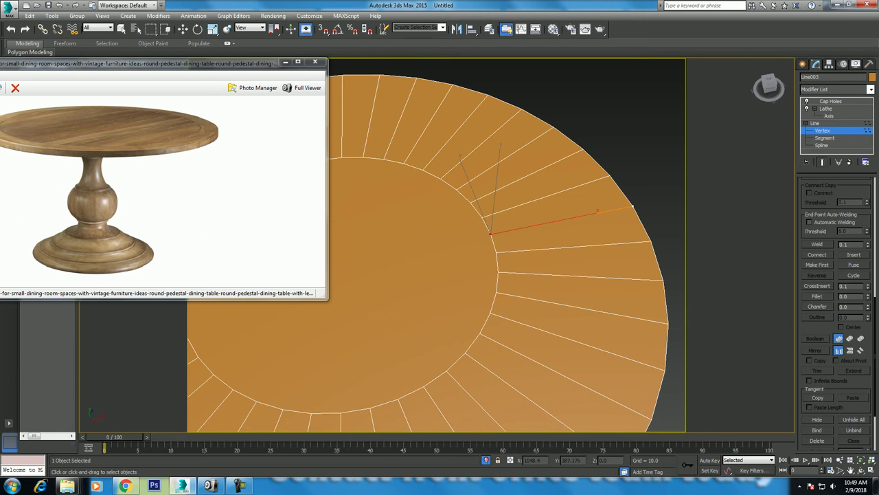
{"action": "left_click", "coordinate": [590, 214]}
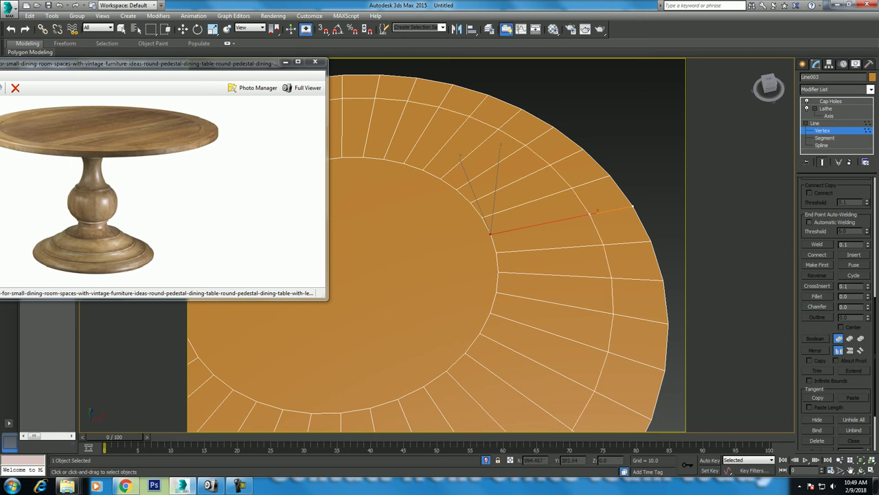
{"action": "key", "text": "w"}
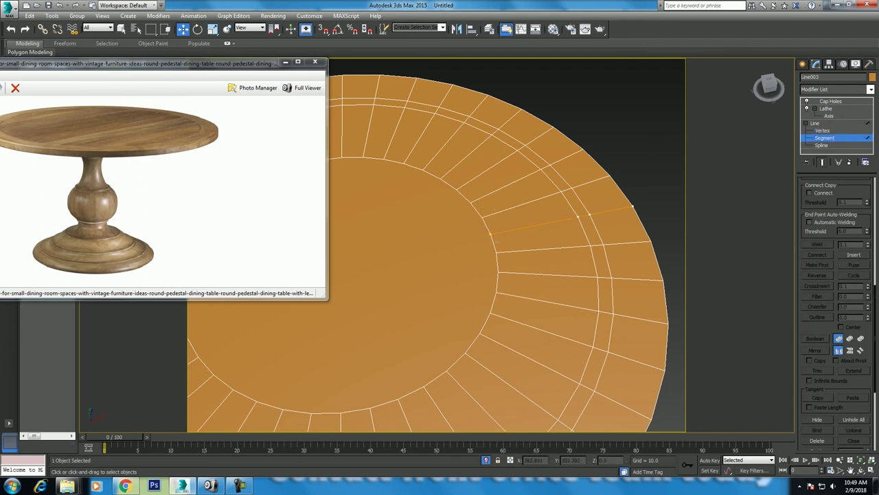
{"action": "left_click", "coordinate": [632, 206]}
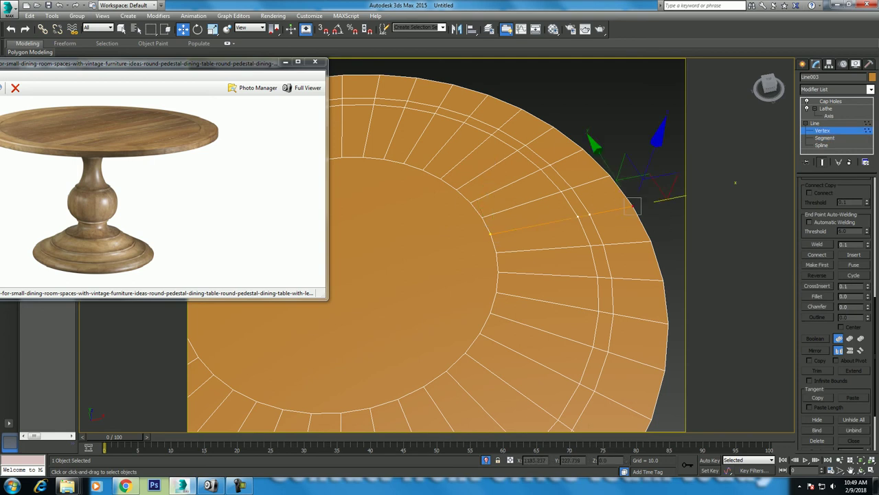
At Segment level, lower the outer-ring segment in Z to form a recessed band near the rim
{"action": "key", "text": "2"}
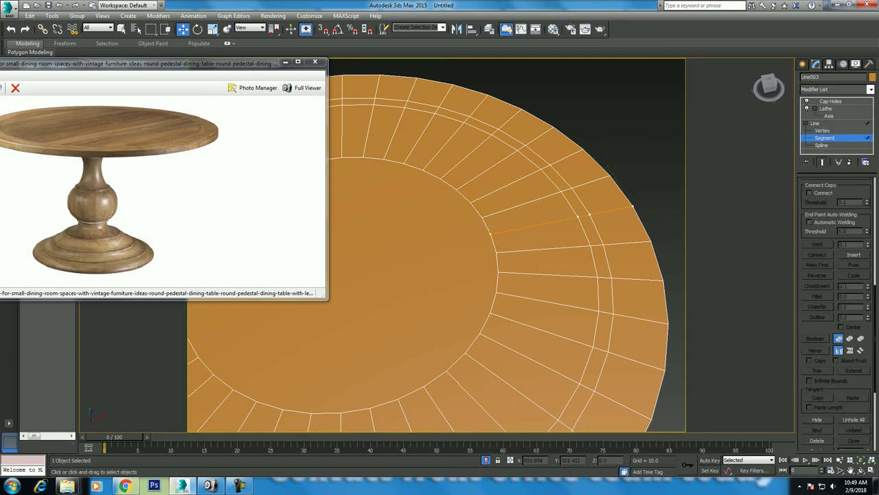
{"action": "left_click", "coordinate": [563, 219]}
{"action": "left_click_drag", "start_coordinate": [543, 175], "coordinate": [542, 206]}
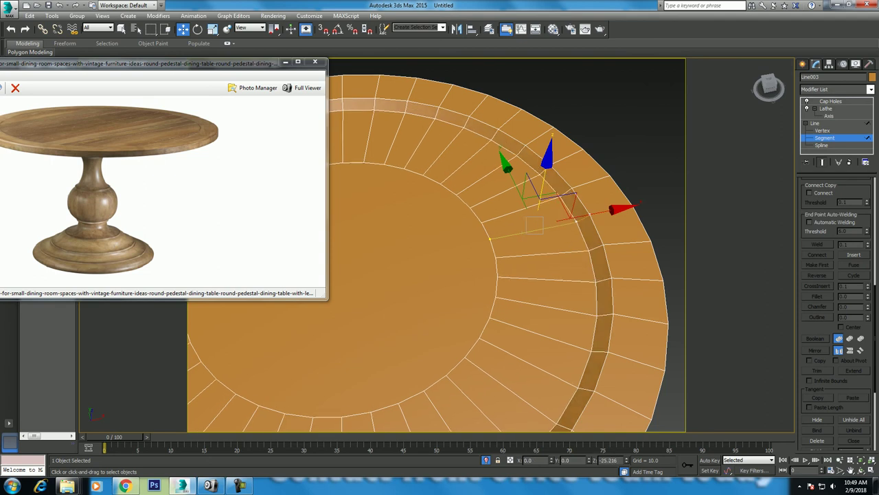
{"action": "left_click_drag", "start_coordinate": [604, 210], "coordinate": [618, 213]}
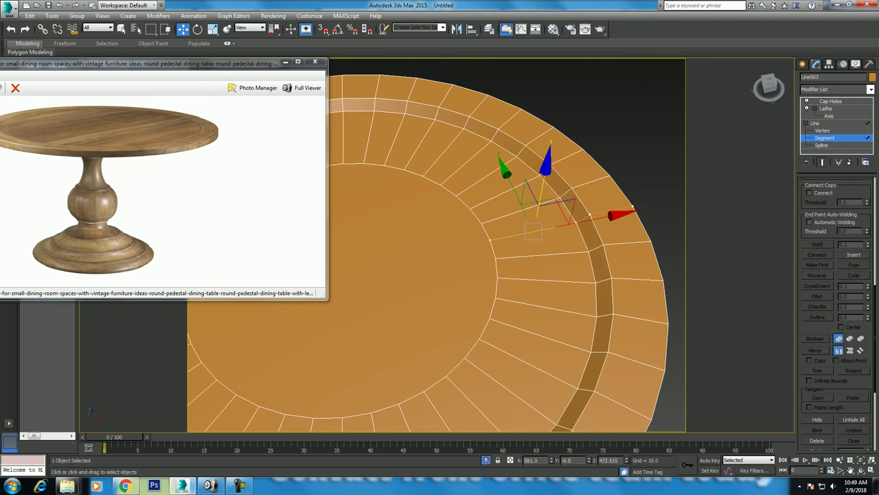
{"action": "left_click_drag", "start_coordinate": [547, 164], "coordinate": [546, 162]}
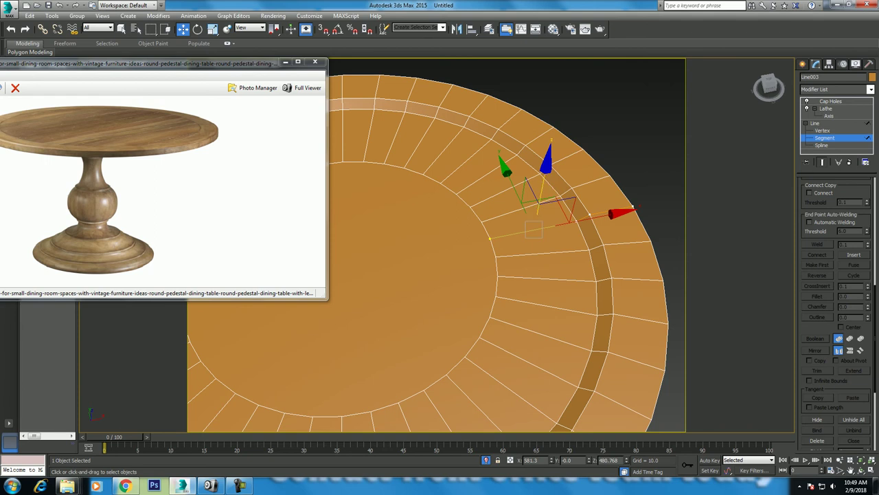
In the Front view, push the tabletop's edge segment outward
{"action": "key", "text": "f"}
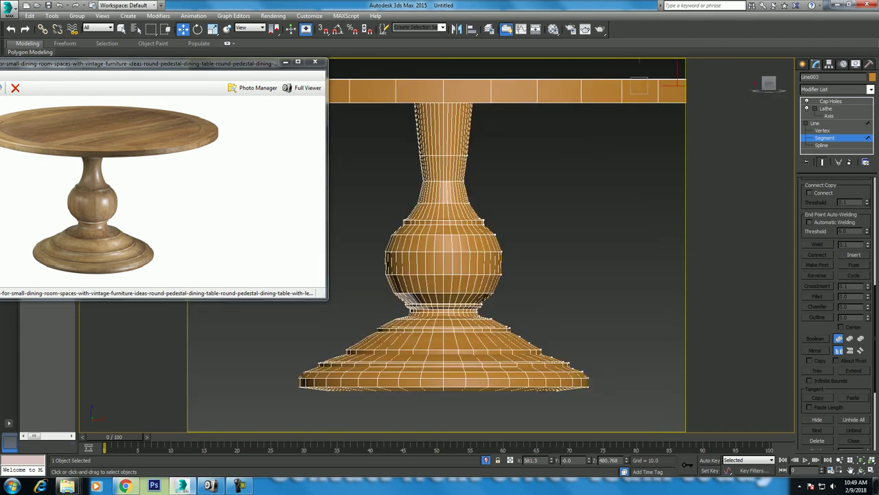
{"action": "middle_click_drag", "start_coordinate": [440, 241], "coordinate": [437, 258]}
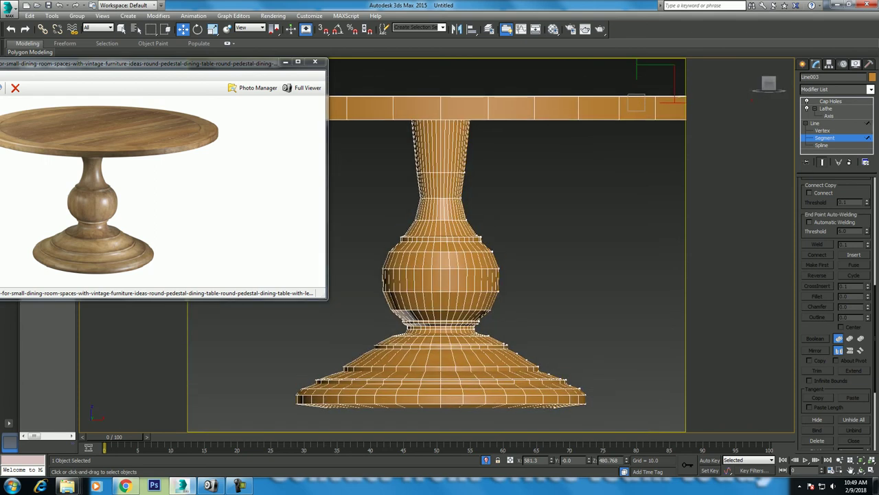
{"action": "middle_click_drag", "start_coordinate": [619, 206], "coordinate": [423, 261]}
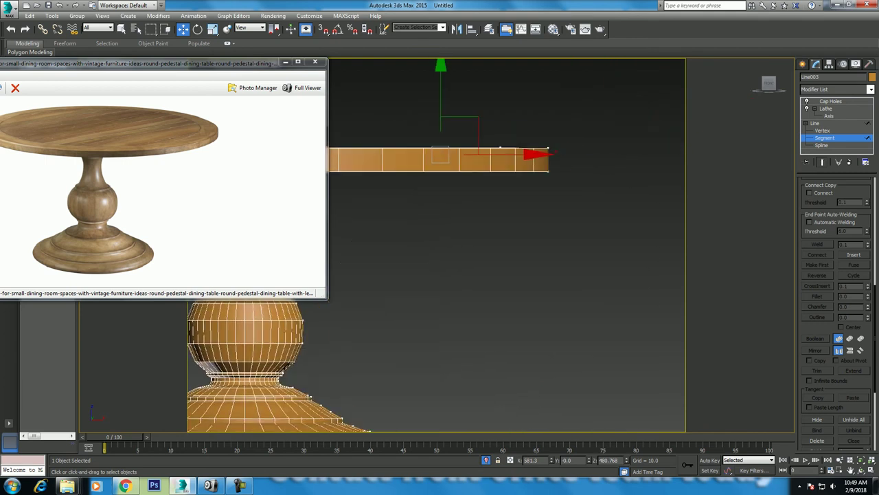
{"action": "left_click", "coordinate": [411, 160]}
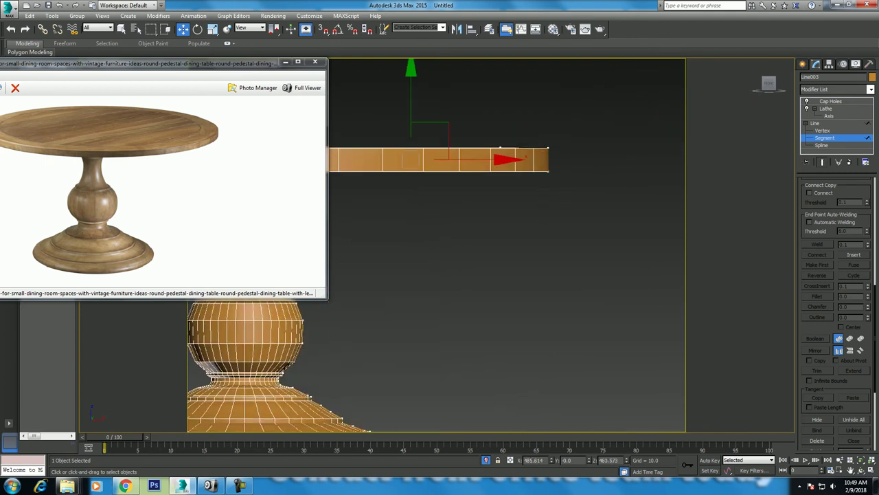
{"action": "left_click_drag", "start_coordinate": [410, 159], "coordinate": [440, 158]}
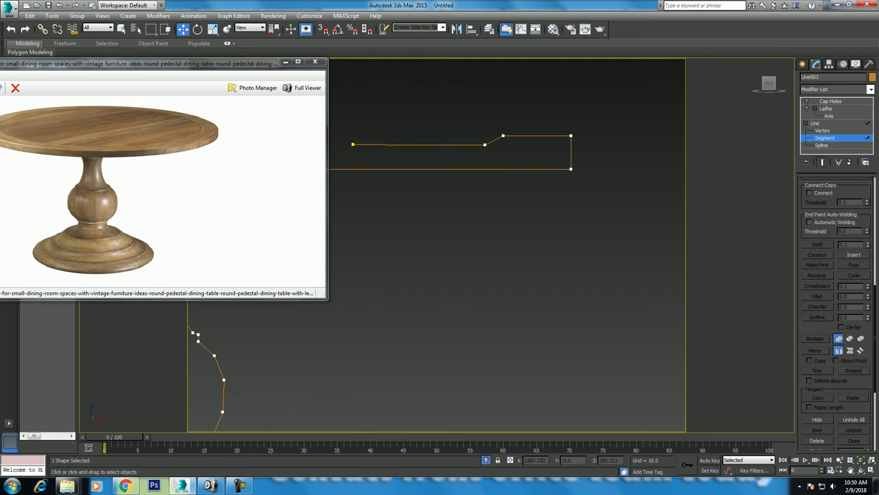
Select the tabletop's two outer corner vertices and round them with Fillet
{"action": "key", "text": "1"}
{"action": "left_click_drag", "start_coordinate": [559, 93], "coordinate": [632, 200]}
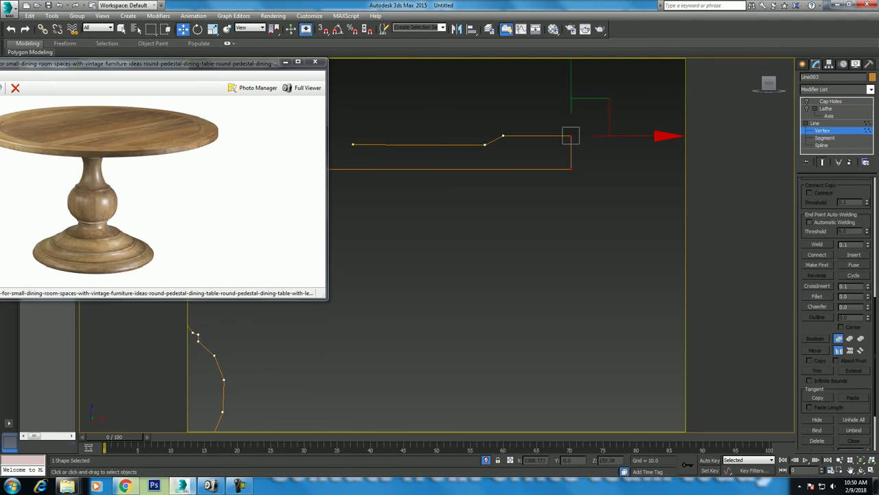
{"action": "left_click", "coordinate": [817, 296]}
{"action": "scroll", "coordinate": [570, 138], "scroll_direction": "up", "scroll_amount": 3}
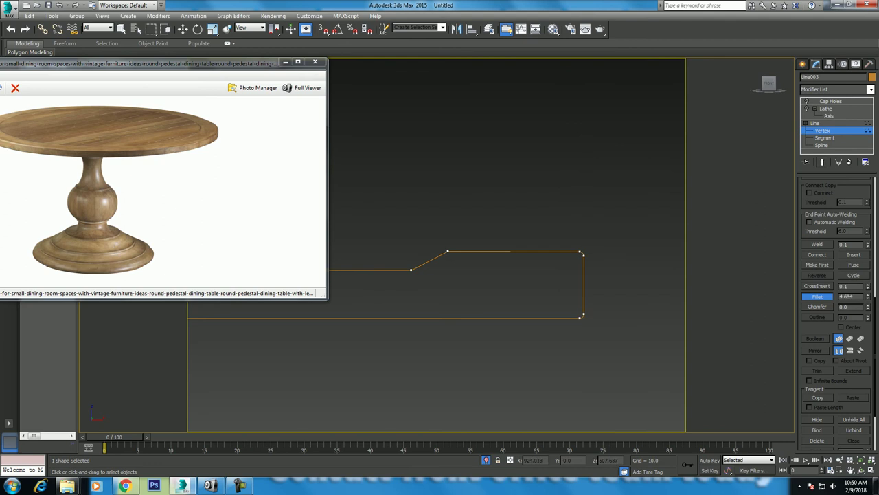
{"action": "middle_click_drag", "start_coordinate": [412, 275], "coordinate": [606, 149]}
{"action": "scroll", "coordinate": [402, 387], "scroll_direction": "down", "scroll_amount": 2}
{"action": "middle_click_drag", "start_coordinate": [402, 387], "coordinate": [318, 418]}
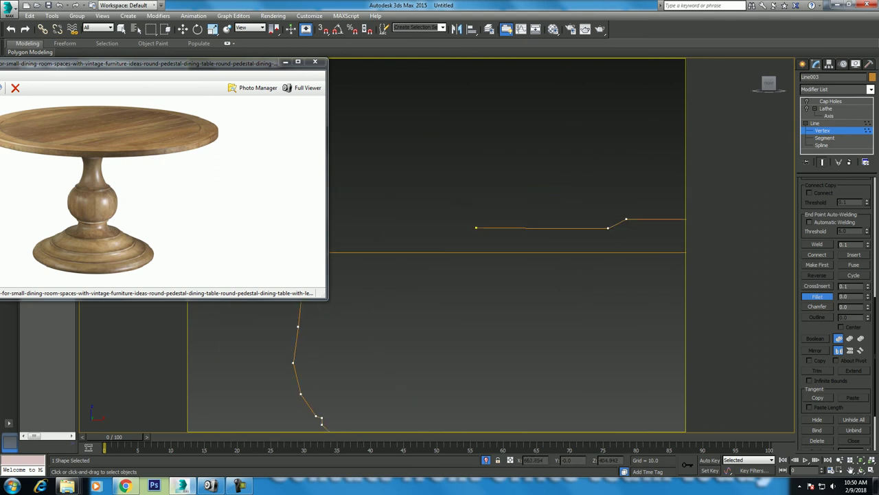
{"action": "scroll", "coordinate": [437, 264], "scroll_direction": "up", "scroll_amount": 2}
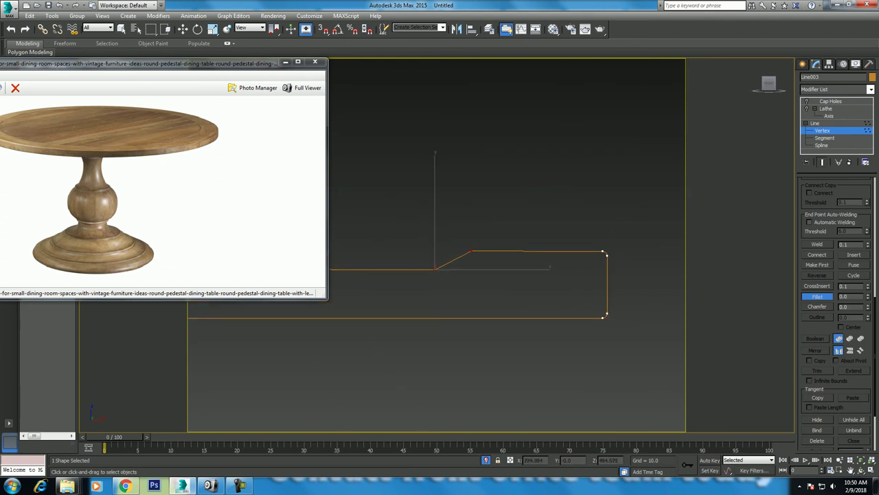
{"action": "left_click_drag", "start_coordinate": [867, 296], "coordinate": [867, 286]}
Select the lower vertices on the pedestal's upper profile
{"action": "scroll", "coordinate": [440, 275], "scroll_direction": "up", "scroll_amount": 1}
{"action": "middle_click_drag", "start_coordinate": [440, 274], "coordinate": [426, 226]}
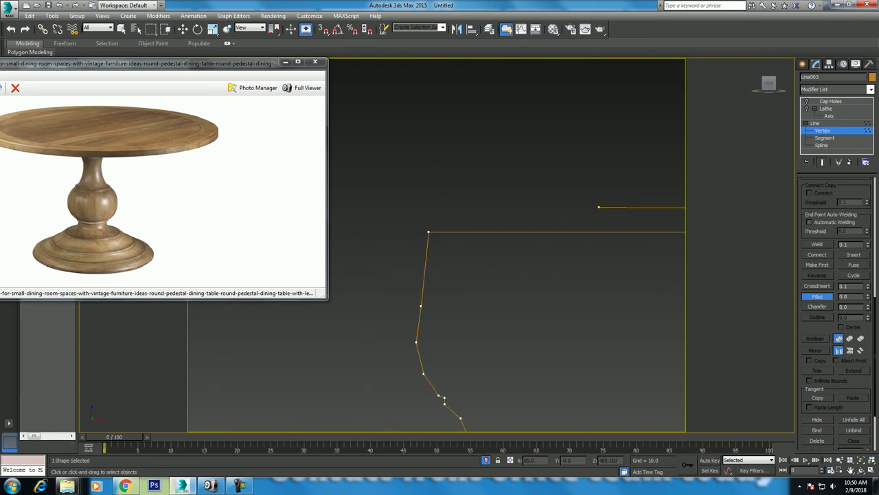
{"action": "left_click_drag", "start_coordinate": [430, 235], "coordinate": [426, 237]}
{"action": "middle_click_drag", "start_coordinate": [439, 309], "coordinate": [458, 184]}
{"action": "middle_click_drag", "start_coordinate": [481, 274], "coordinate": [480, 233]}
{"action": "left_click_drag", "start_coordinate": [476, 237], "coordinate": [515, 328]}
Set the selected and upper pedestal profile vertices to Smooth for a rounded curve
{"action": "key", "text": "w"}
{"action": "right_click", "coordinate": [520, 231]}
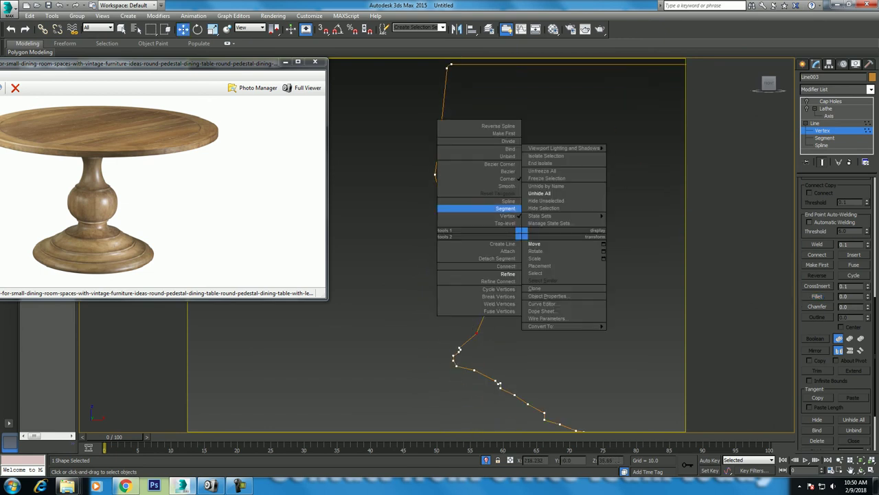
{"action": "left_click", "coordinate": [481, 185]}
{"action": "left_click_drag", "start_coordinate": [460, 113], "coordinate": [429, 195]}
{"action": "right_click", "coordinate": [442, 160]}
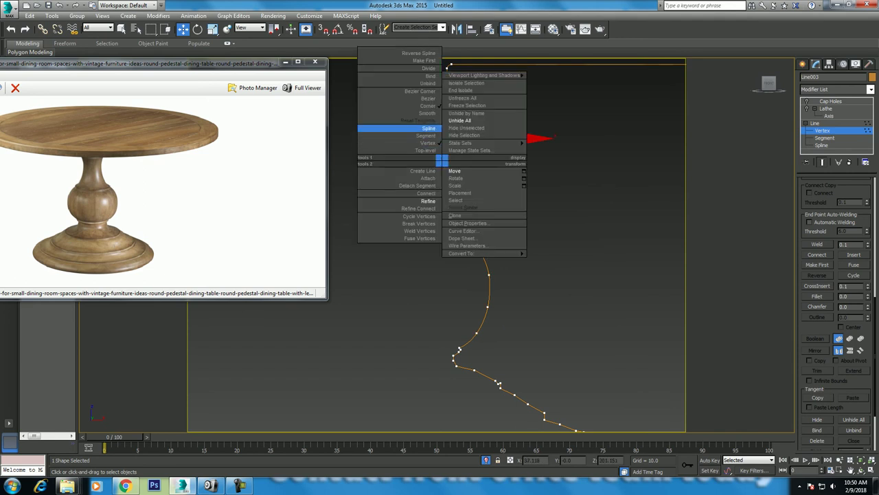
{"action": "left_click", "coordinate": [426, 113]}
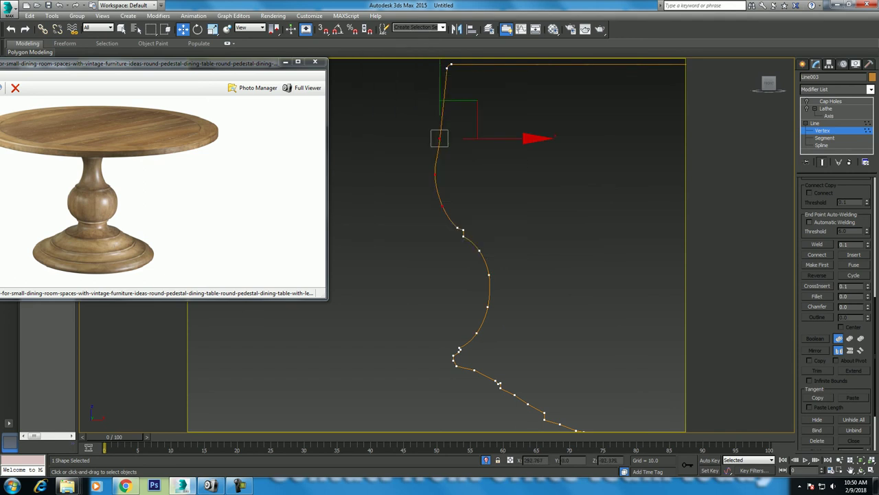
Make the lower base vertices and another base vertex Smooth
{"action": "middle_click_drag", "start_coordinate": [481, 309], "coordinate": [481, 165]}
{"action": "scroll", "coordinate": [467, 296], "scroll_direction": "up", "scroll_amount": 2}
{"action": "left_click_drag", "start_coordinate": [450, 270], "coordinate": [483, 318]}
{"action": "right_click", "coordinate": [486, 269]}
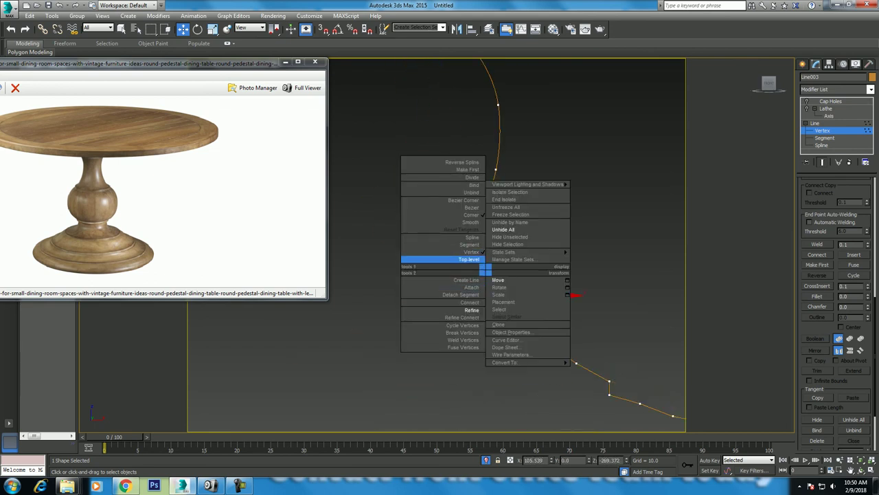
{"action": "left_click", "coordinate": [471, 222]}
{"action": "middle_click_drag", "start_coordinate": [471, 222], "coordinate": [428, 145]}
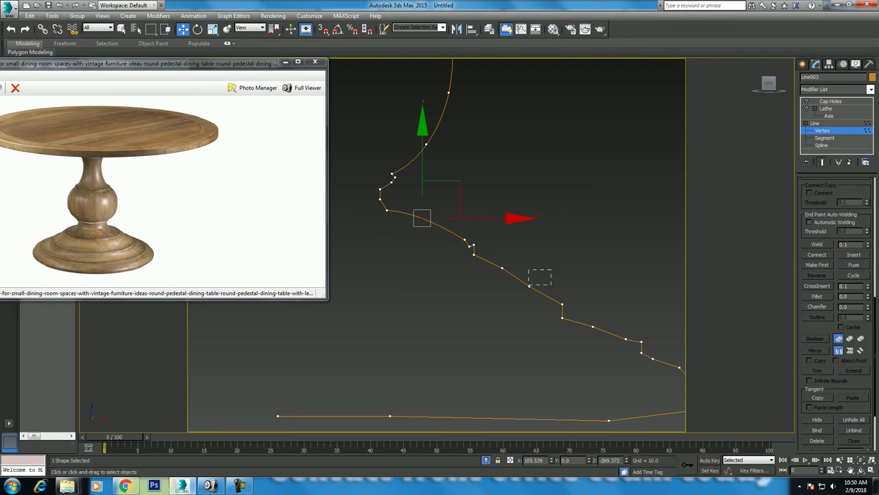
{"action": "left_click", "coordinate": [530, 284]}
{"action": "right_click", "coordinate": [524, 253]}
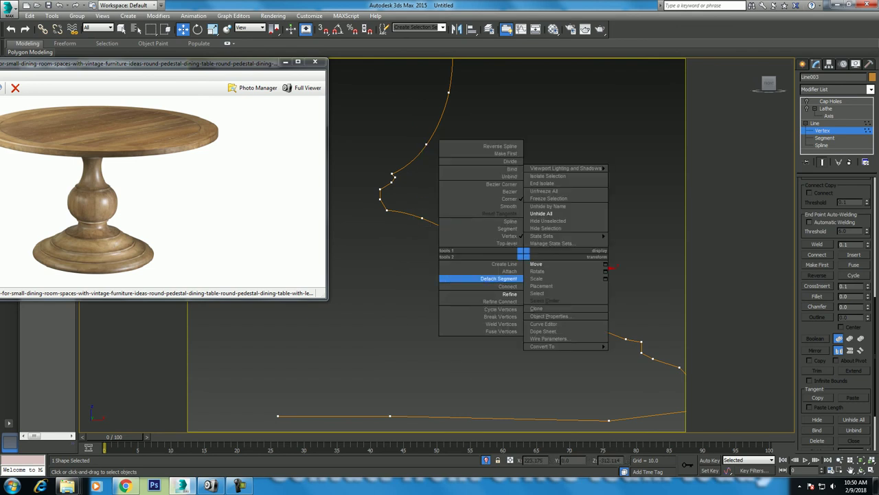
{"action": "left_click", "coordinate": [508, 205]}
Nudge a base vertex slightly up and right, and smooth another vertex on the base's edge
{"action": "middle_click_drag", "start_coordinate": [501, 268], "coordinate": [447, 232]}
{"action": "left_click_drag", "start_coordinate": [492, 231], "coordinate": [493, 229]}
{"action": "left_click_drag", "start_coordinate": [550, 299], "coordinate": [570, 310]}
{"action": "right_click", "coordinate": [533, 293]}
{"action": "left_click", "coordinate": [522, 246]}
Lift the bottom vertex of the base so the pedestal foot's underside slopes
{"action": "middle_click_drag", "start_coordinate": [570, 299], "coordinate": [502, 275]}
{"action": "left_click_drag", "start_coordinate": [485, 357], "coordinate": [485, 342]}
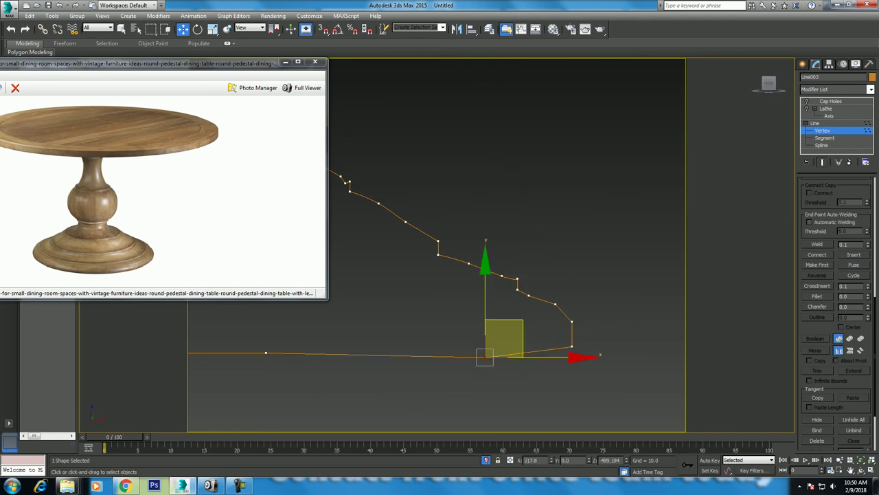
{"action": "middle_click_drag", "start_coordinate": [485, 342], "coordinate": [615, 263]}
{"action": "left_click", "coordinate": [484, 336]}
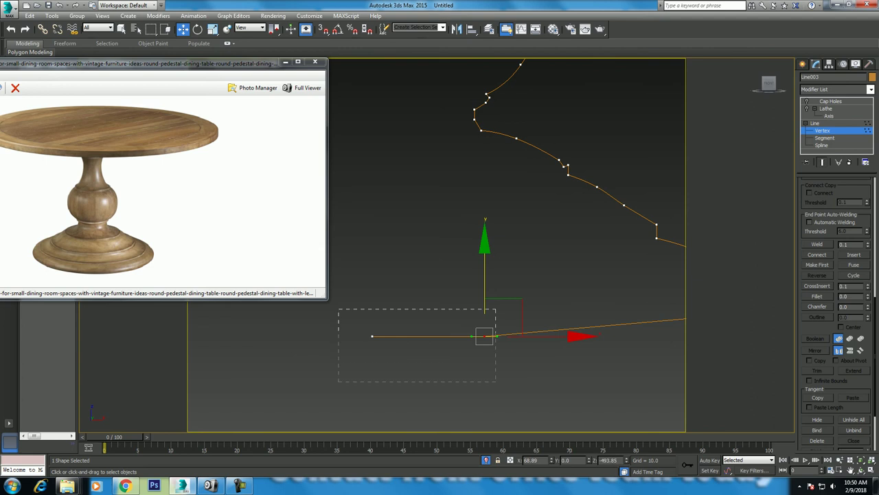
{"action": "left_click_drag", "start_coordinate": [485, 336], "coordinate": [484, 294]}
Shift a profile vertex left along X and reset its tangents
{"action": "scroll", "coordinate": [386, 318], "scroll_direction": "down", "scroll_amount": 3}
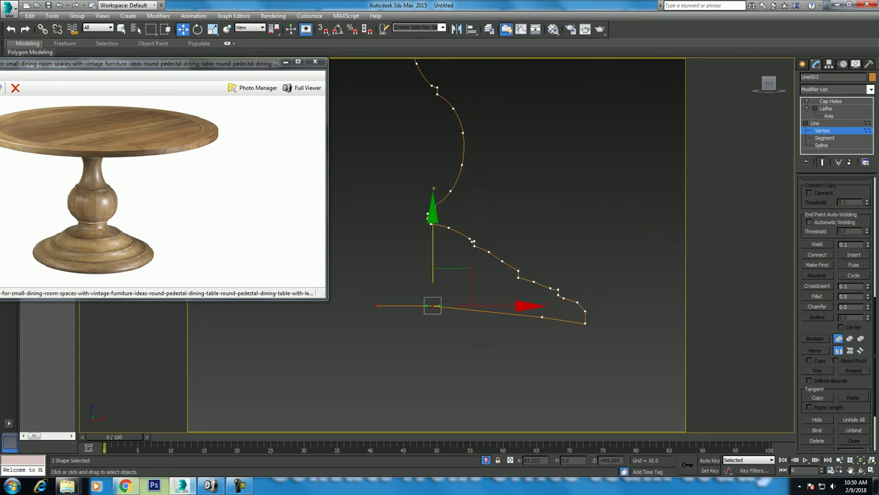
{"action": "left_click_drag", "start_coordinate": [432, 306], "coordinate": [376, 306]}
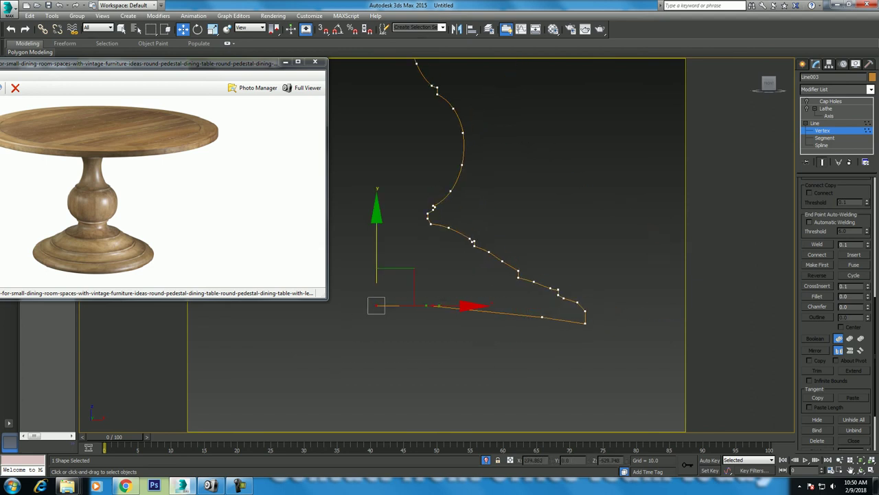
{"action": "right_click", "coordinate": [431, 288]}
{"action": "left_click", "coordinate": [405, 249]}
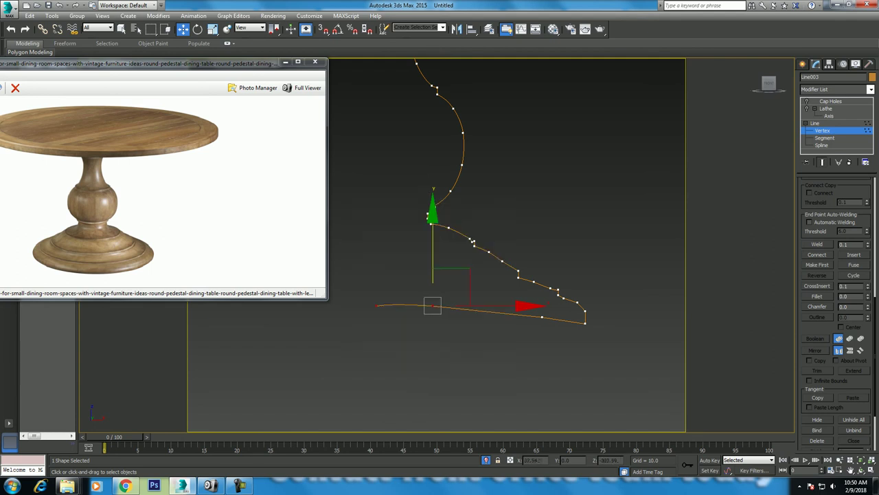
{"action": "middle_click_drag", "start_coordinate": [426, 309], "coordinate": [386, 312]}
{"action": "scroll", "coordinate": [386, 312], "scroll_direction": "up", "scroll_amount": 3}
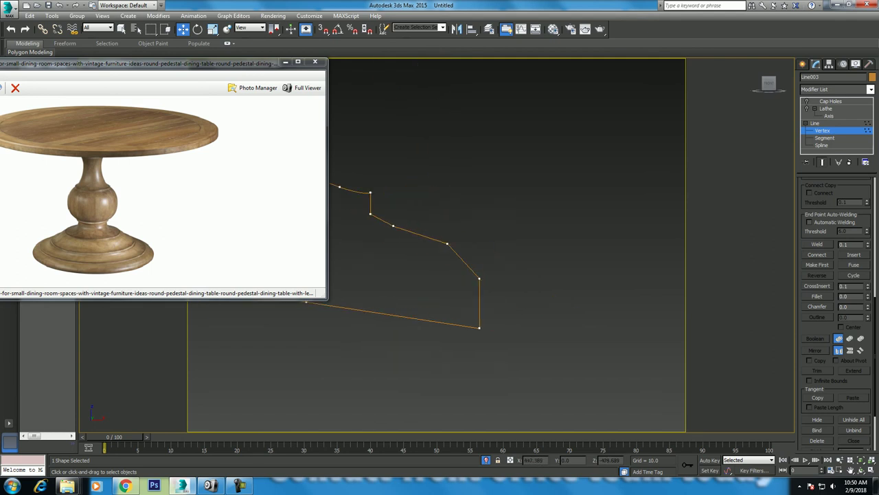
Fillet the two step corner vertices of the profile
{"action": "left_click", "coordinate": [479, 278]}
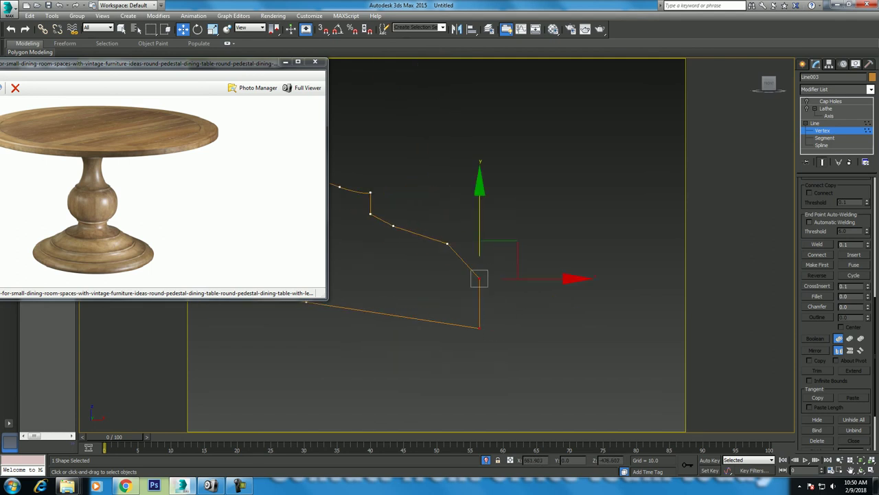
{"action": "left_click", "coordinate": [817, 296]}
{"action": "left_click_drag", "start_coordinate": [867, 296], "coordinate": [867, 282]}
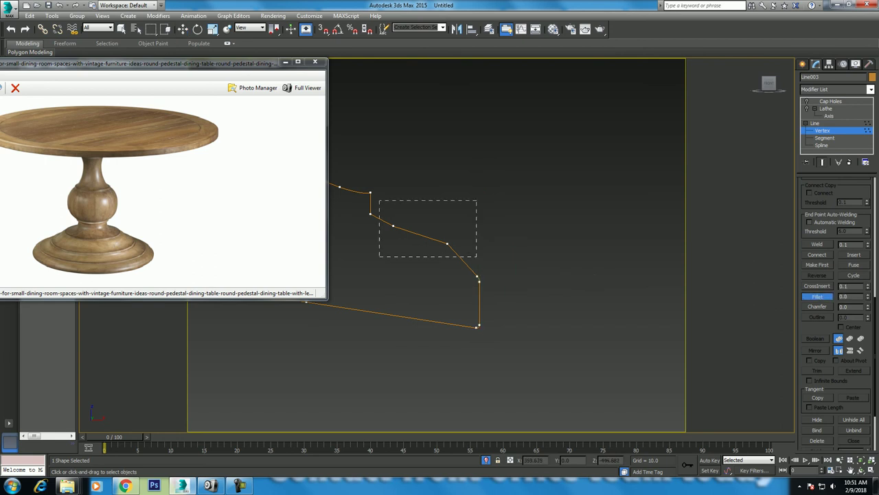
{"action": "left_click_drag", "start_coordinate": [379, 200], "coordinate": [476, 257]}
{"action": "key", "text": "w"}
{"action": "right_click", "coordinate": [387, 196]}
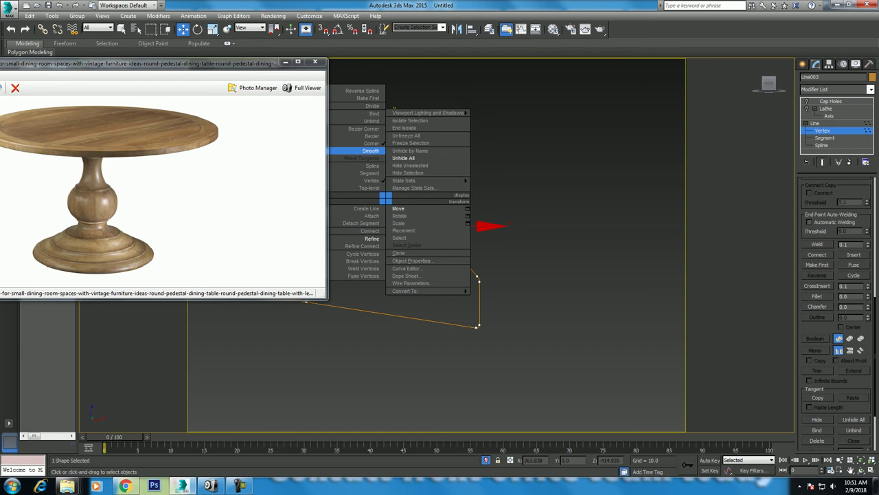
{"action": "middle_click_drag", "start_coordinate": [386, 197], "coordinate": [525, 235]}
{"action": "scroll", "coordinate": [531, 264], "scroll_direction": "up", "scroll_amount": 2}
{"action": "left_click", "coordinate": [520, 226]}
Minimize the reference photo and round the remaining step corners with small fillets
{"action": "middle_click_drag", "start_coordinate": [481, 274], "coordinate": [413, 261], "text": "alt"}
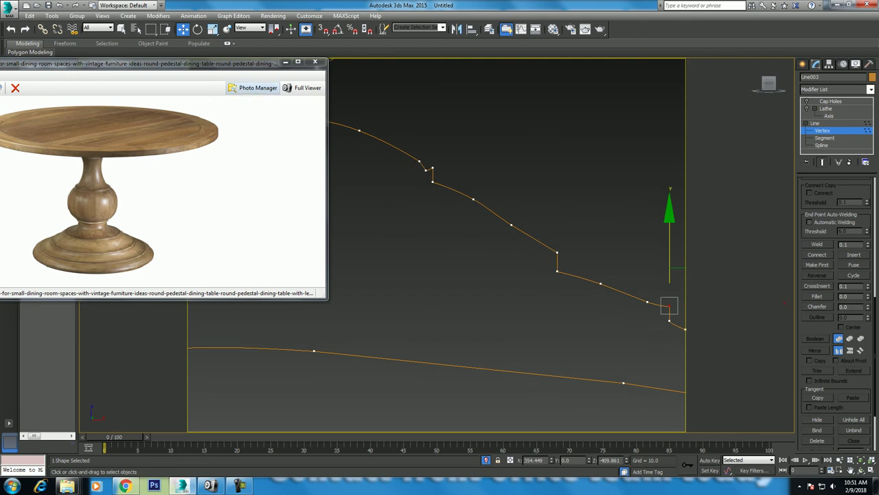
{"action": "left_click", "coordinate": [285, 61]}
{"action": "middle_click_drag", "start_coordinate": [786, 300], "coordinate": [762, 284], "text": "alt"}
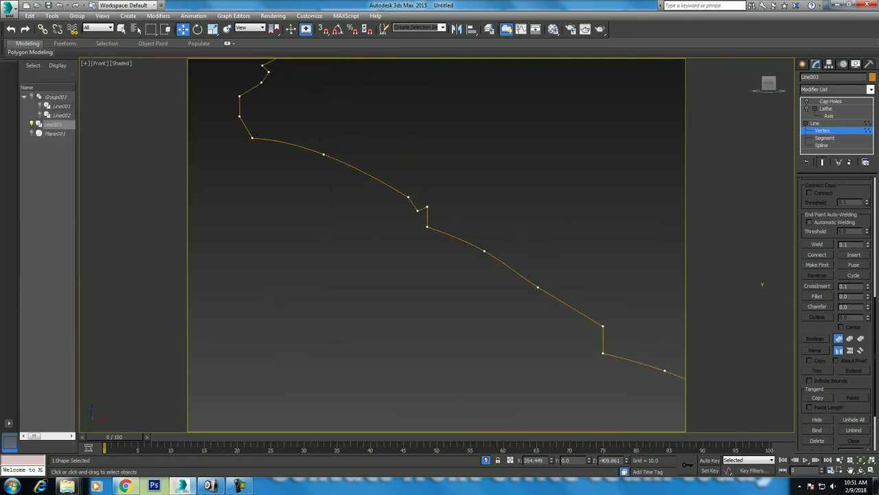
{"action": "left_click", "coordinate": [428, 205]}
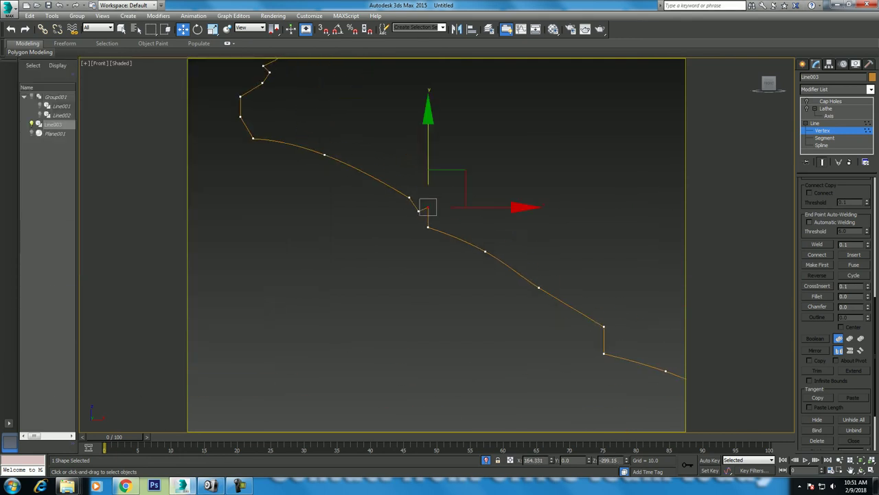
{"action": "middle_click_drag", "start_coordinate": [602, 323], "coordinate": [424, 256]}
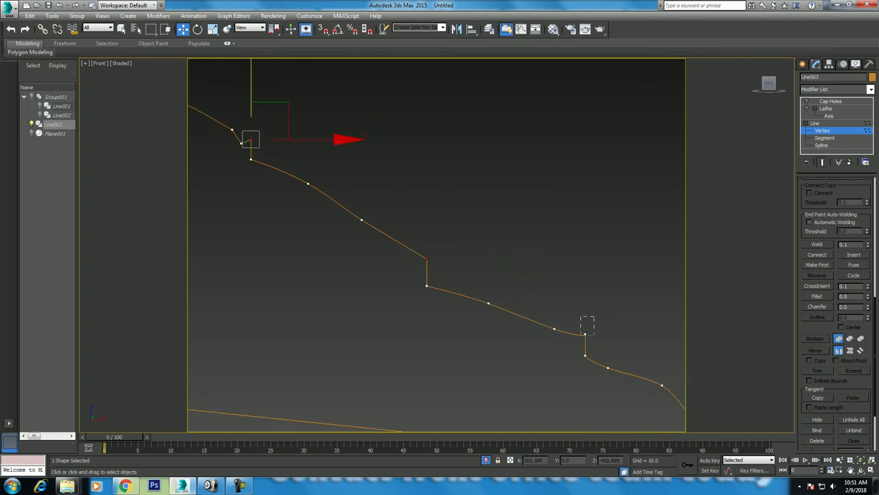
{"action": "left_click", "coordinate": [816, 296]}
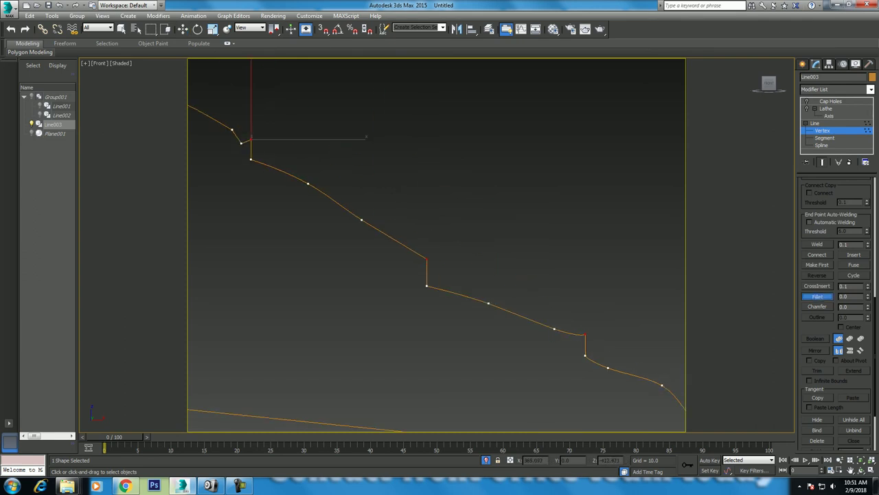
{"action": "left_click_drag", "start_coordinate": [251, 138], "coordinate": [250, 132]}
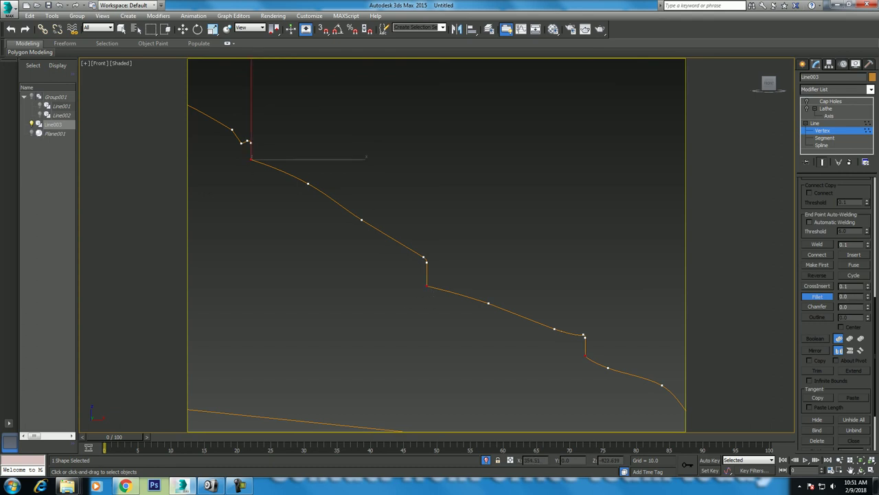
{"action": "left_click_drag", "start_coordinate": [252, 159], "coordinate": [251, 153]}
Set the vertices along the neck curve to Smooth
{"action": "middle_click_drag", "start_coordinate": [384, 275], "coordinate": [440, 247]}
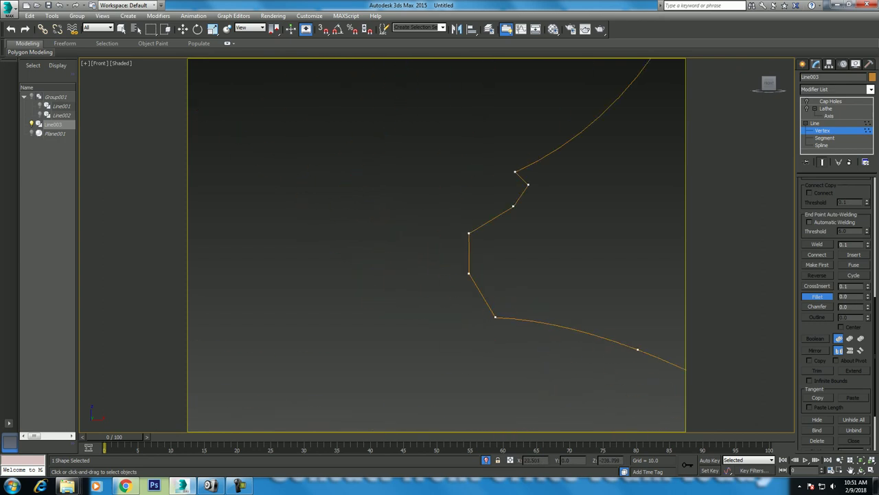
{"action": "left_click_drag", "start_coordinate": [444, 181], "coordinate": [542, 299]}
{"action": "key", "text": "w"}
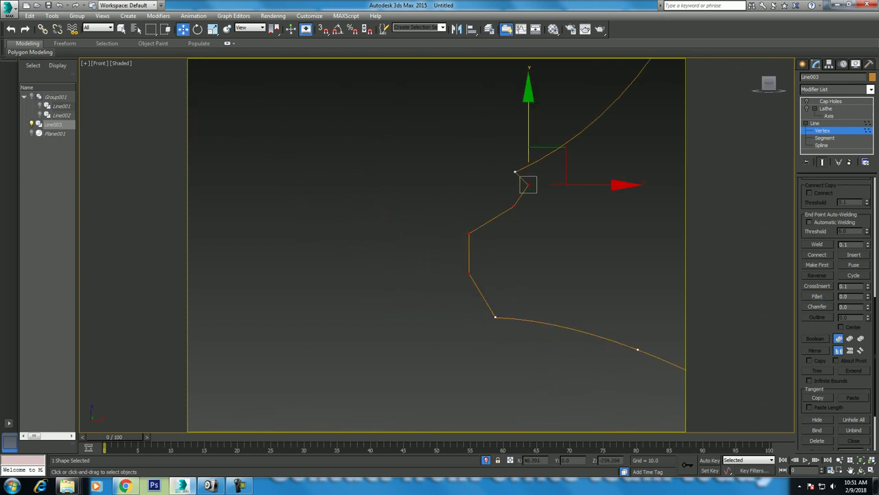
{"action": "right_click", "coordinate": [423, 220]}
{"action": "left_click", "coordinate": [410, 173]}
Fillet the lower neck corner and the top corner, then return to the perspective view
{"action": "left_click", "coordinate": [492, 327]}
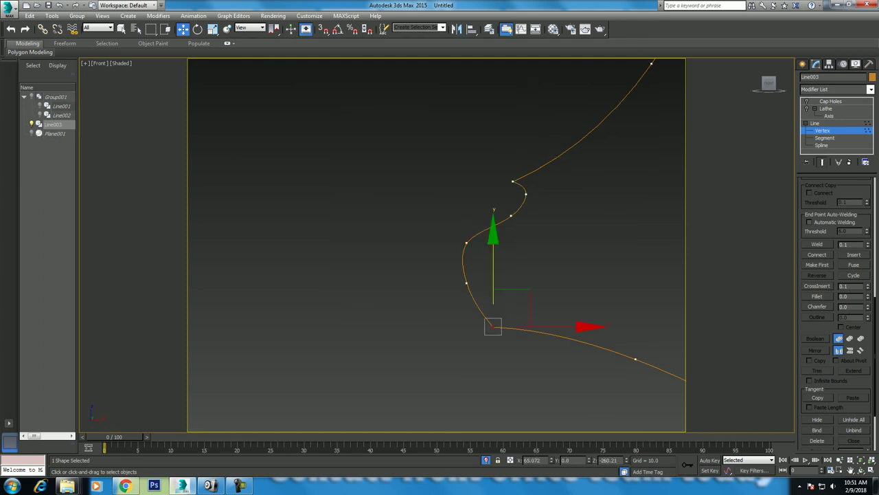
{"action": "left_click", "coordinate": [817, 296]}
{"action": "left_click_drag", "start_coordinate": [493, 327], "coordinate": [494, 306]}
{"action": "left_click_drag", "start_coordinate": [513, 180], "coordinate": [513, 170]}
{"action": "scroll", "coordinate": [537, 279], "scroll_direction": "down", "scroll_amount": 5}
{"action": "mouse_move", "coordinate": [440, 247]}
{"action": "middle_mouse_down"}
{"action": "mouse_move", "coordinate": [433, 227]}
{"action": "mouse_move", "coordinate": [432, 289]}
{"action": "mouse_move", "coordinate": [296, 295]}
{"action": "mouse_move", "coordinate": [268, 309]}
{"action": "middle_mouse_up"}
{"action": "middle_click_drag", "start_coordinate": [440, 275], "coordinate": [440, 233]}
{"action": "key", "text": "p"}
{"action": "scroll", "coordinate": [439, 247], "scroll_direction": "down", "scroll_amount": 3}
{"action": "scroll", "coordinate": [439, 247], "scroll_direction": "up", "scroll_amount": 1}
{"action": "key", "text": "w"}
{"action": "right_click", "coordinate": [467, 238]}
Exit vertex editing and select the Lathe level to show the table mesh
{"action": "left_click", "coordinate": [426, 228]}
{"action": "scroll", "coordinate": [440, 248], "scroll_direction": "up", "scroll_amount": 1}
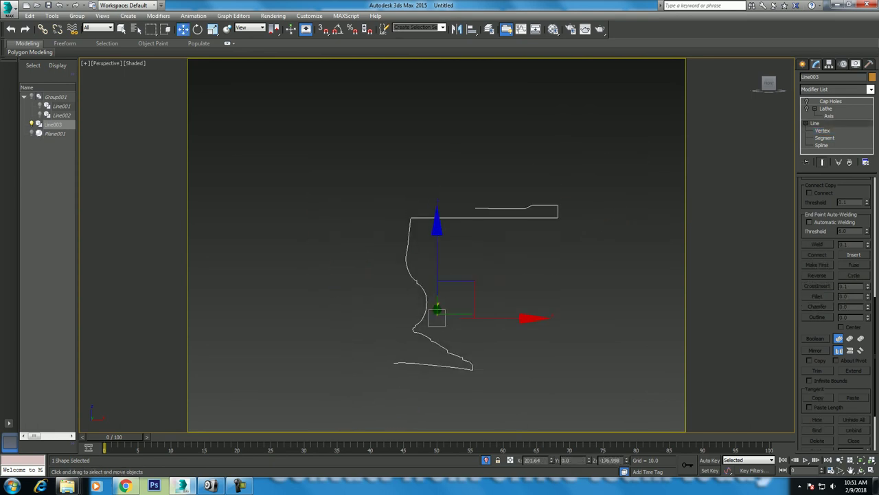
{"action": "scroll", "coordinate": [440, 247], "scroll_direction": "up", "scroll_amount": 2}
{"action": "middle_click_drag", "start_coordinate": [439, 247], "coordinate": [453, 247], "text": "alt"}
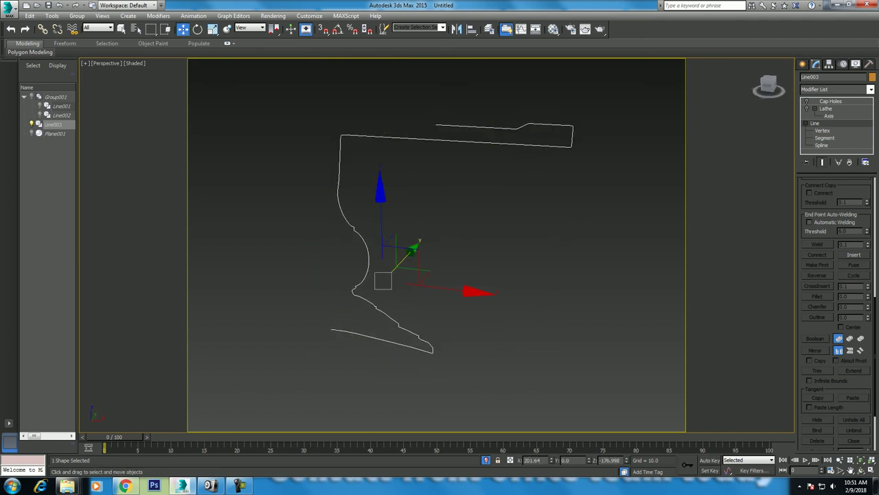
{"action": "left_click", "coordinate": [826, 109]}
Orbit and zoom out above the tabletop, then lower the bottle onto it
{"action": "middle_click_drag", "start_coordinate": [436, 245], "coordinate": [436, 279], "text": "alt"}
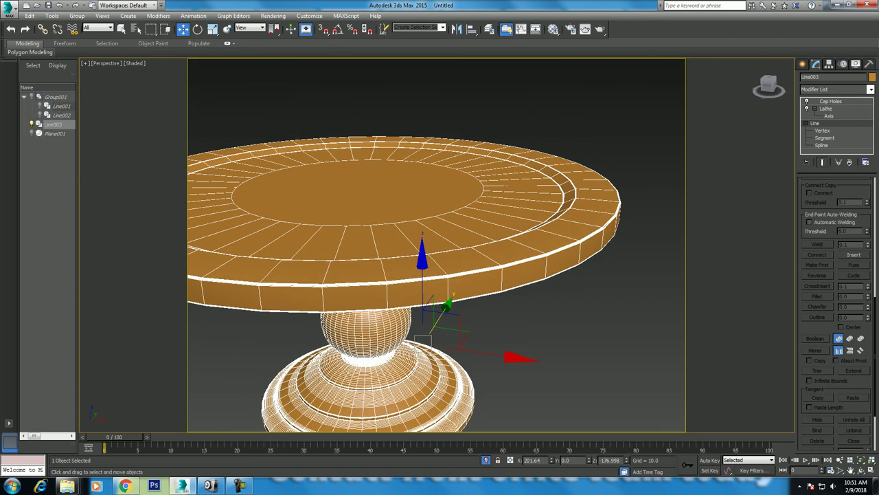
{"action": "scroll", "coordinate": [436, 280], "scroll_direction": "down", "scroll_amount": 1}
{"action": "scroll", "coordinate": [436, 280], "scroll_direction": "down", "scroll_amount": 1}
{"action": "scroll", "coordinate": [436, 280], "scroll_direction": "down", "scroll_amount": 2}
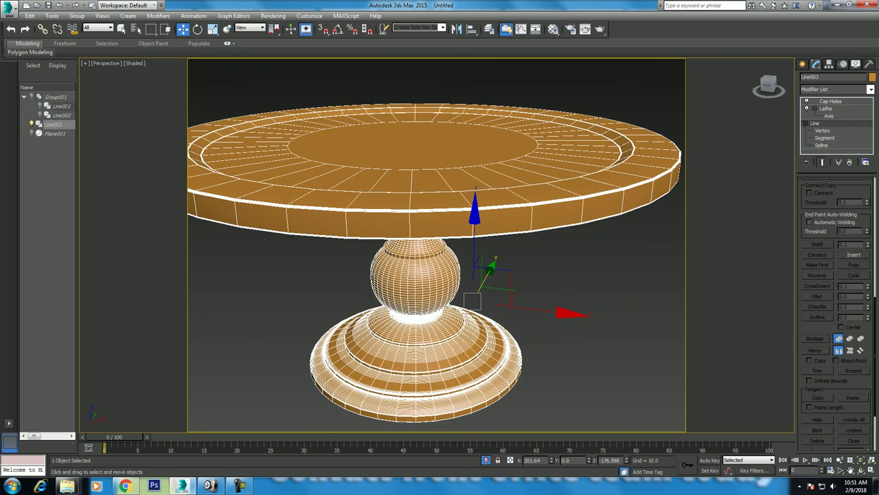
{"action": "scroll", "coordinate": [550, 323], "scroll_direction": "down", "scroll_amount": 3}
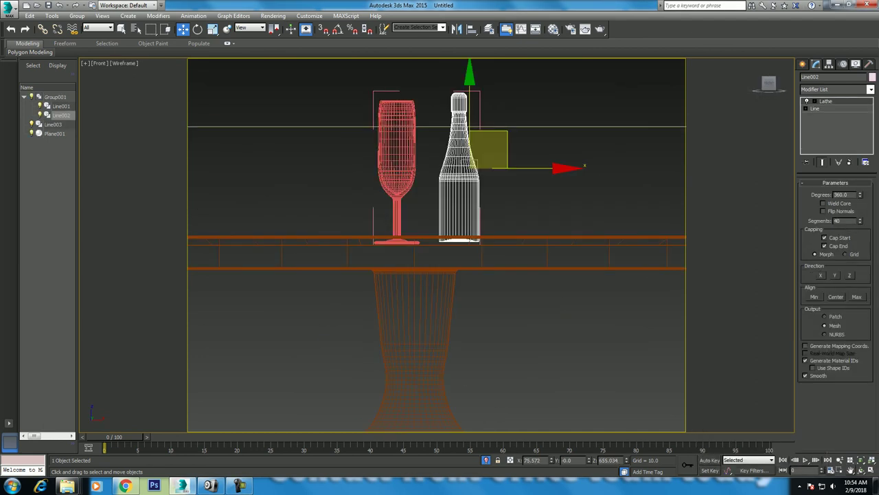
{"action": "left_click_drag", "start_coordinate": [488, 146], "coordinate": [488, 151]}
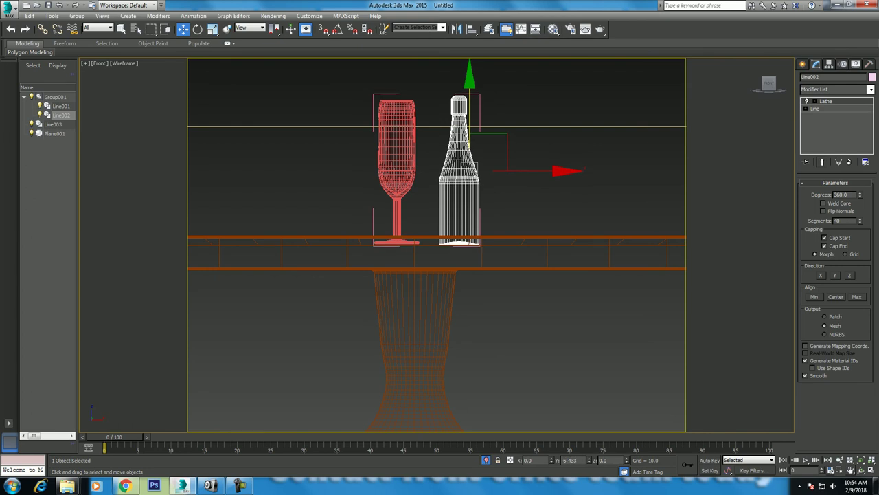
Switch to a shaded angled view and delete the reference plane Plane001
{"action": "left_click", "coordinate": [396, 165], "text": "ctrl"}
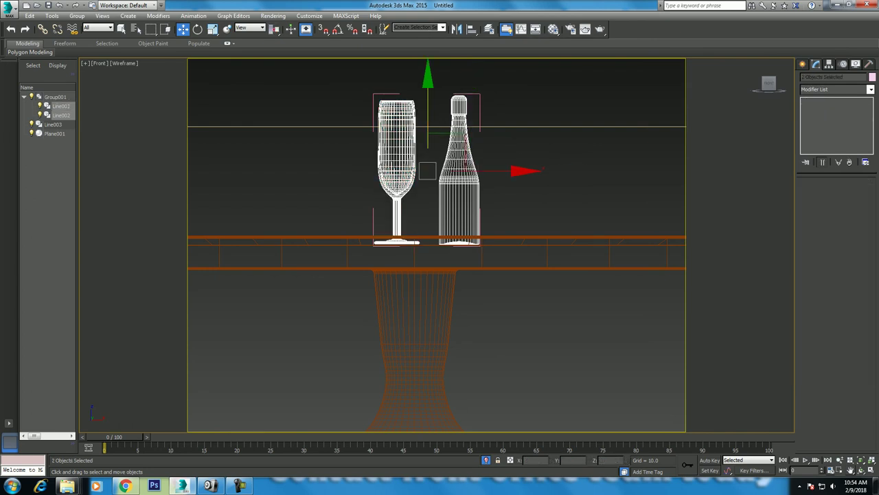
{"action": "left_click", "coordinate": [769, 77]}
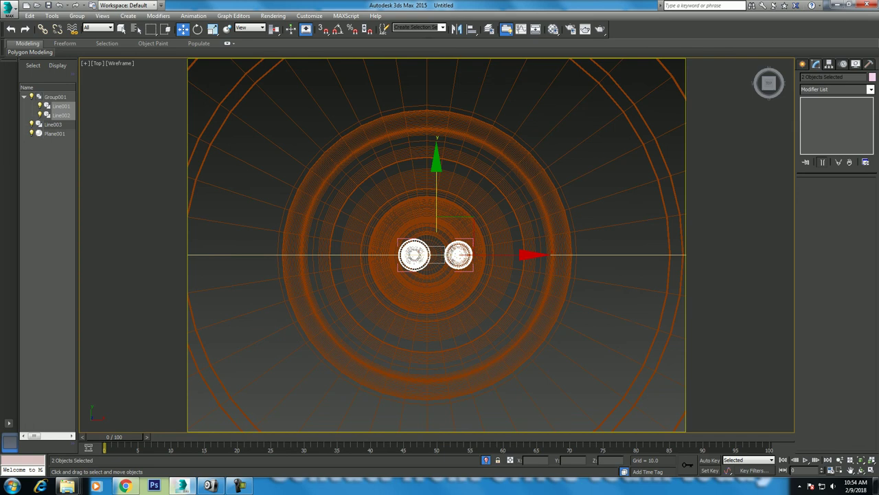
{"action": "middle_click_drag", "start_coordinate": [440, 275], "coordinate": [439, 192], "text": "alt"}
{"action": "key", "text": "F3"}
{"action": "left_click", "coordinate": [54, 133]}
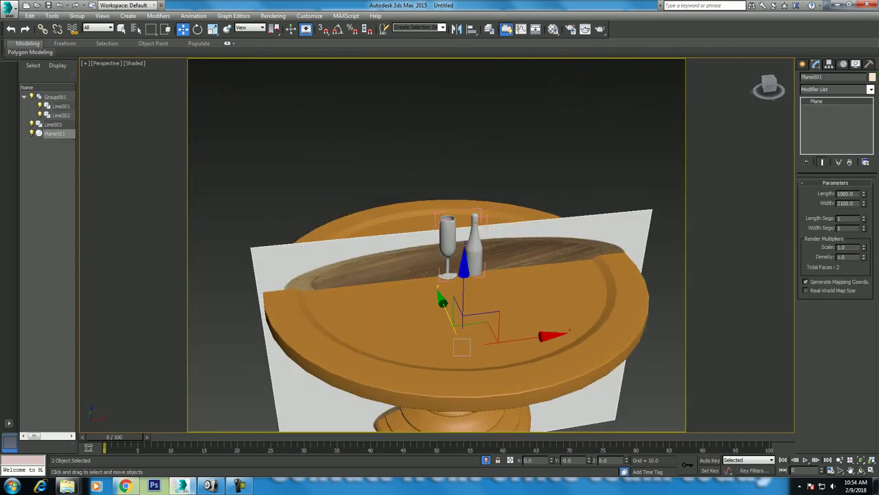
{"action": "key", "text": "Delete"}
Select the glass and bottle and switch to the Front view
{"action": "left_click", "coordinate": [447, 241]}
{"action": "middle_click_drag", "start_coordinate": [447, 240], "coordinate": [447, 206], "text": "alt"}
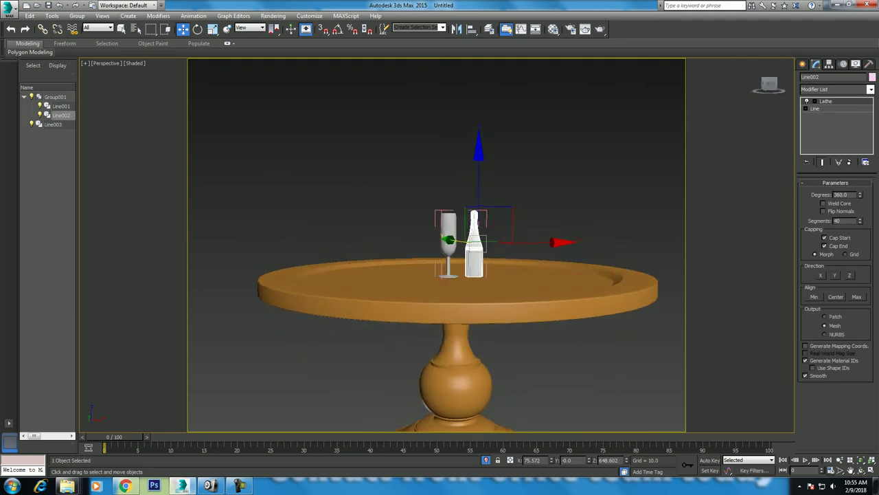
{"action": "left_click", "coordinate": [474, 251], "text": "ctrl"}
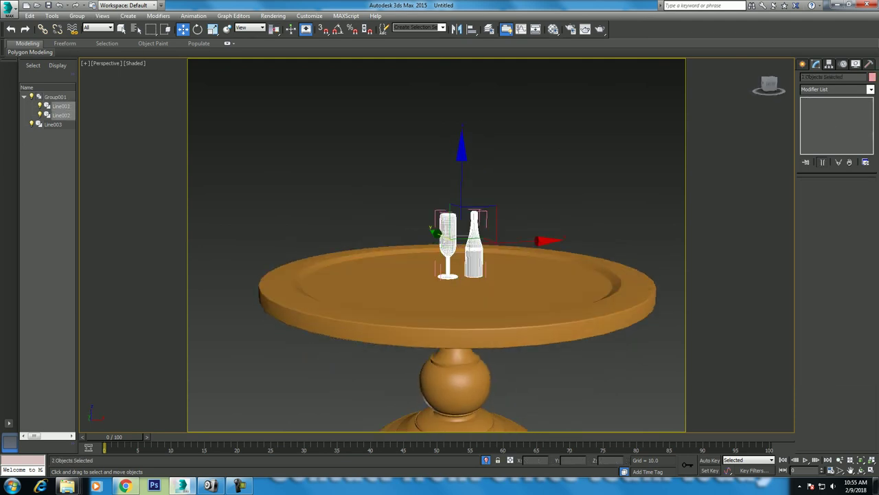
{"action": "key", "text": "f"}
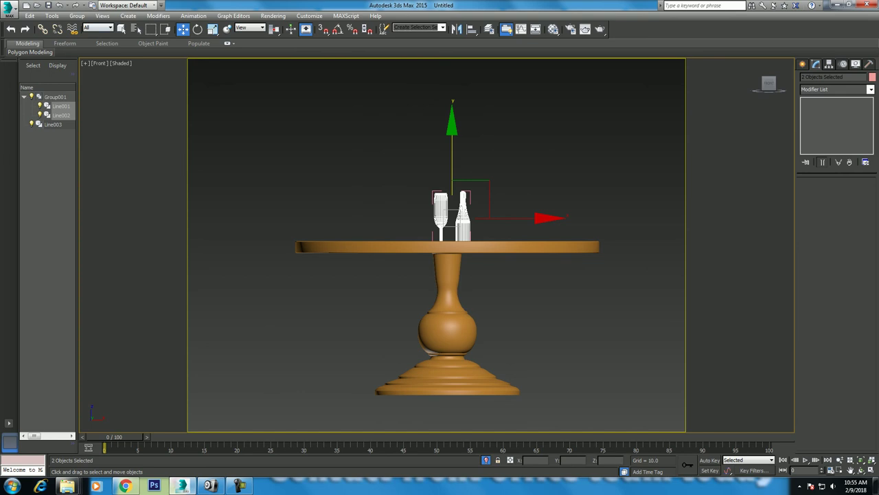
Open pri_51252380.jpg from the Desktop folder in ACDSee, then close Explorer
{"action": "left_click", "coordinate": [210, 486]}
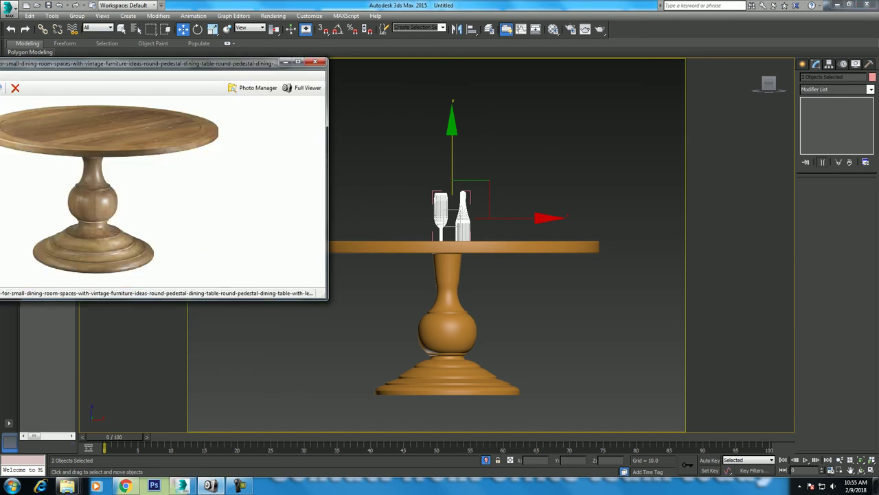
{"action": "key", "text": "Right"}
{"action": "key", "text": "Left"}
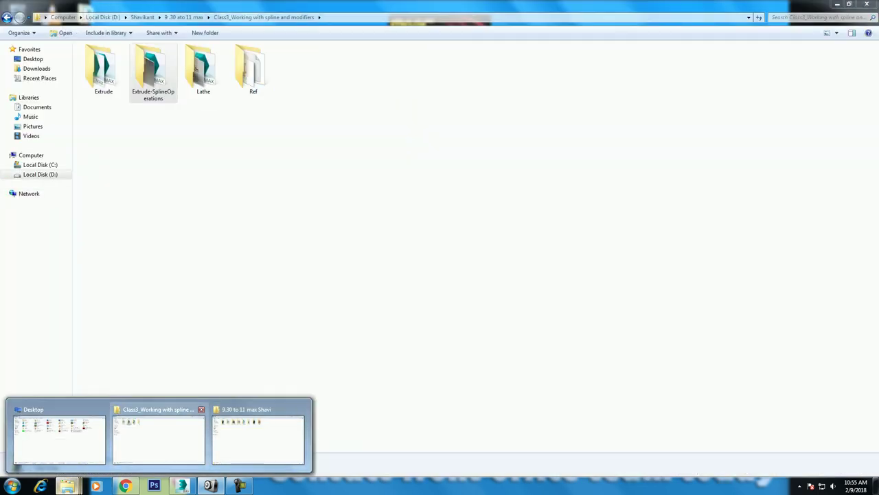
{"action": "left_click", "coordinate": [58, 440]}
{"action": "left_click", "coordinate": [371, 157]}
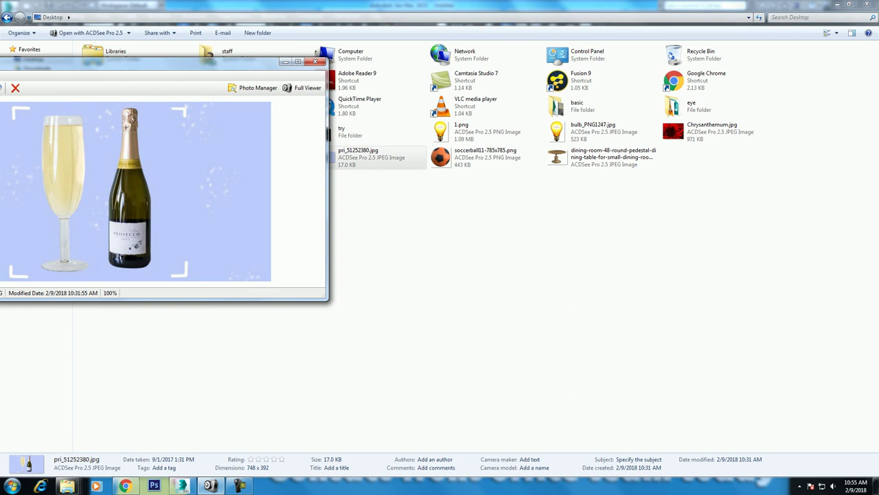
{"action": "left_click", "coordinate": [837, 5]}
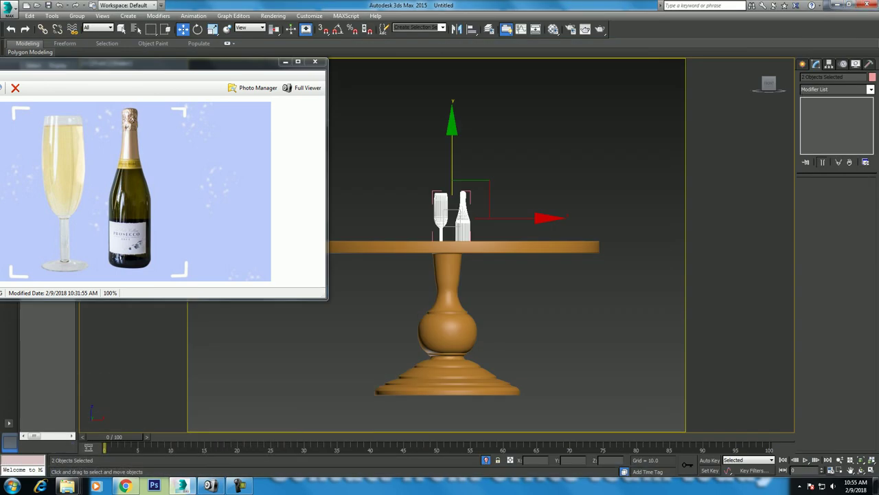
Frame the glass and bottle in view and close their group
{"action": "left_click", "coordinate": [285, 61]}
{"action": "scroll", "coordinate": [524, 272], "scroll_direction": "up", "scroll_amount": 3}
{"action": "mouse_move", "coordinate": [357, 274]}
{"action": "middle_mouse_down"}
{"action": "mouse_move", "coordinate": [433, 275]}
{"action": "mouse_move", "coordinate": [515, 340]}
{"action": "middle_mouse_up"}
{"action": "left_click", "coordinate": [829, 63]}
{"action": "left_click", "coordinate": [836, 121]}
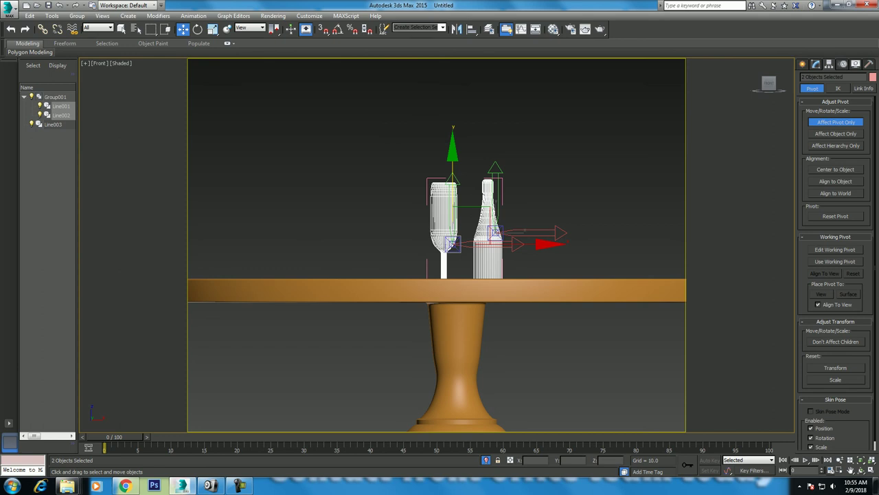
{"action": "left_click", "coordinate": [837, 122]}
{"action": "left_click", "coordinate": [77, 15]}
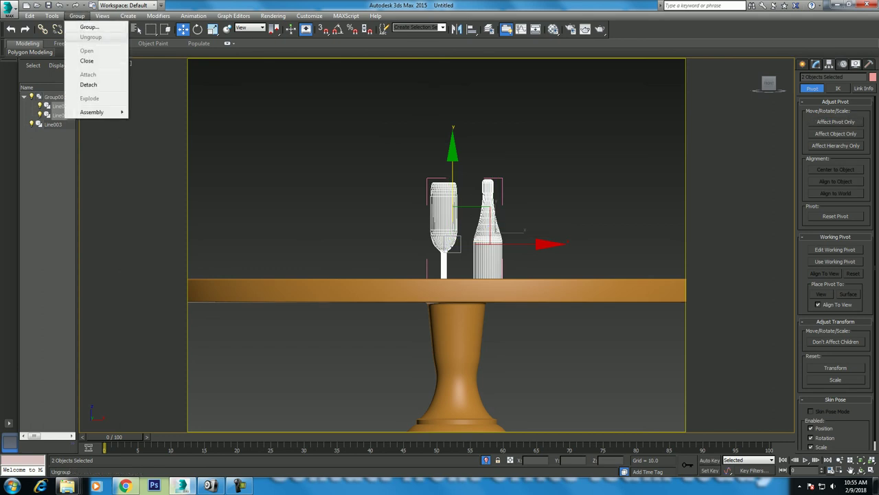
{"action": "left_click", "coordinate": [86, 61]}
Lower the group's pivot onto the tabletop surface with Affect Pivot Only
{"action": "left_click", "coordinate": [836, 121]}
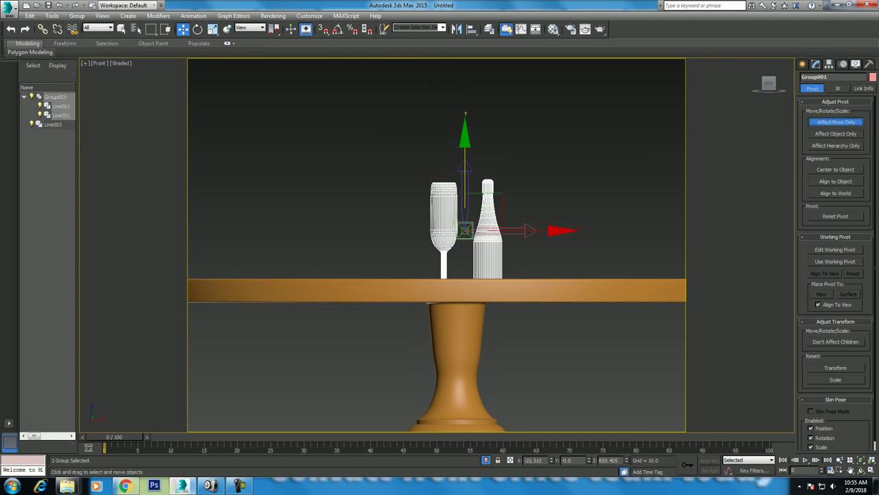
{"action": "left_click_drag", "start_coordinate": [465, 196], "coordinate": [465, 240]}
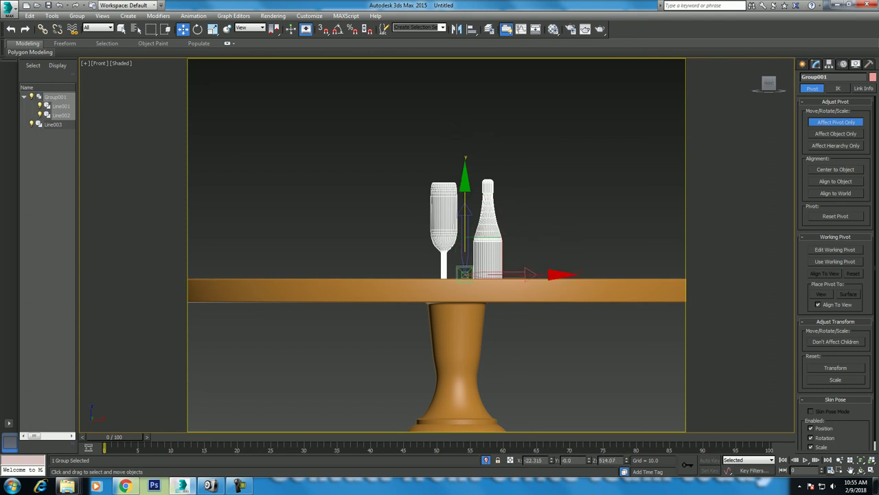
{"action": "key", "text": "F3"}
{"action": "left_click_drag", "start_coordinate": [465, 274], "coordinate": [465, 283]}
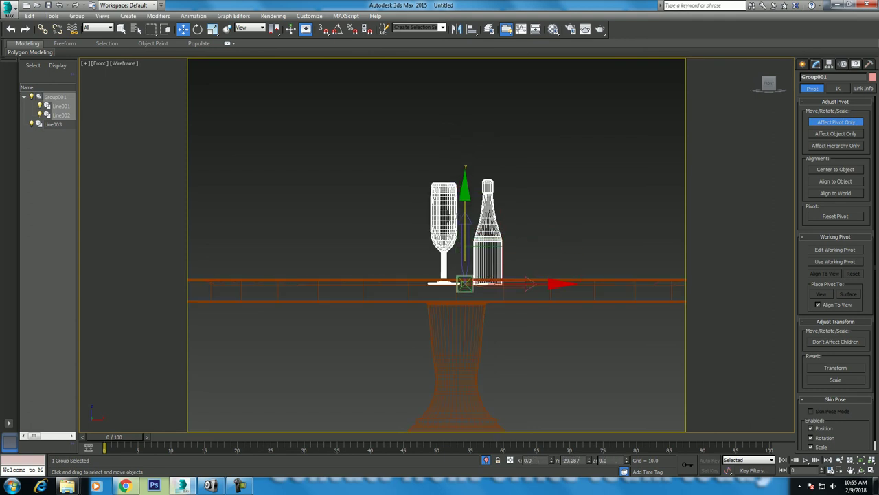
{"action": "key", "text": "Insert"}
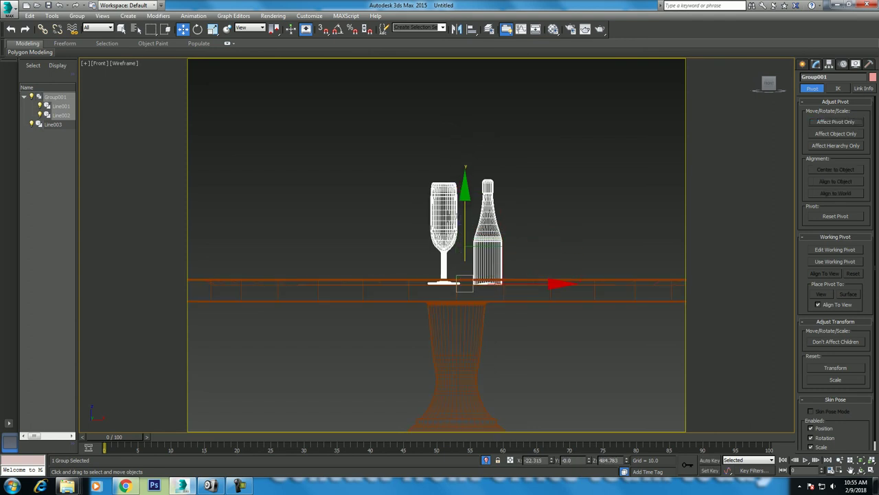
{"action": "key", "text": "r"}
{"action": "key", "text": "Insert"}
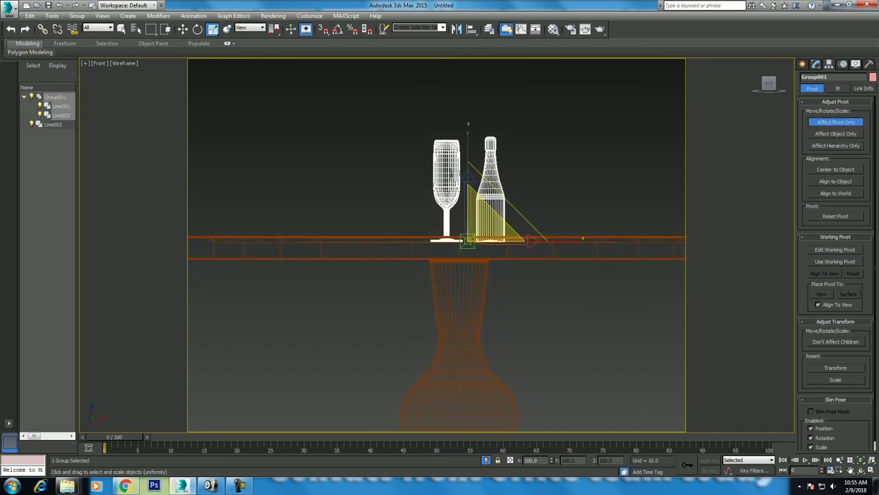
{"action": "key", "text": "Insert"}
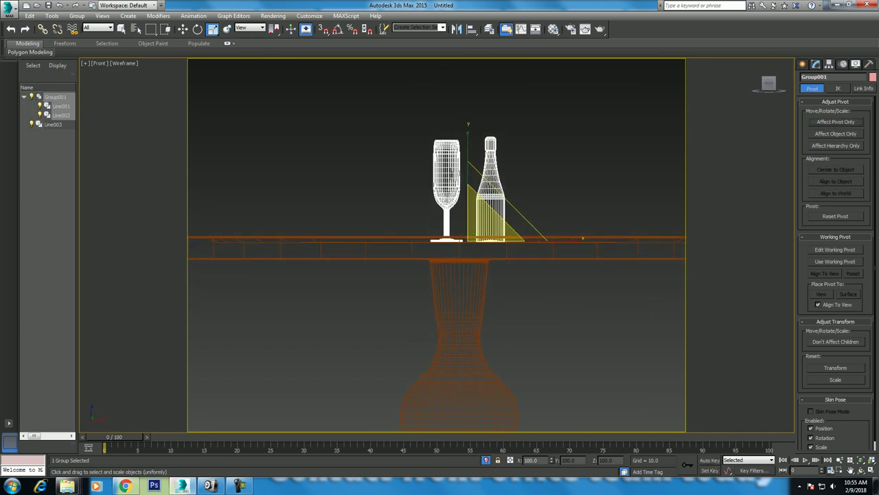
Check the table in a shaded perspective view, then reselect the glass-and-bottle group
{"action": "scroll", "coordinate": [472, 233], "scroll_direction": "down", "scroll_amount": 3}
{"action": "key", "text": "p"}
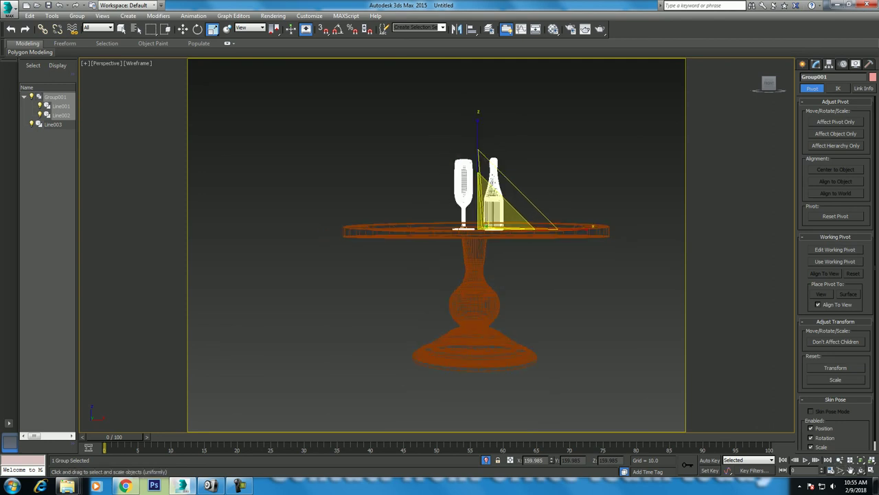
{"action": "left_click", "coordinate": [862, 469]}
{"action": "left_click_drag", "start_coordinate": [439, 206], "coordinate": [439, 234]}
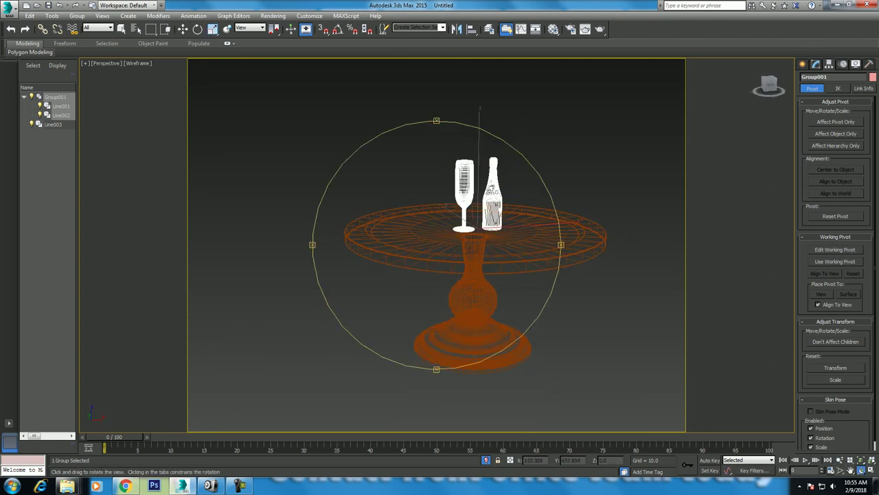
{"action": "key", "text": "F3"}
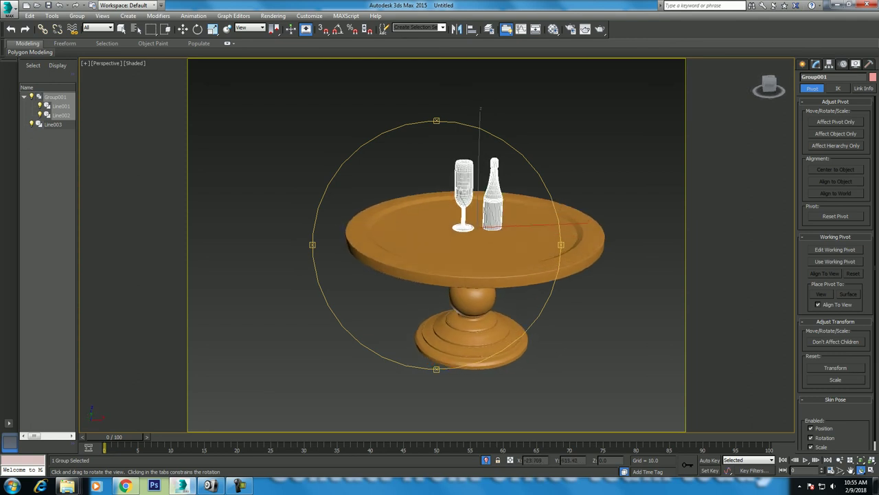
{"action": "key", "text": "Escape"}
{"action": "key", "text": "ctrl+d"}
{"action": "scroll", "coordinate": [553, 138], "scroll_direction": "up", "scroll_amount": 5}
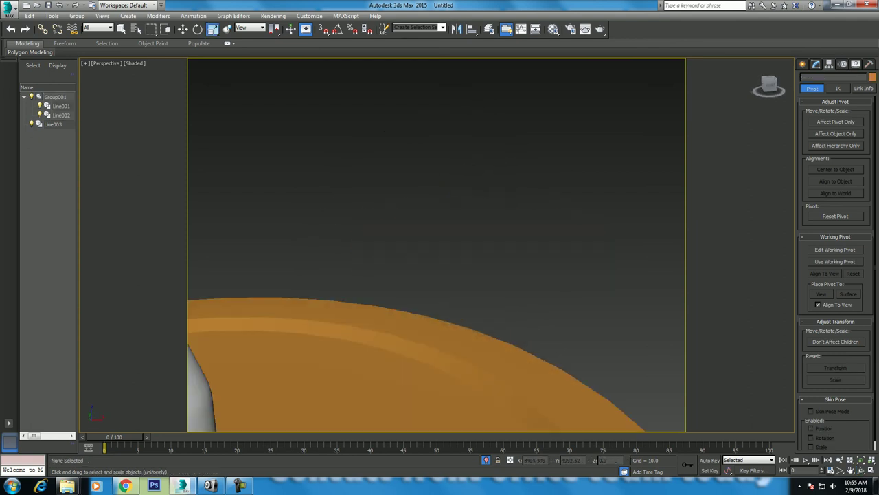
{"action": "scroll", "coordinate": [481, 206], "scroll_direction": "down", "scroll_amount": 3}
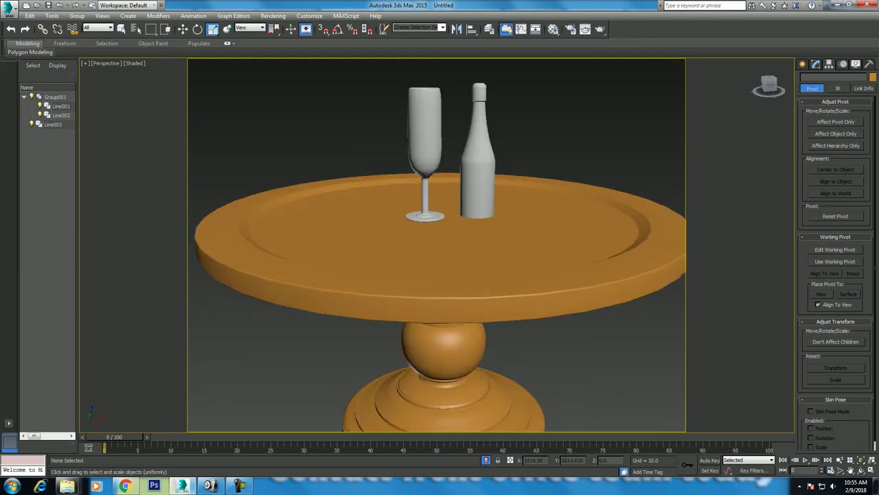
{"action": "left_click", "coordinate": [840, 459]}
{"action": "left_click_drag", "start_coordinate": [458, 275], "coordinate": [458, 323]}
{"action": "right_click", "coordinate": [458, 323]}
{"action": "left_click", "coordinate": [56, 97]}
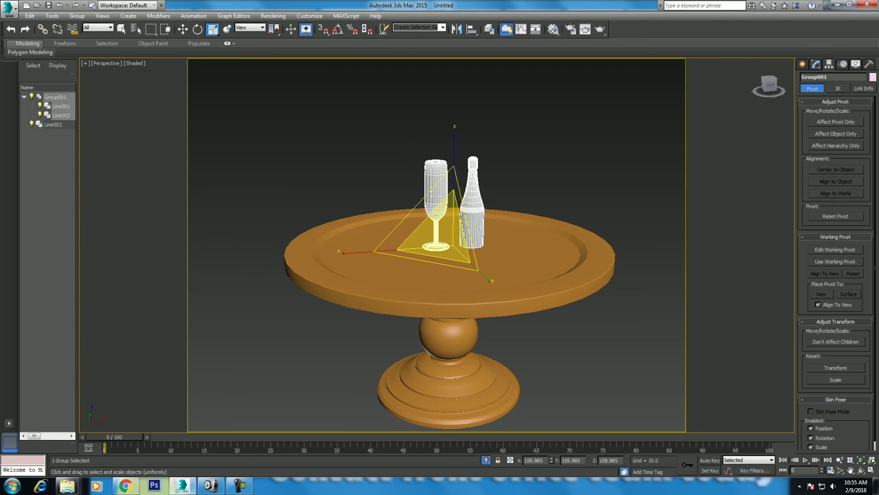
Draw a circle centred on the table in the Top view
{"action": "key", "text": "t"}
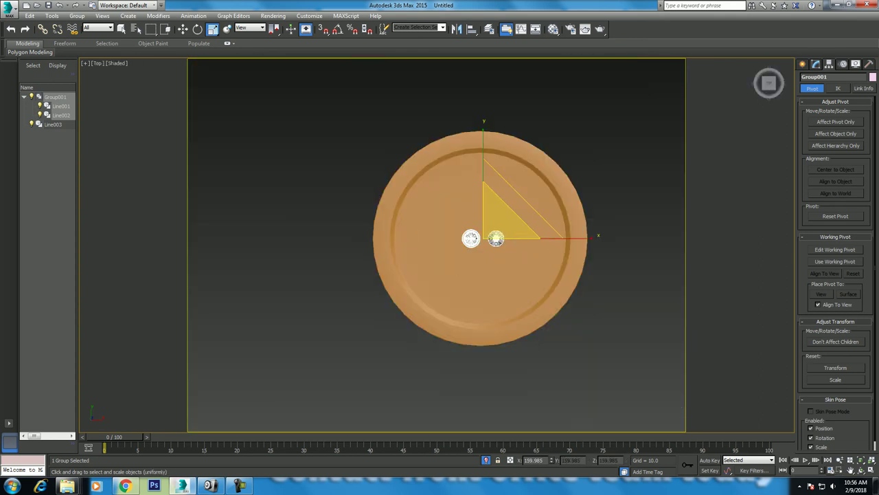
{"action": "left_click", "coordinate": [816, 64]}
{"action": "left_click", "coordinate": [818, 139]}
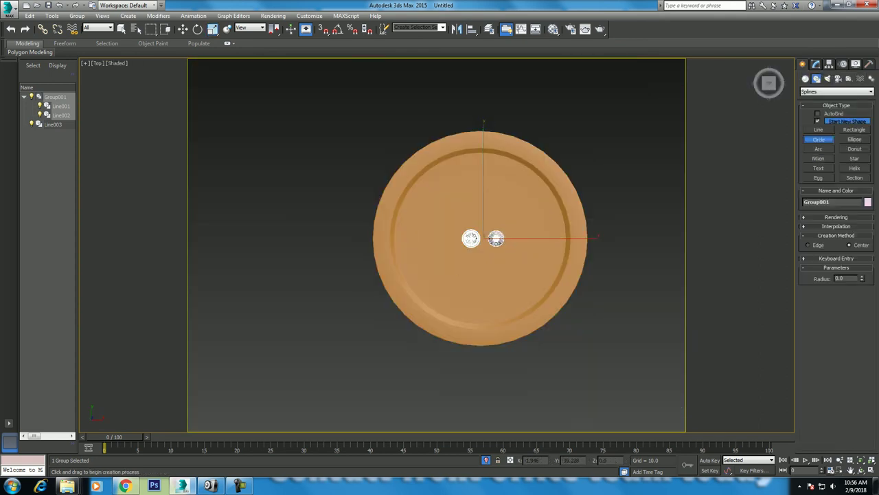
{"action": "left_click", "coordinate": [478, 234]}
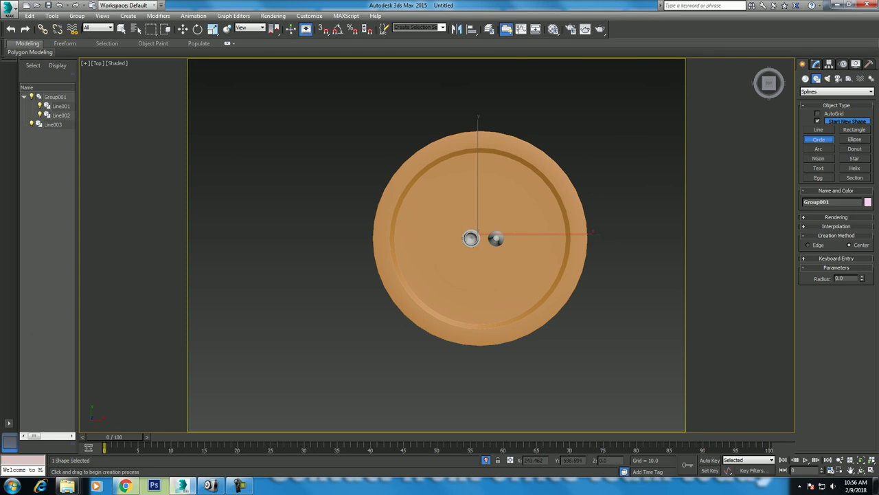
{"action": "key", "text": "r"}
{"action": "key", "text": "F3"}
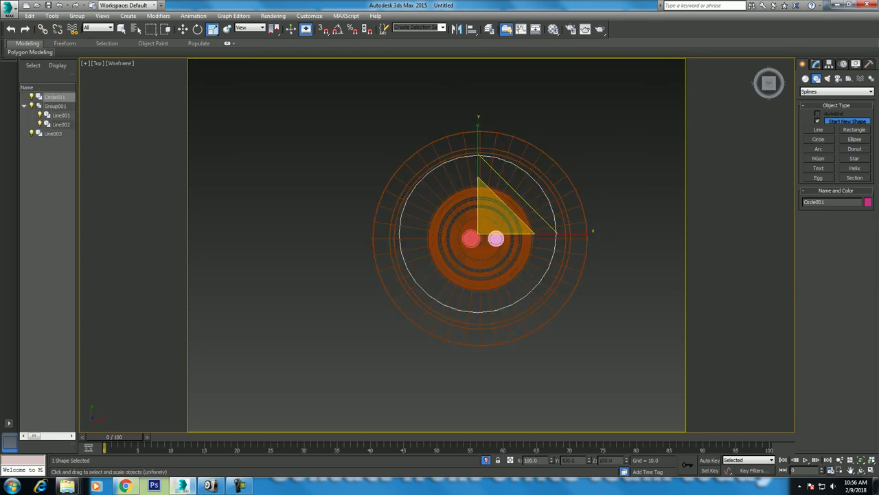
Raise Circle001 up to the tabletop height in the Front view
{"action": "key", "text": "f"}
{"action": "key", "text": "w"}
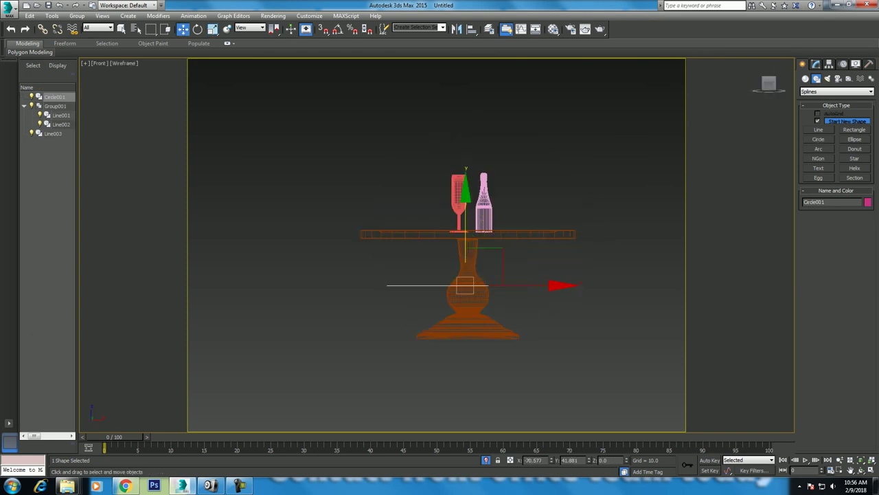
{"action": "scroll", "coordinate": [476, 234], "scroll_direction": "up", "scroll_amount": 3}
{"action": "left_click_drag", "start_coordinate": [454, 336], "coordinate": [454, 230]}
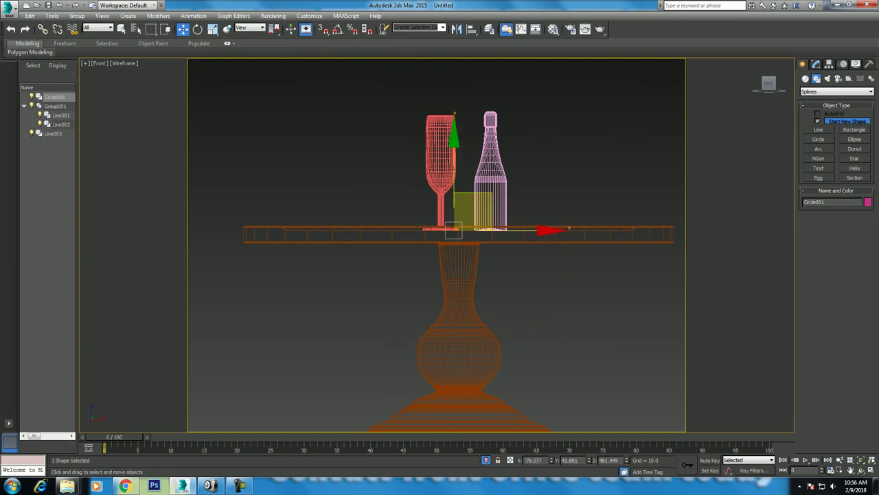
Inspect the circle from perspective and top views, then select the glass-and-bottle group
{"action": "key", "text": "p"}
{"action": "middle_click_drag", "start_coordinate": [457, 227], "coordinate": [481, 199], "text": "alt"}
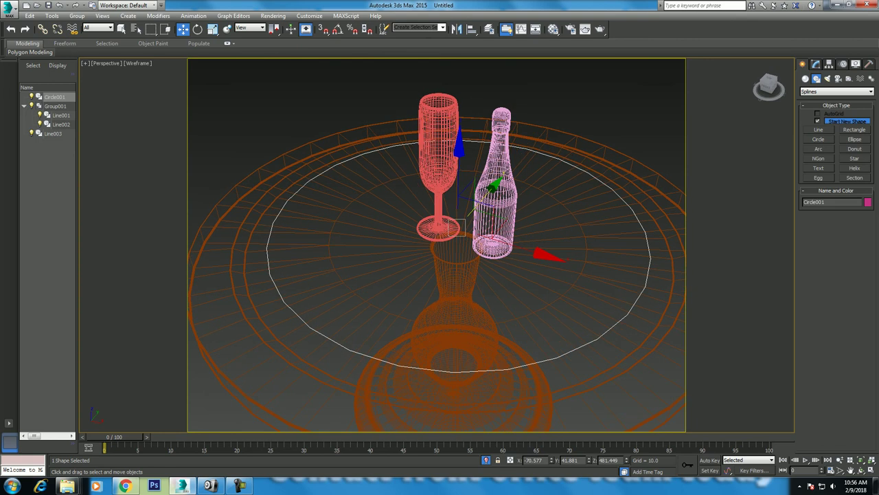
{"action": "key", "text": "t"}
{"action": "scroll", "coordinate": [474, 227], "scroll_direction": "up", "scroll_amount": 2}
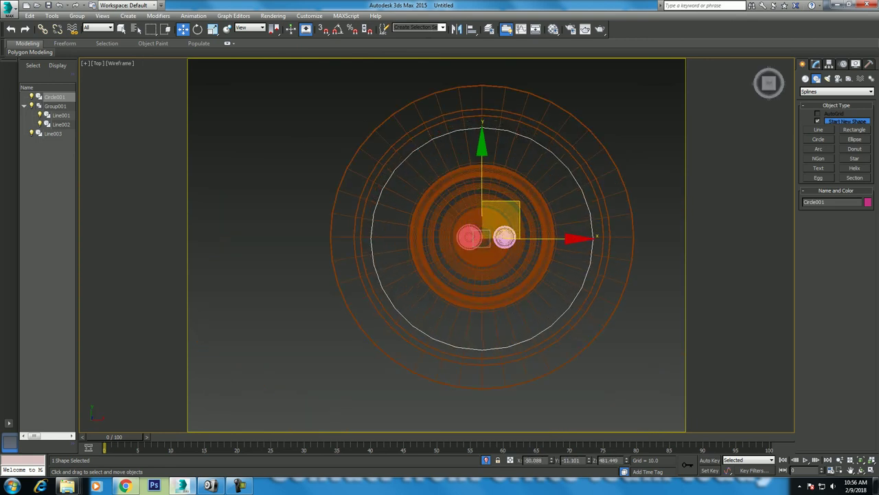
{"action": "key", "text": "p"}
{"action": "middle_click_drag", "start_coordinate": [439, 206], "coordinate": [440, 262], "text": "alt"}
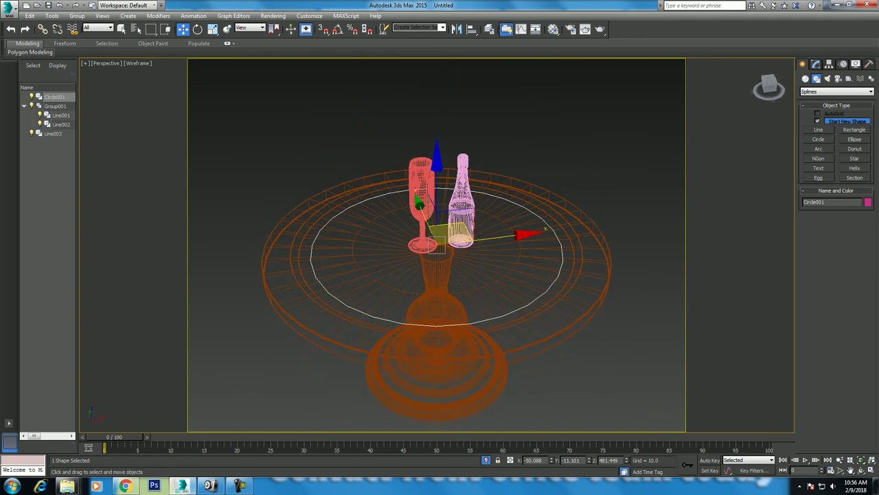
{"action": "left_click", "coordinate": [421, 201]}
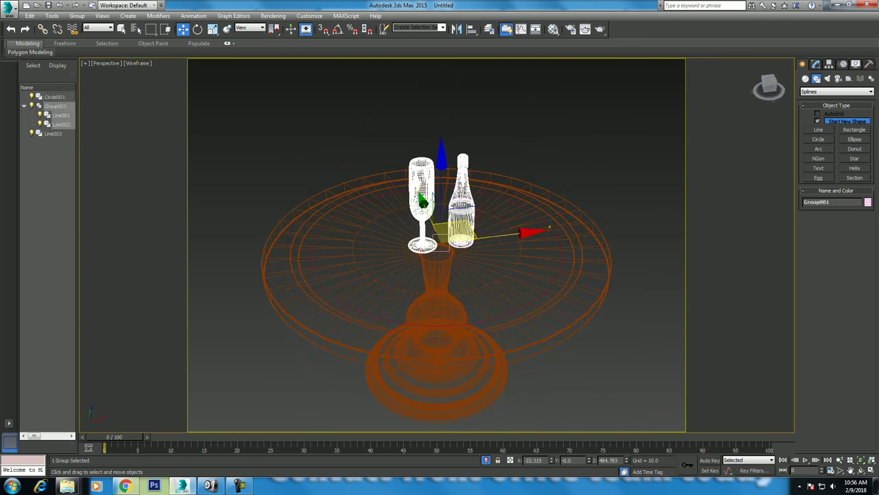
{"action": "left_click", "coordinate": [51, 16]}
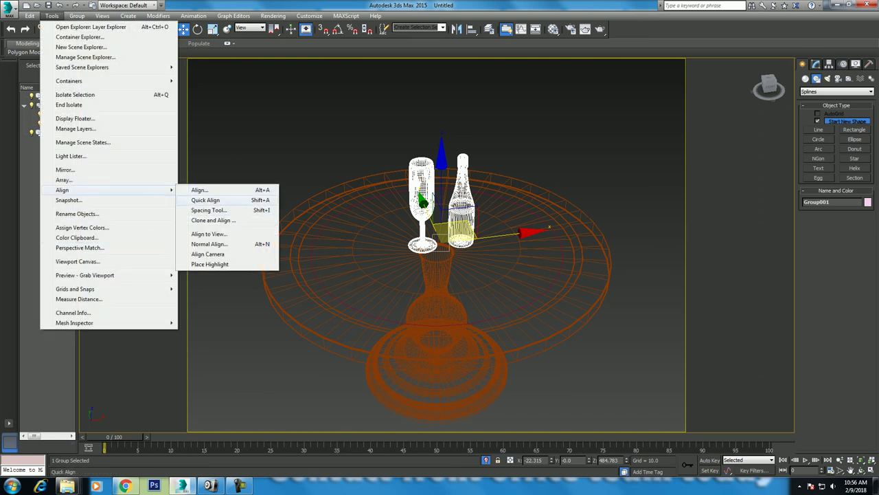
Try spacing 5 copies along the circle with the Spacing Tool, then cancel
{"action": "left_click", "coordinate": [209, 210]}
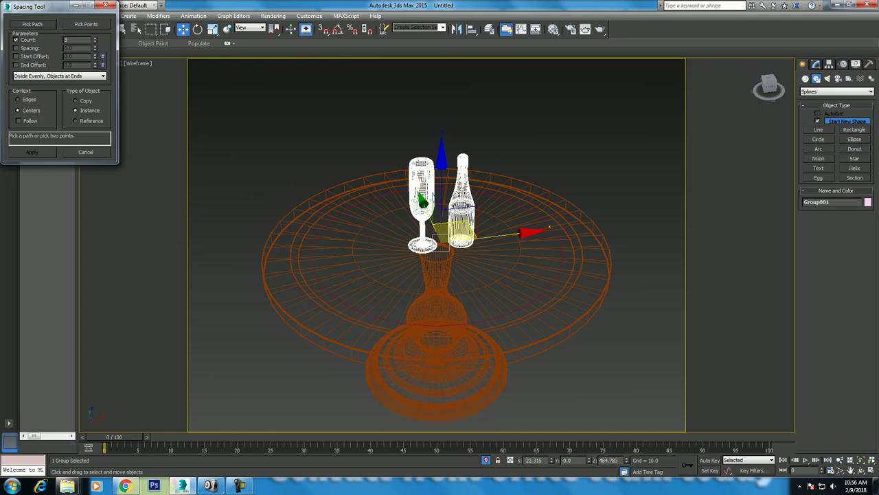
{"action": "left_click", "coordinate": [32, 25]}
{"action": "left_click", "coordinate": [550, 227]}
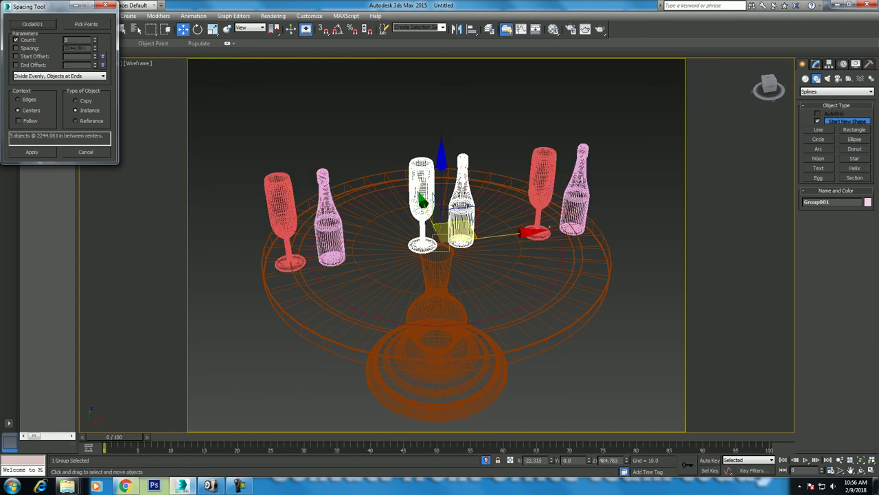
{"action": "left_click", "coordinate": [95, 38]}
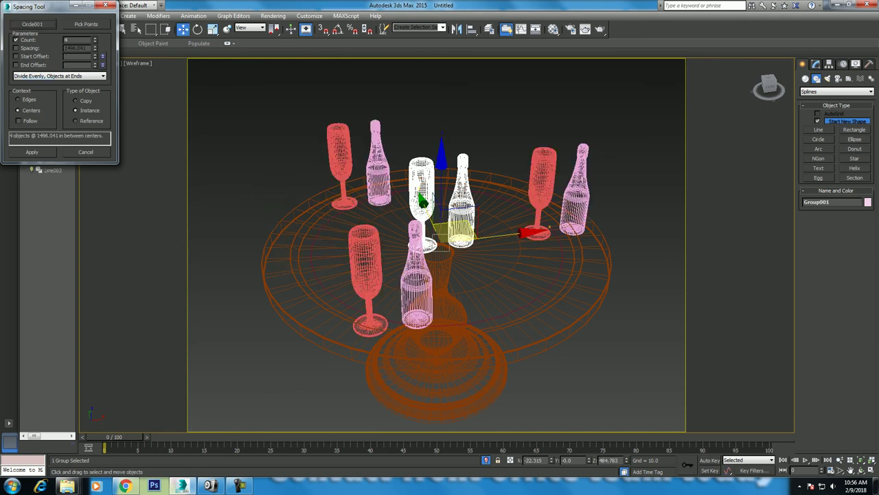
{"action": "left_click", "coordinate": [94, 38]}
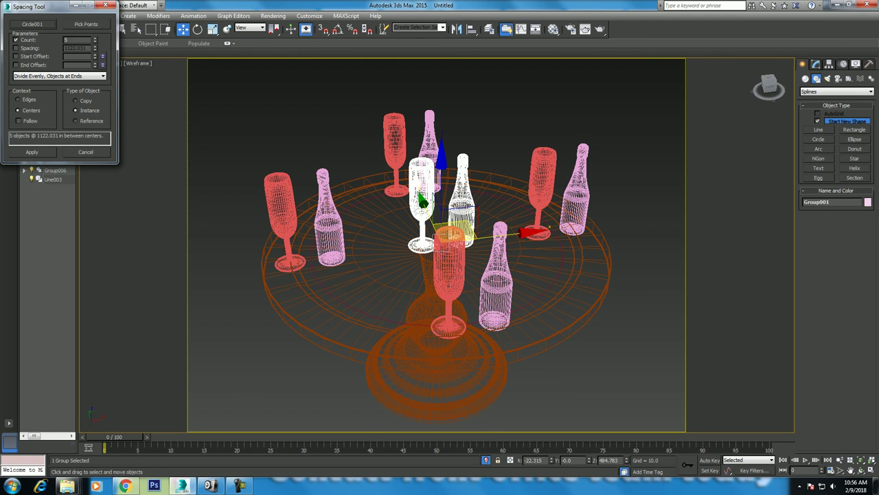
{"action": "key", "text": "Escape"}
Scale the circle down to about 69% of its size
{"action": "left_click", "coordinate": [54, 97]}
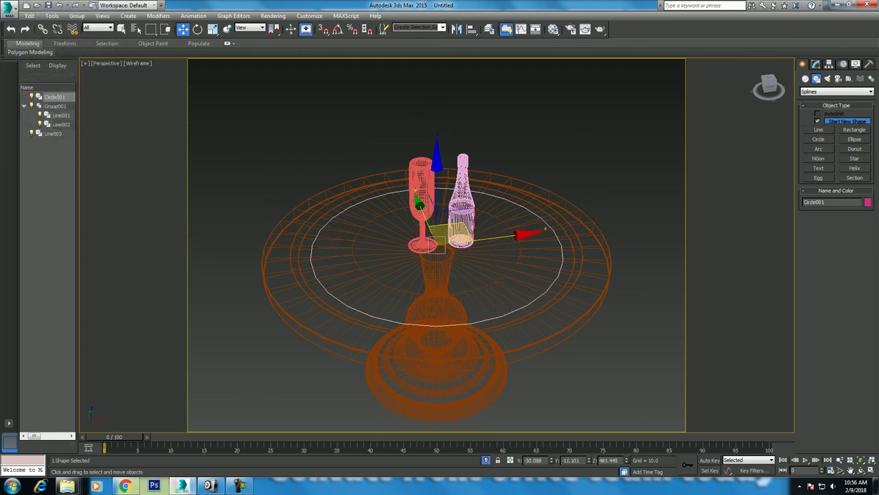
{"action": "key", "text": "r"}
{"action": "left_click_drag", "start_coordinate": [429, 237], "coordinate": [429, 275]}
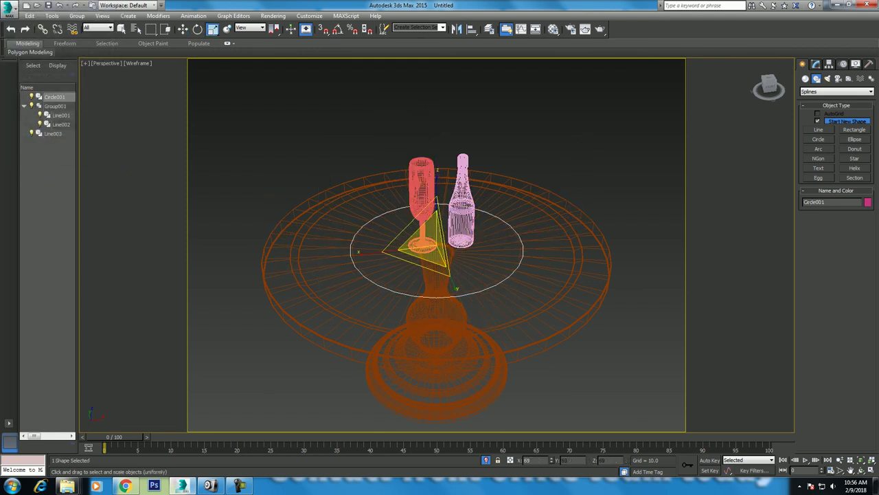
Space the glass-and-bottle group along the tabletop circle and apply the copies
{"action": "left_click", "coordinate": [55, 106]}
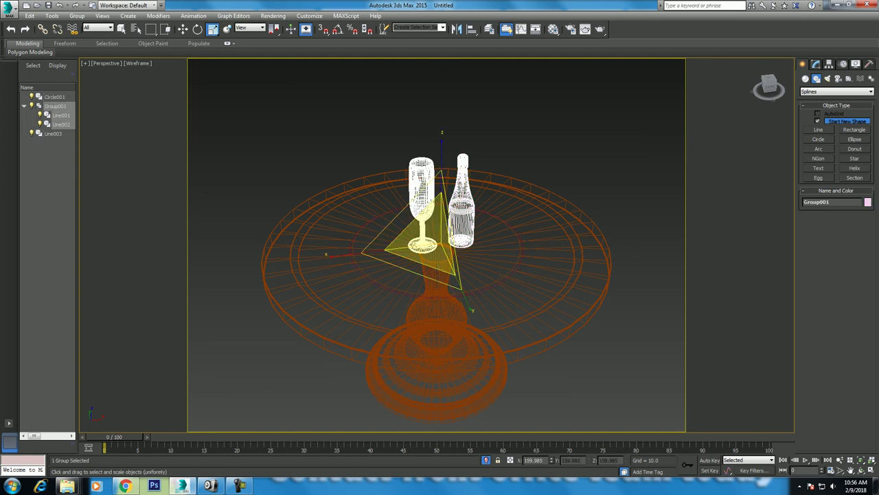
{"action": "key", "text": "w"}
{"action": "key", "text": "shift+i"}
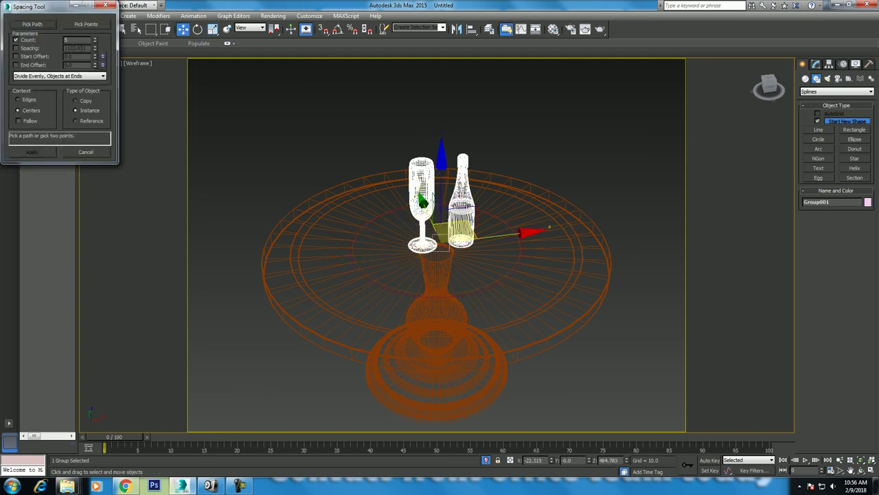
{"action": "left_click", "coordinate": [32, 24]}
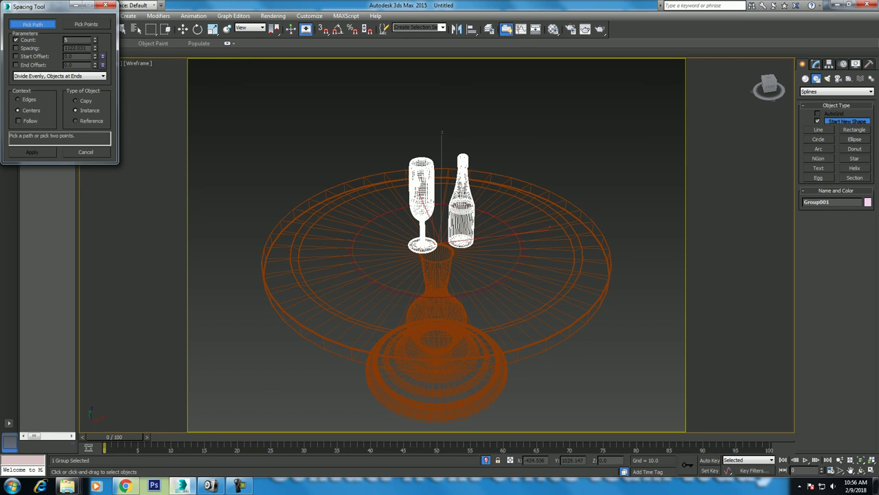
{"action": "left_click", "coordinate": [550, 226]}
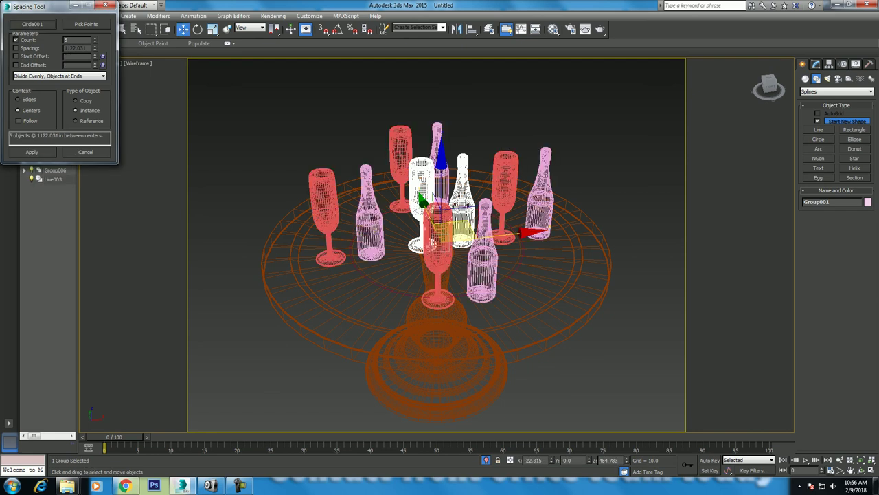
{"action": "left_click", "coordinate": [31, 152]}
{"action": "left_click", "coordinate": [85, 152]}
{"action": "key", "text": "F3"}
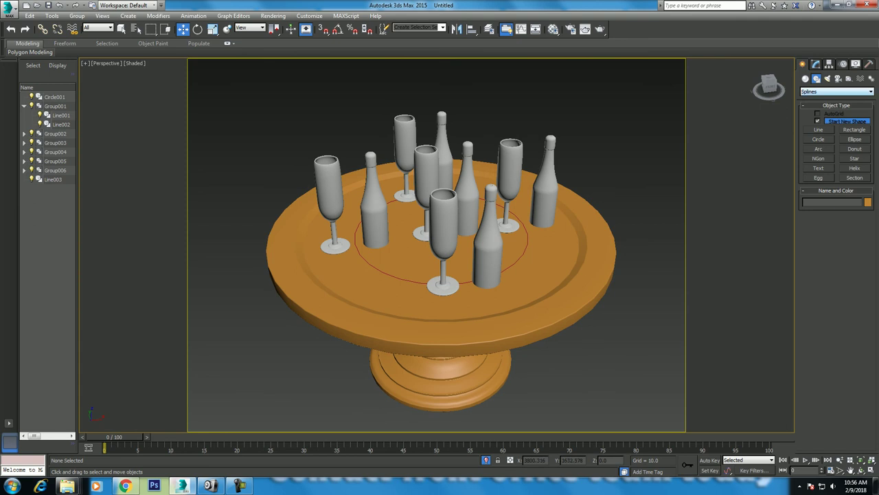
Add a standard Skylight to the scene
{"action": "left_click", "coordinate": [827, 79]}
{"action": "left_click", "coordinate": [837, 91]}
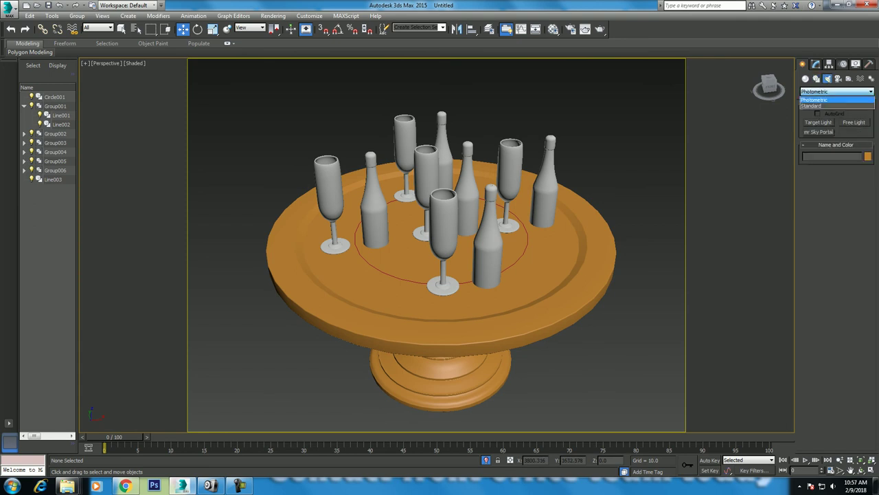
{"action": "left_click", "coordinate": [831, 106]}
{"action": "left_click", "coordinate": [854, 141]}
{"action": "left_click", "coordinate": [629, 337]}
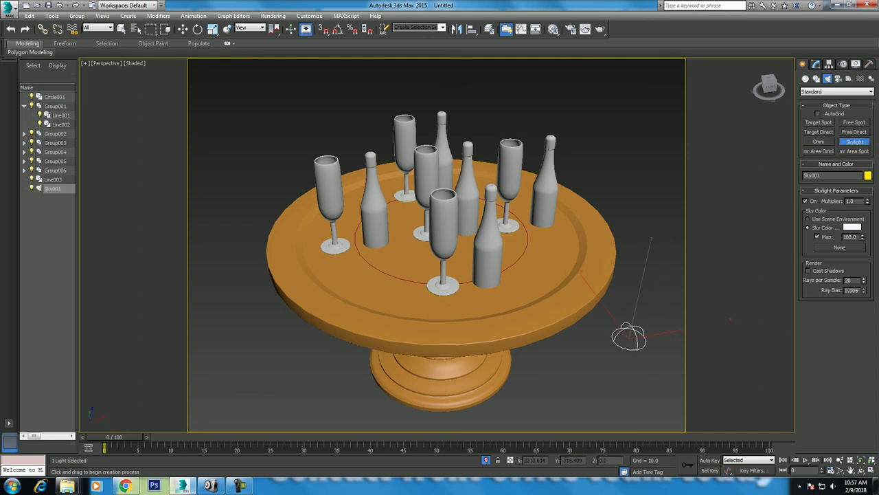
{"action": "key", "text": "w"}
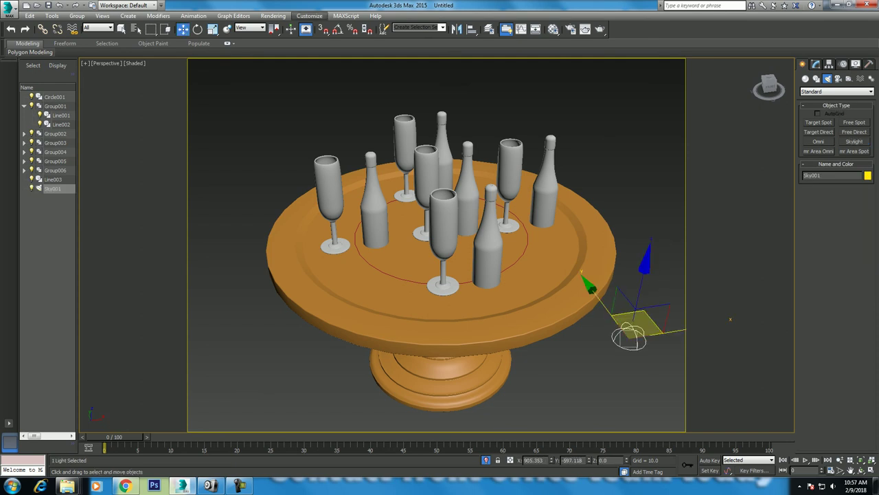
Set the environment background colour to light grey 225
{"action": "left_click", "coordinate": [274, 15]}
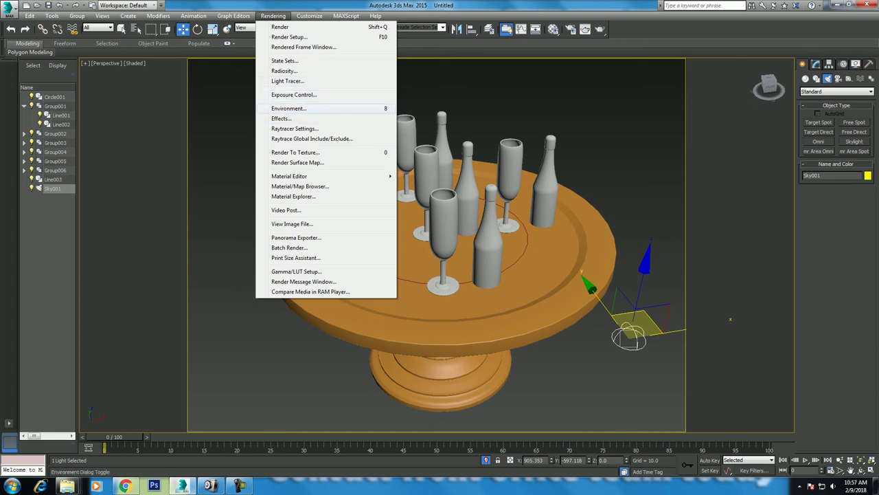
{"action": "left_click", "coordinate": [289, 108]}
{"action": "left_click", "coordinate": [229, 117]}
{"action": "left_click_drag", "start_coordinate": [293, 105], "coordinate": [349, 105]}
{"action": "left_click", "coordinate": [338, 136]}
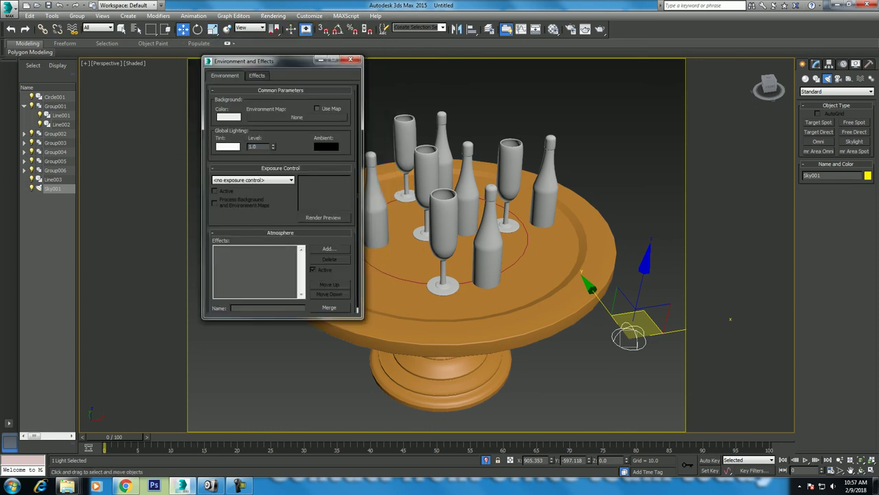
Test-render the perspective view, then return to the four-viewport layout
{"action": "left_click", "coordinate": [585, 29]}
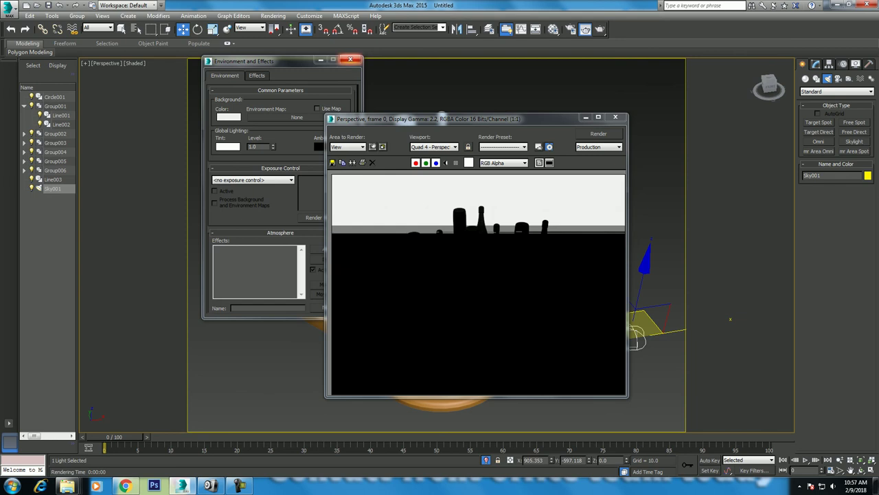
{"action": "key", "text": "8"}
{"action": "left_click", "coordinate": [616, 116]}
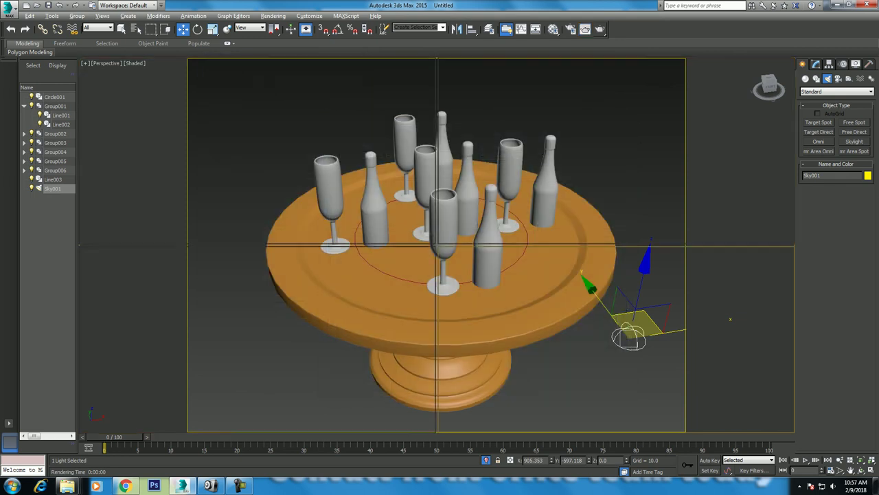
{"action": "key", "text": "alt+w"}
{"action": "scroll", "coordinate": [618, 193], "scroll_direction": "down", "scroll_amount": 3}
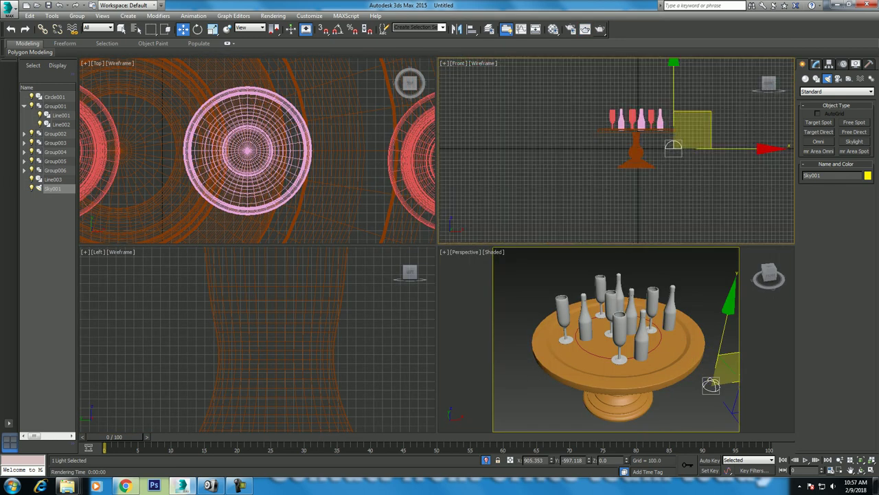
Select the rightmost glass-and-bottle group, Group006, and open it
{"action": "left_click_drag", "start_coordinate": [662, 112], "coordinate": [665, 113]}
{"action": "scroll", "coordinate": [679, 118], "scroll_direction": "up", "scroll_amount": 3}
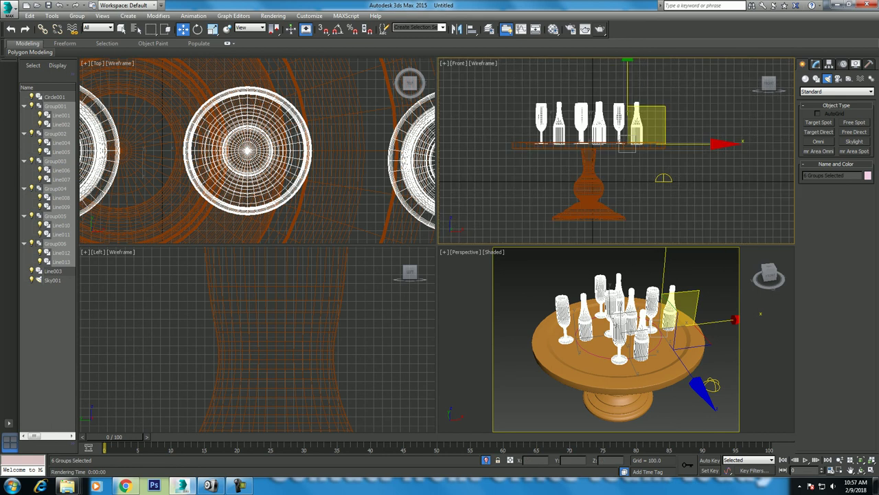
{"action": "left_click", "coordinate": [467, 309]}
{"action": "left_click", "coordinate": [653, 309]}
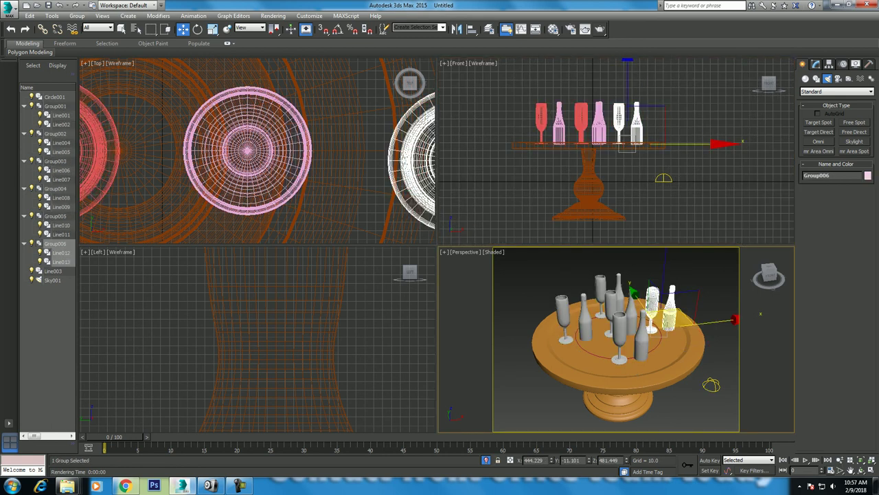
{"action": "left_click", "coordinate": [815, 63]}
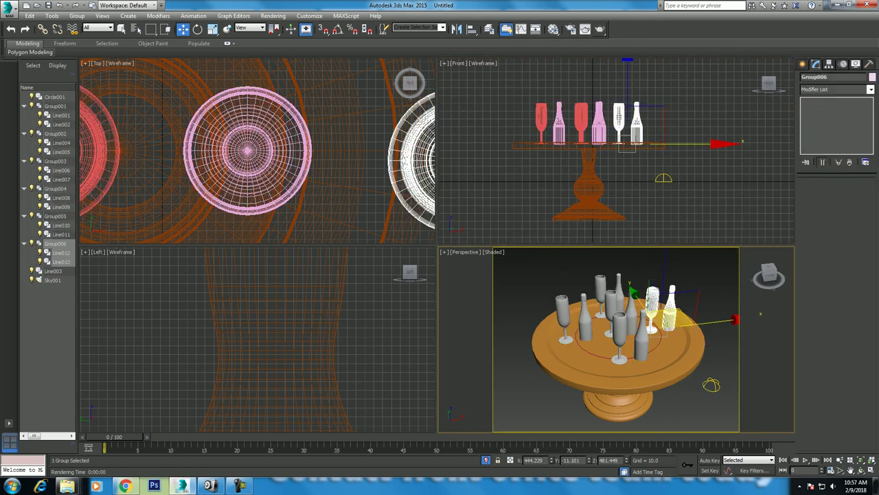
{"action": "left_click", "coordinate": [77, 15]}
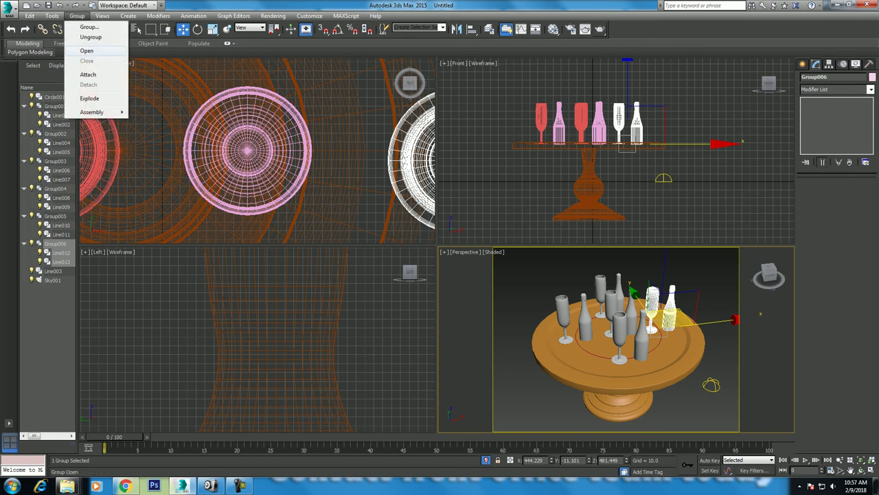
{"action": "left_click", "coordinate": [79, 50]}
Turn on Flip Normals for that group's glass and render the perspective view
{"action": "left_click", "coordinate": [669, 313]}
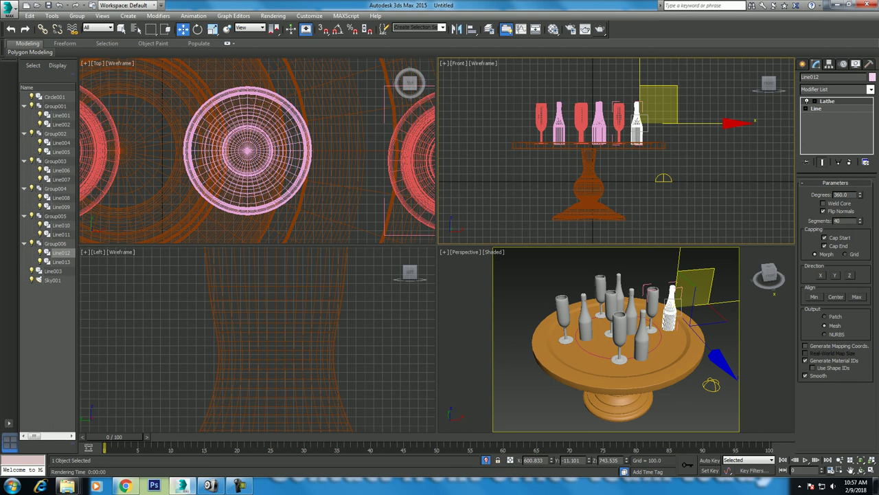
{"action": "left_click", "coordinate": [651, 306]}
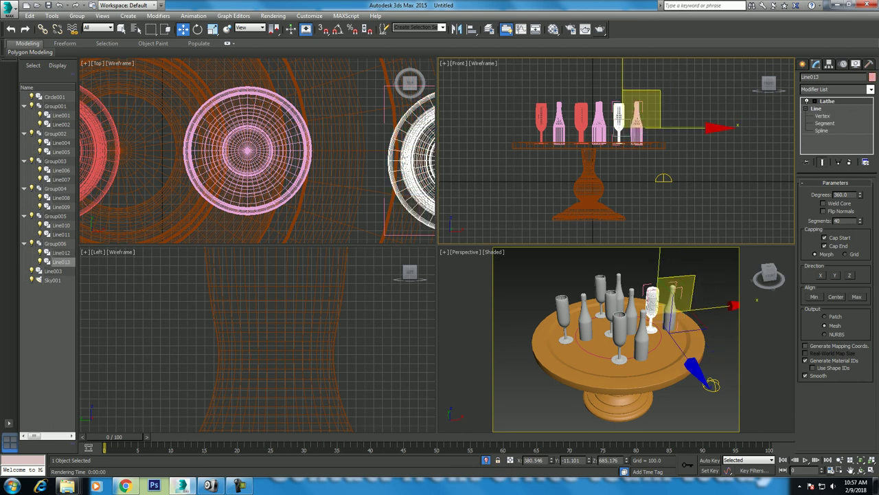
{"action": "left_click", "coordinate": [824, 211]}
{"action": "left_click", "coordinate": [763, 322]}
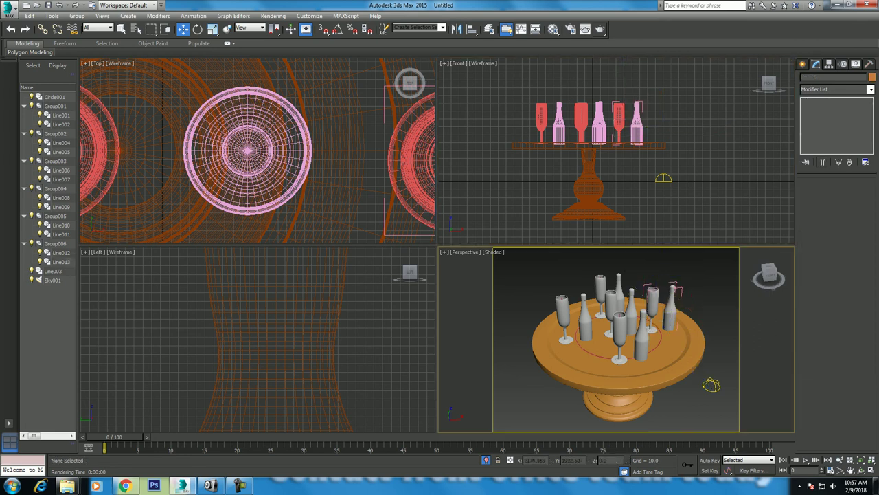
{"action": "left_click", "coordinate": [586, 29]}
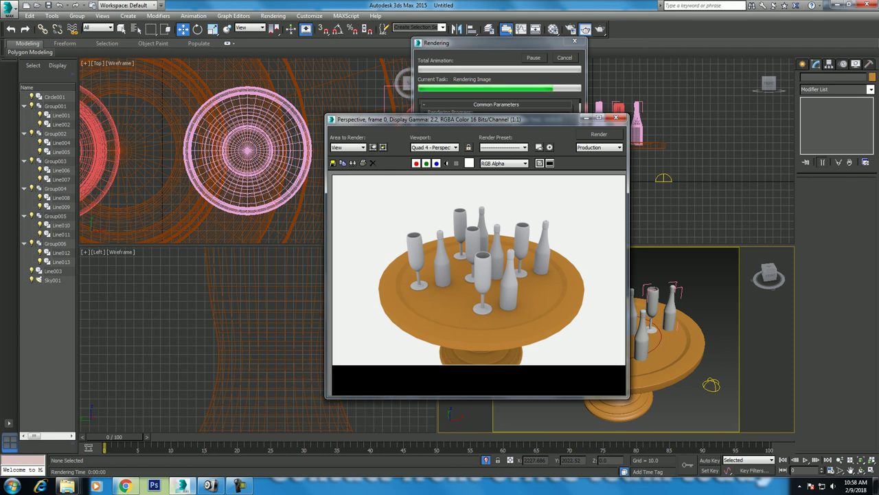
Stop the render and raise the table's Lathe segments from 40 to 70
{"action": "left_click", "coordinate": [575, 42]}
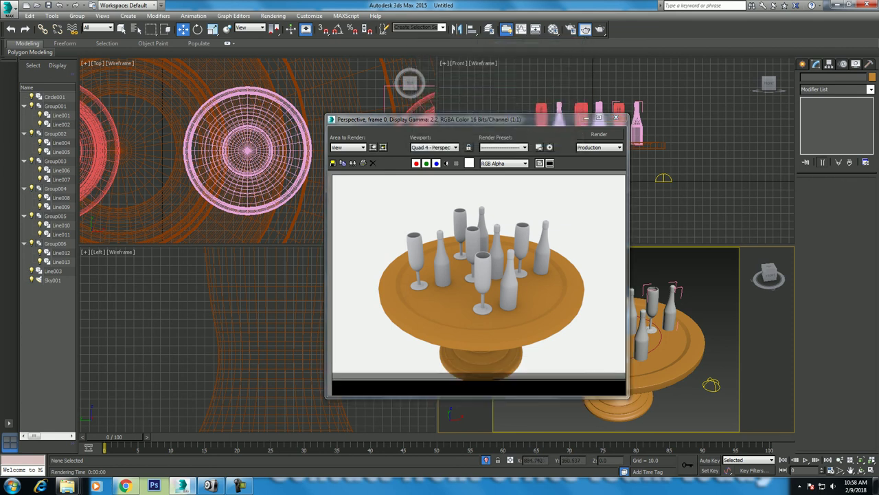
{"action": "left_click", "coordinate": [687, 337]}
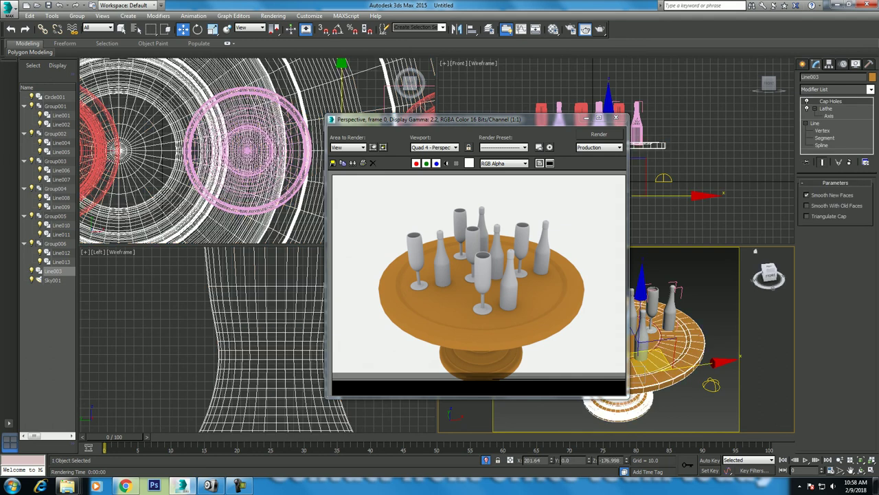
{"action": "left_click", "coordinate": [826, 108]}
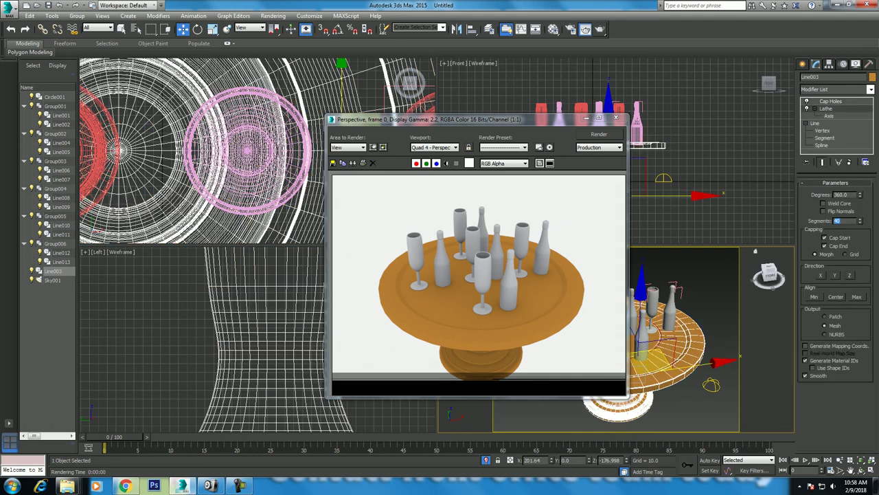
{"action": "type", "text": "0"}
{"action": "key", "text": "Return"}
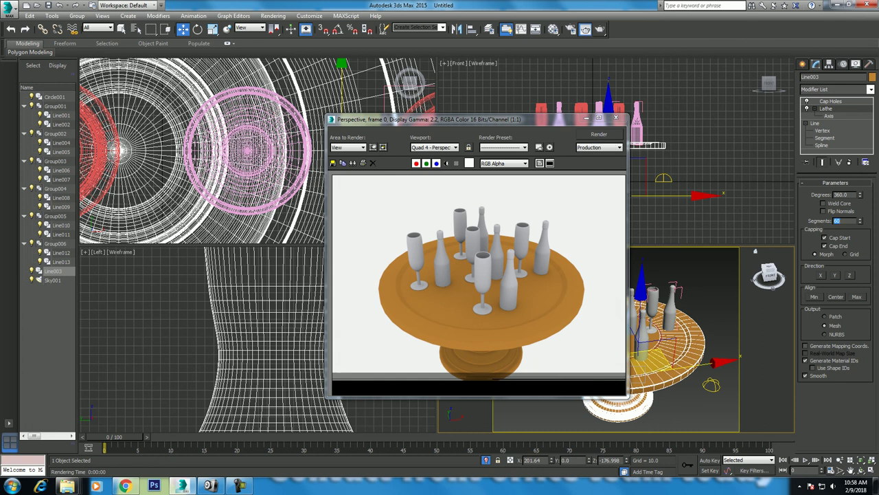
{"action": "key", "text": "Return"}
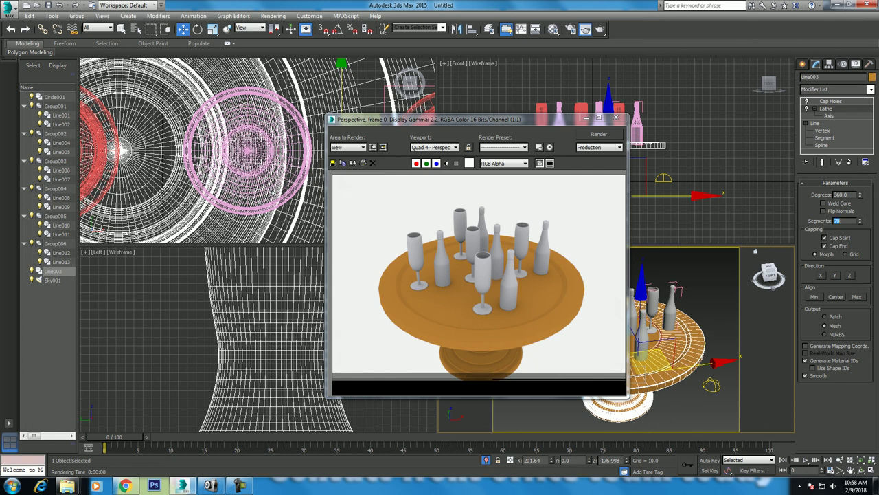
{"action": "key", "text": "ctrl+d"}
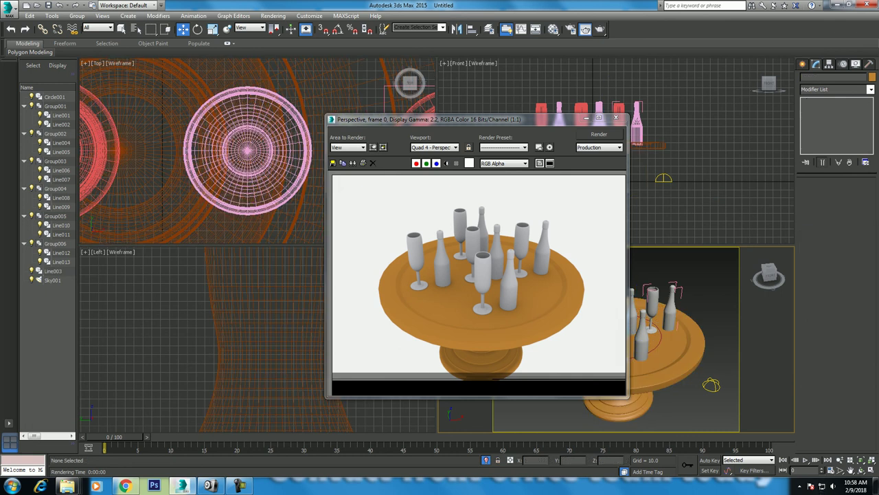
Create Camera001 from the perspective view, maximize it, and render through it
{"action": "left_click", "coordinate": [585, 117]}
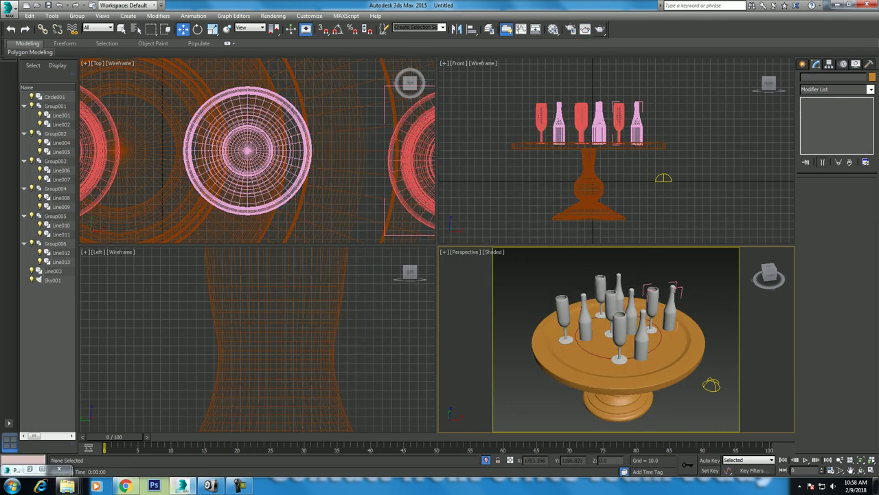
{"action": "key", "text": "ctrl+c"}
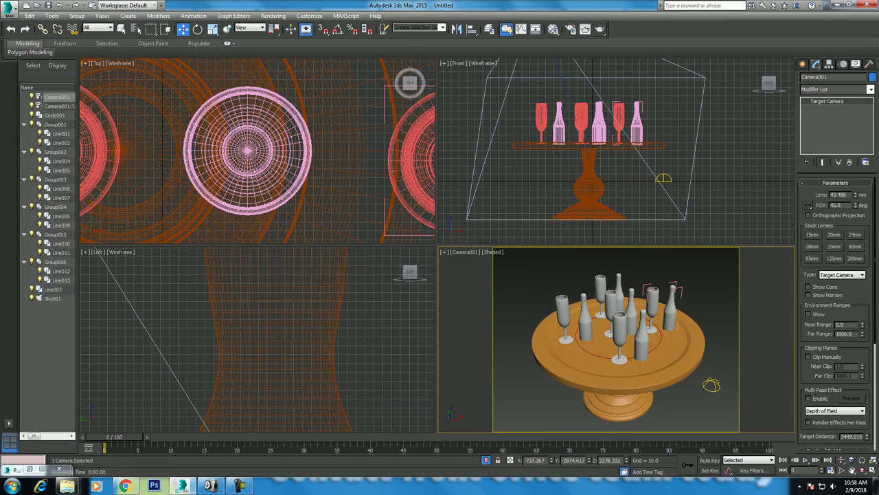
{"action": "key", "text": "alt+w"}
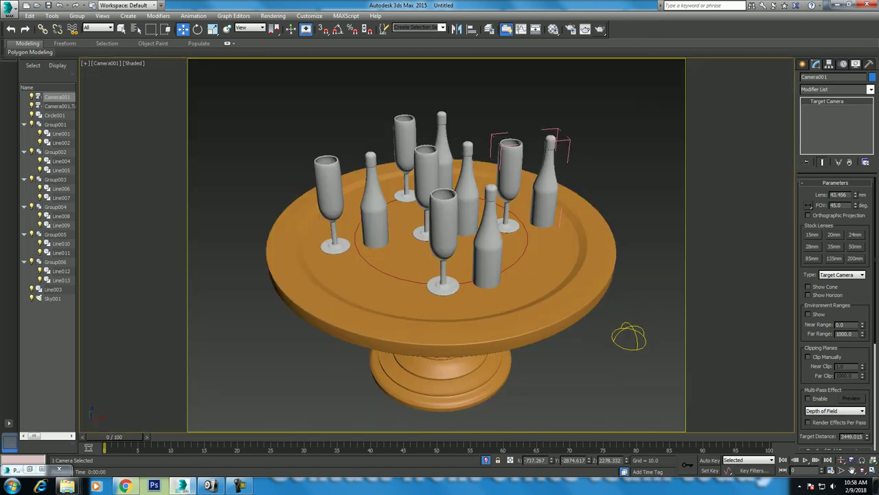
{"action": "left_click", "coordinate": [599, 29]}
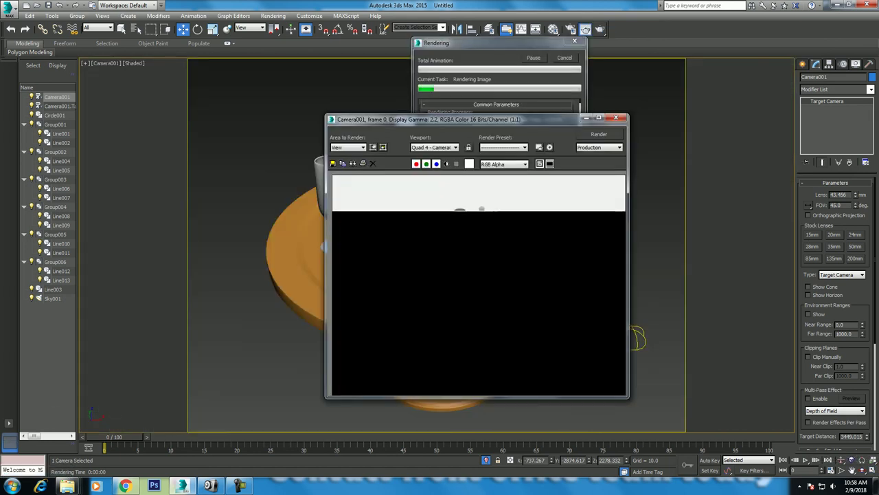